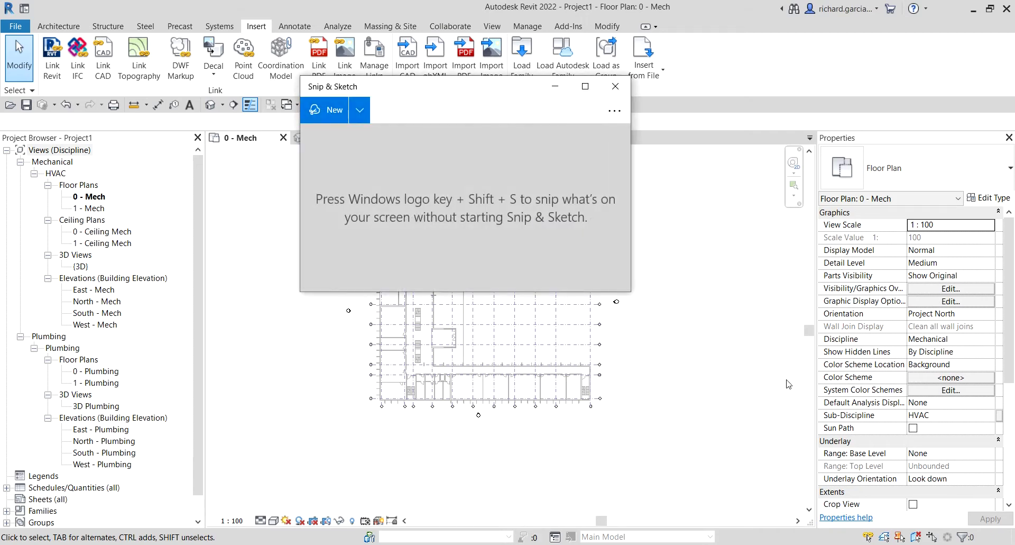
Switch to the browser and look over the YouTube page of Revit MEP tutorial 9 on linking a Revit model.
click(326, 112)
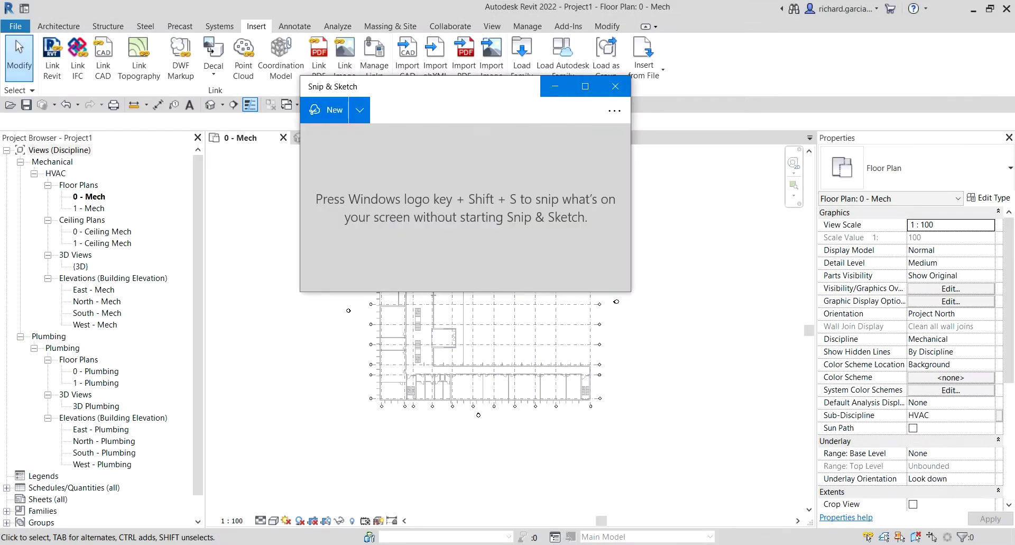
click(586, 87)
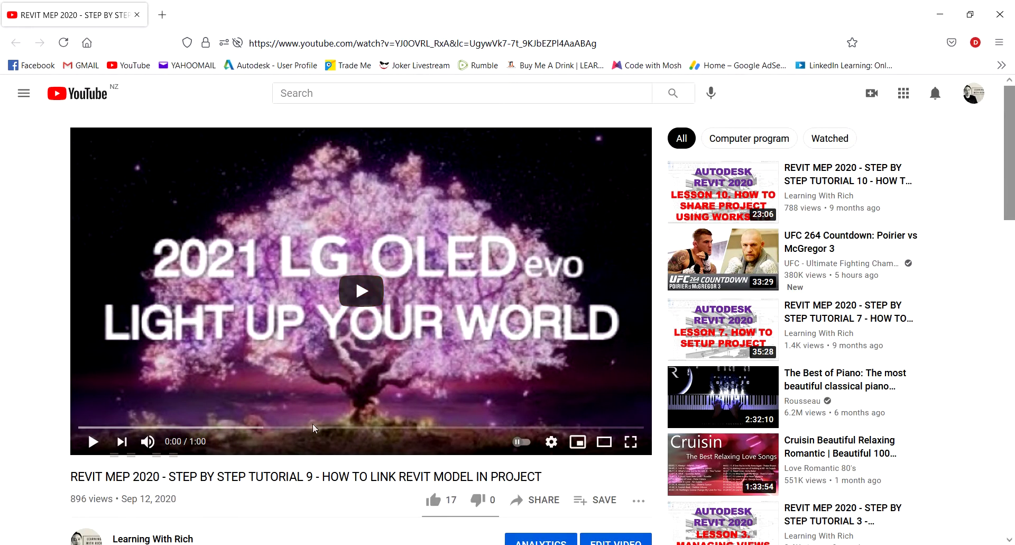
click(360, 294)
scroll(158, 396, down, 7)
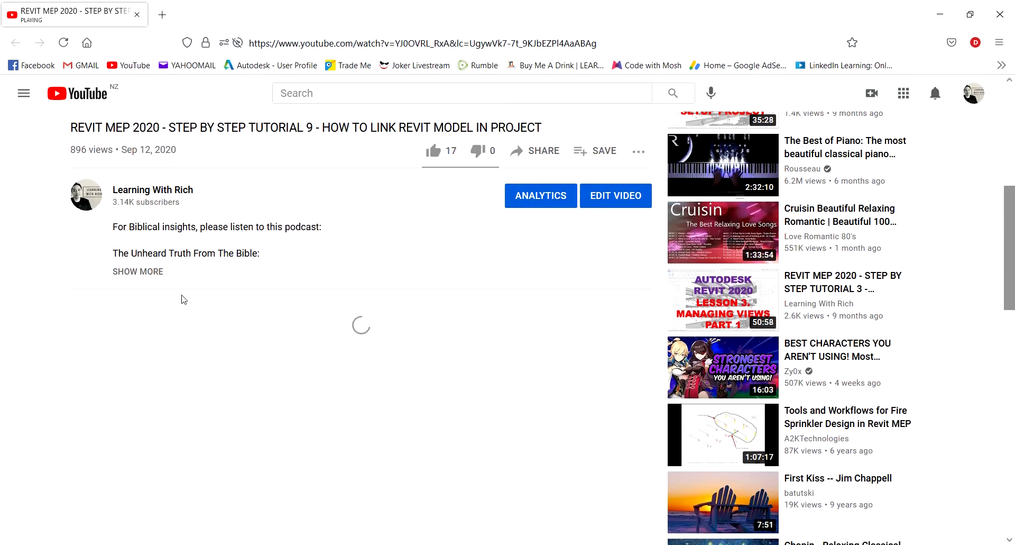
scroll(184, 300, up, 5)
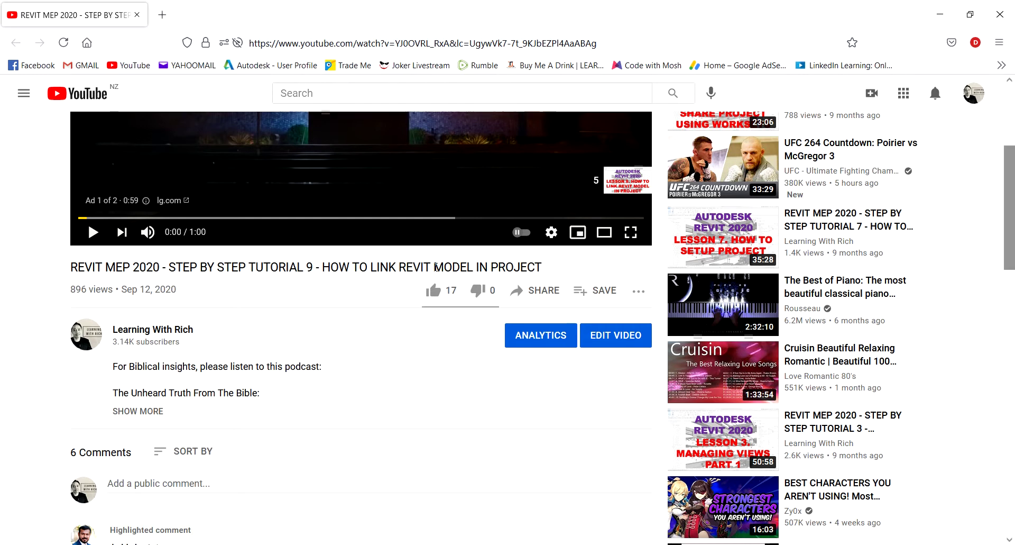
drag(507, 12, 1014, 106)
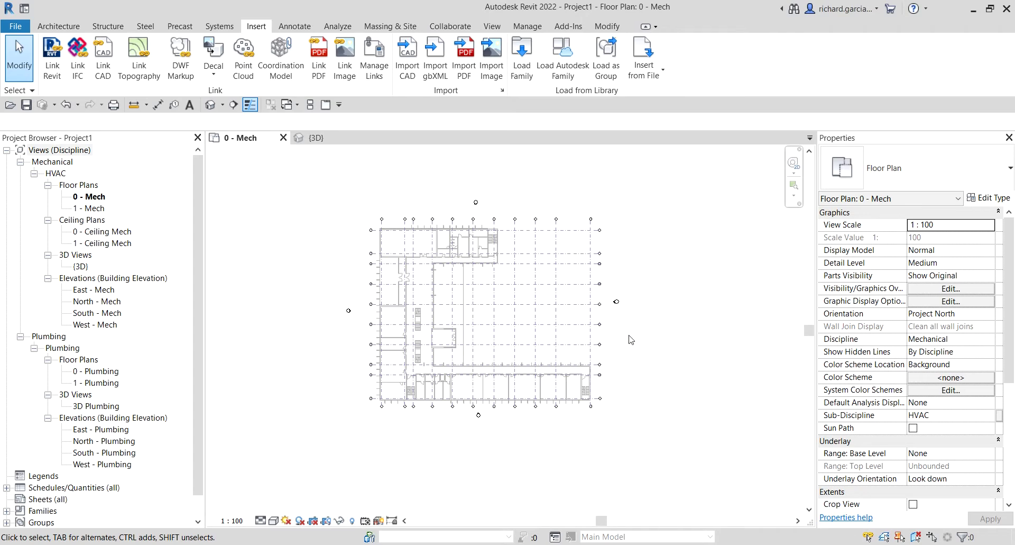
Open the South - Mech elevation and extend the project's Level 0 and Level 1 lines beyond the linked model's level heads.
double_click(100, 317)
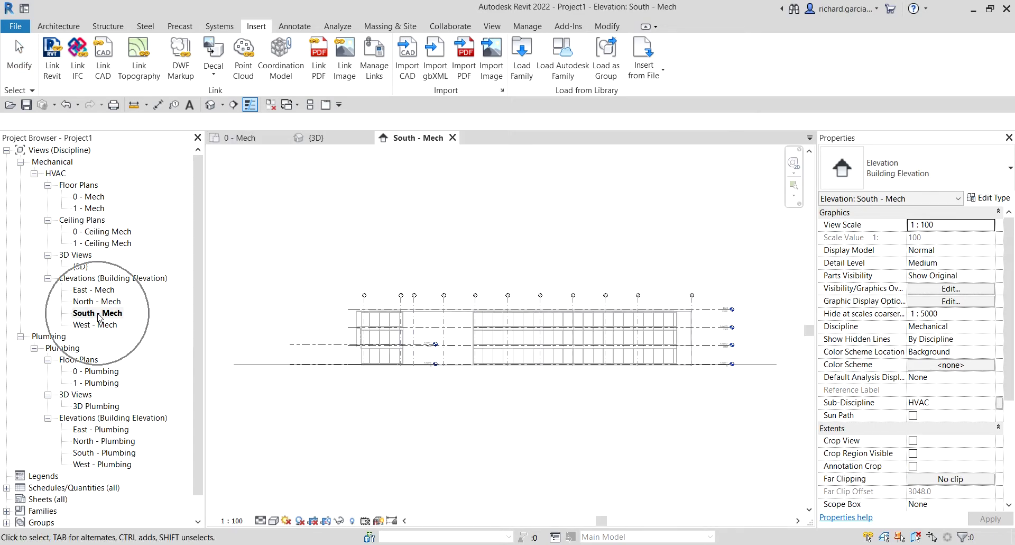
click(325, 347)
middle_drag(481, 415, 345, 353)
scroll(370, 349, up, 3)
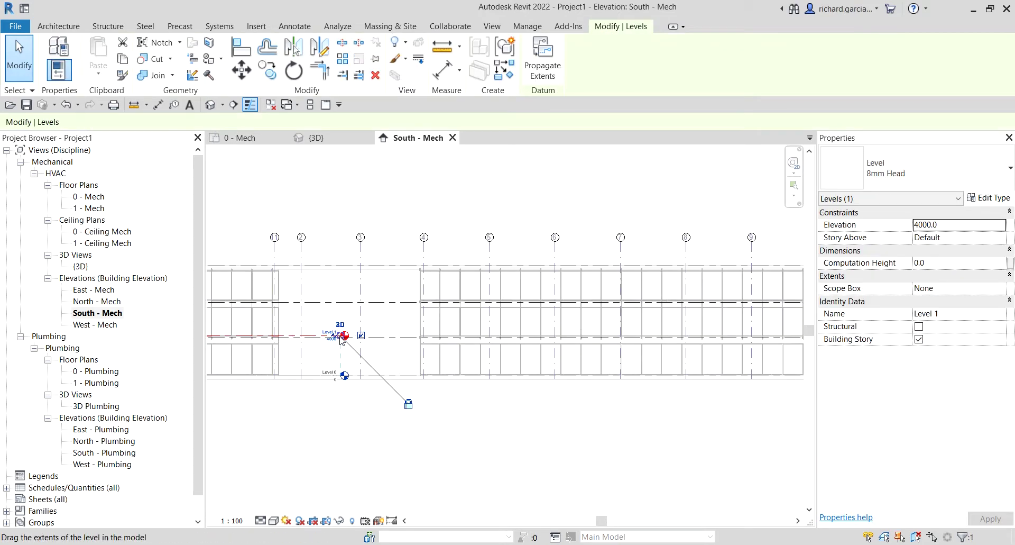
drag(427, 341, 757, 414)
click(757, 415)
scroll(582, 370, up, 3)
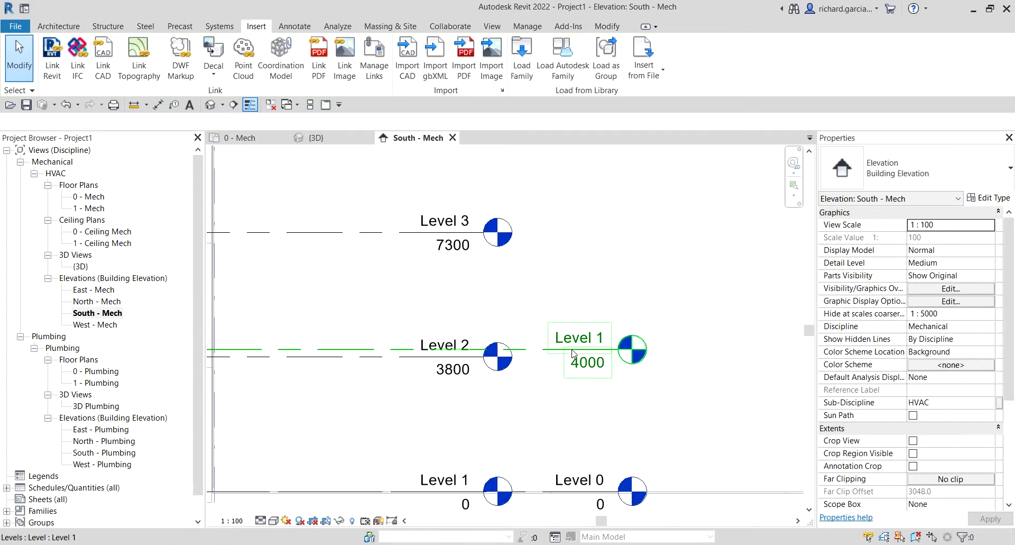
middle_drag(550, 336, 566, 368)
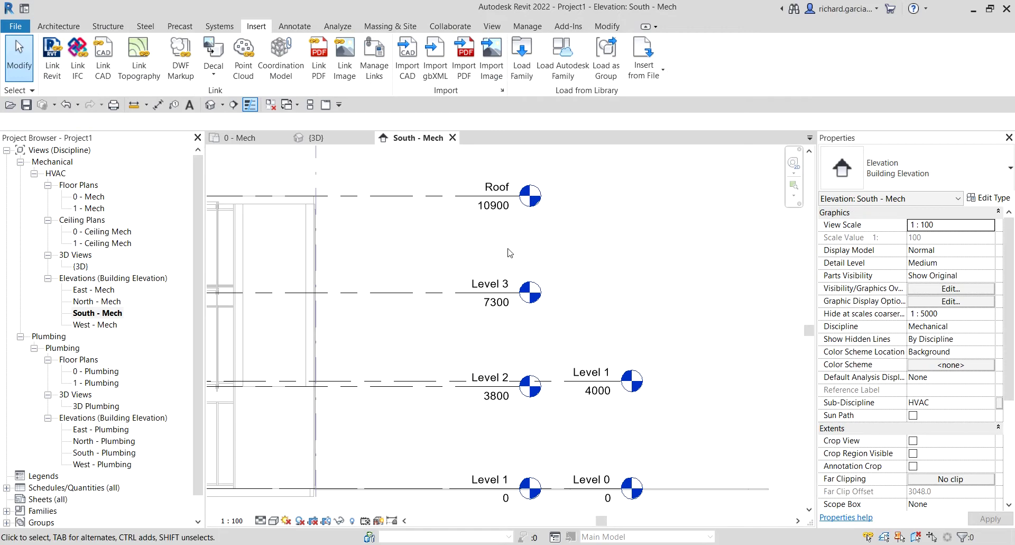
Inspect the linked model's levels and check which levels a new reflected ceiling plan offers when duplicates of existing views are allowed.
click(484, 298)
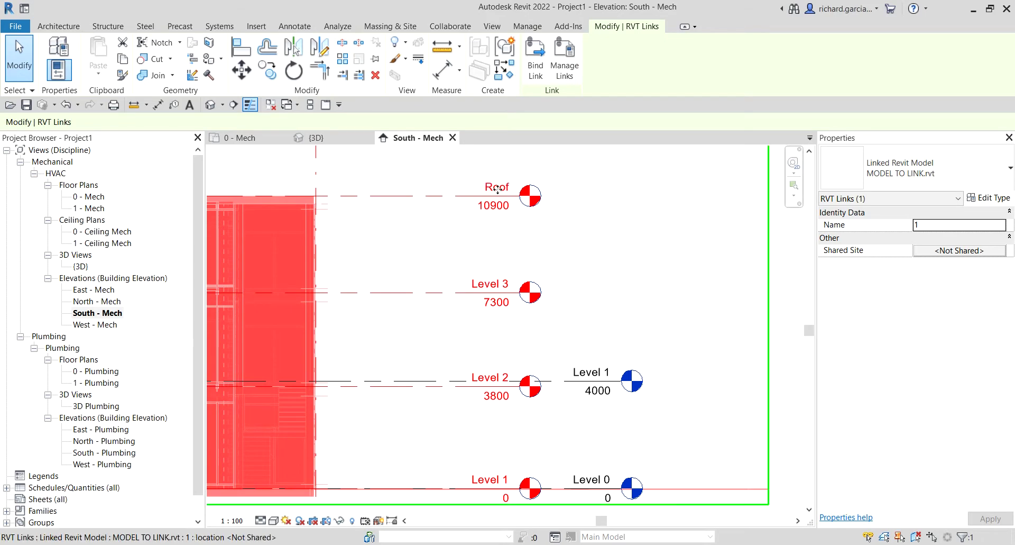
key(Escape)
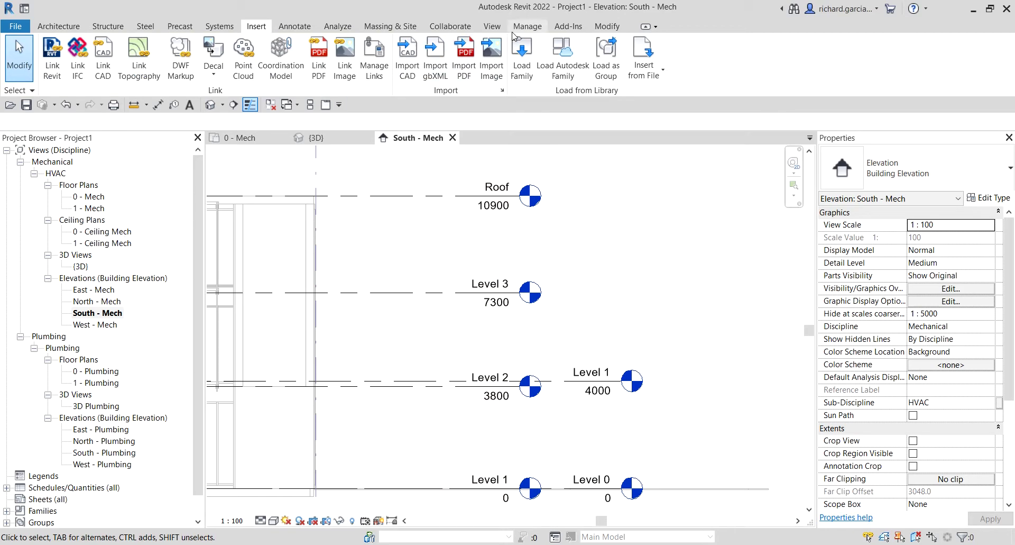
click(493, 27)
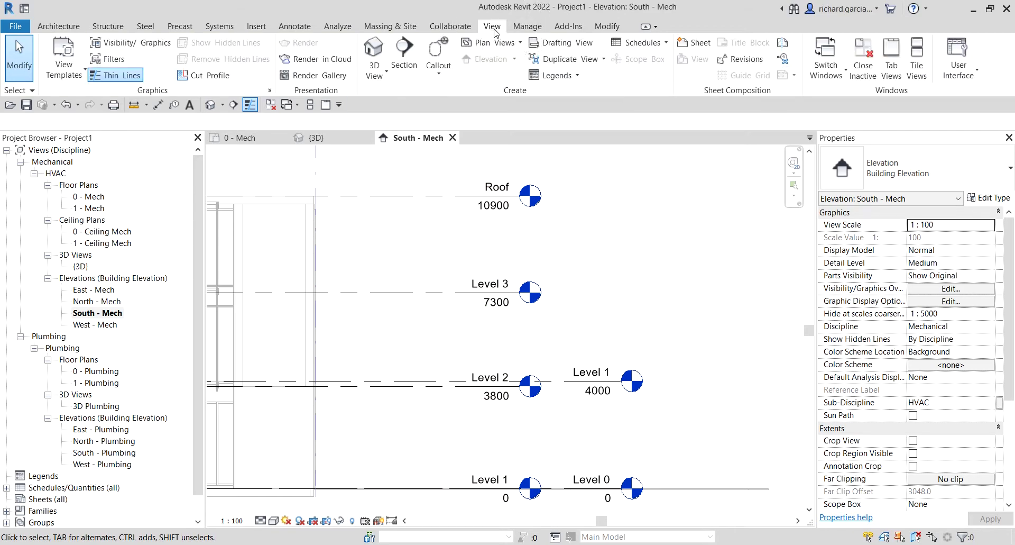
click(496, 32)
click(494, 32)
click(512, 96)
click(520, 44)
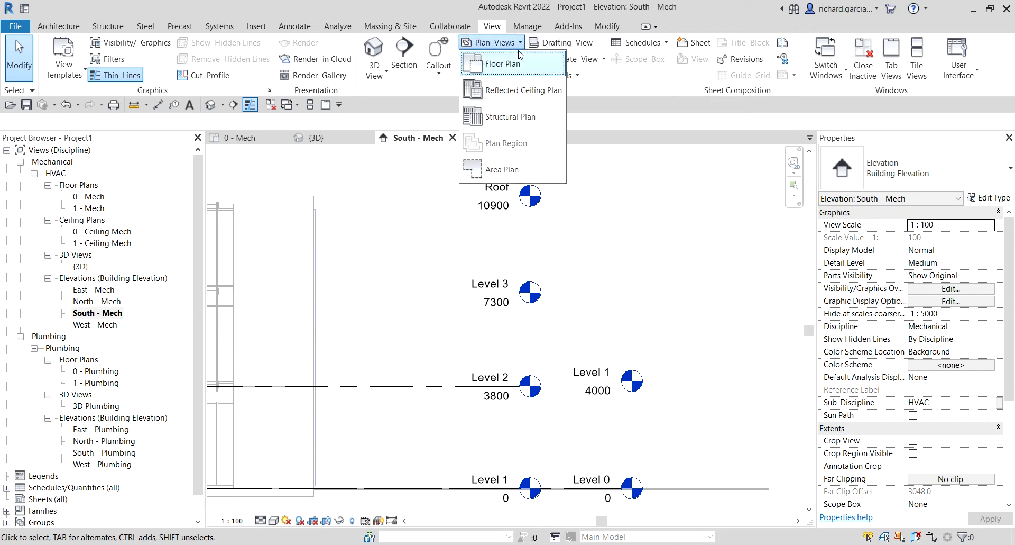
click(514, 89)
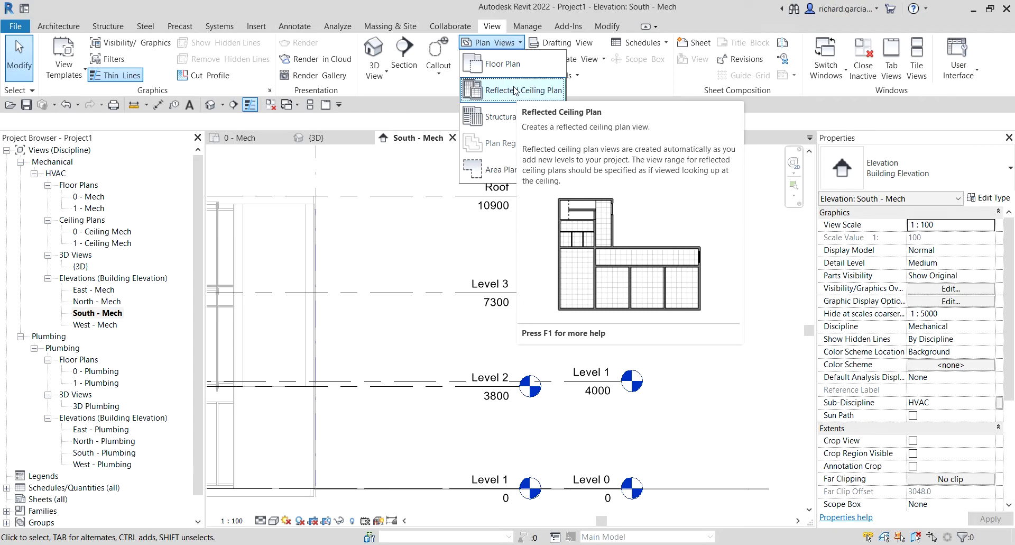
click(516, 91)
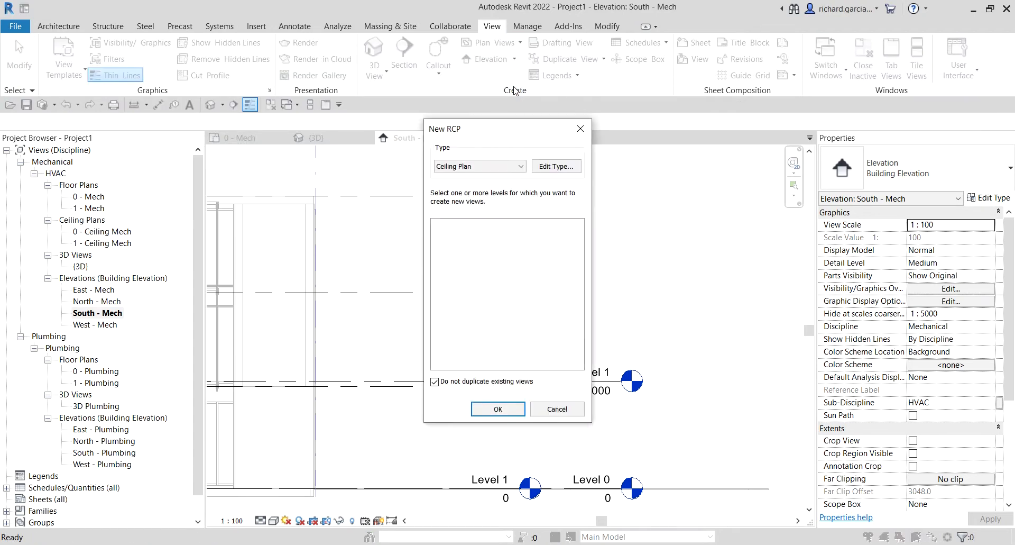
click(454, 171)
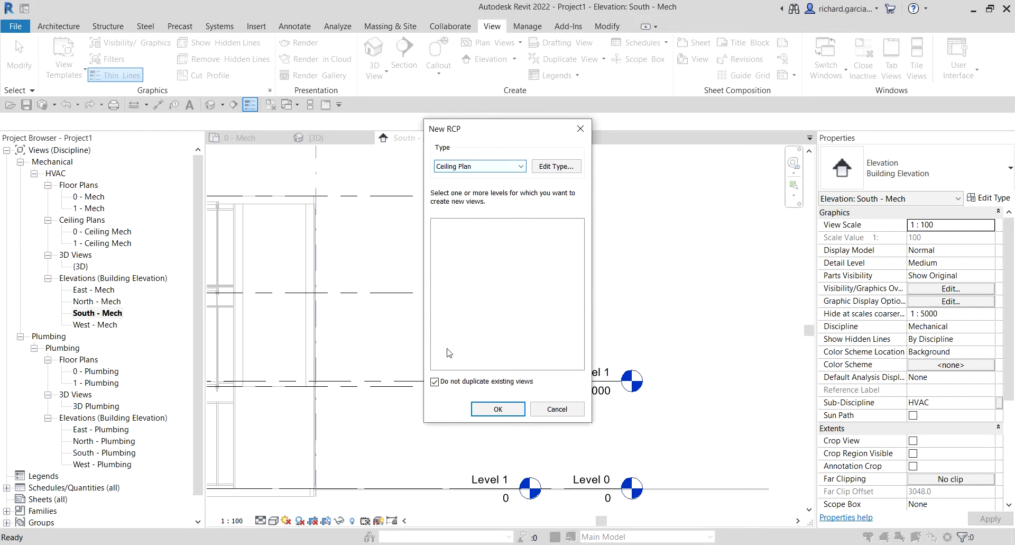
click(437, 386)
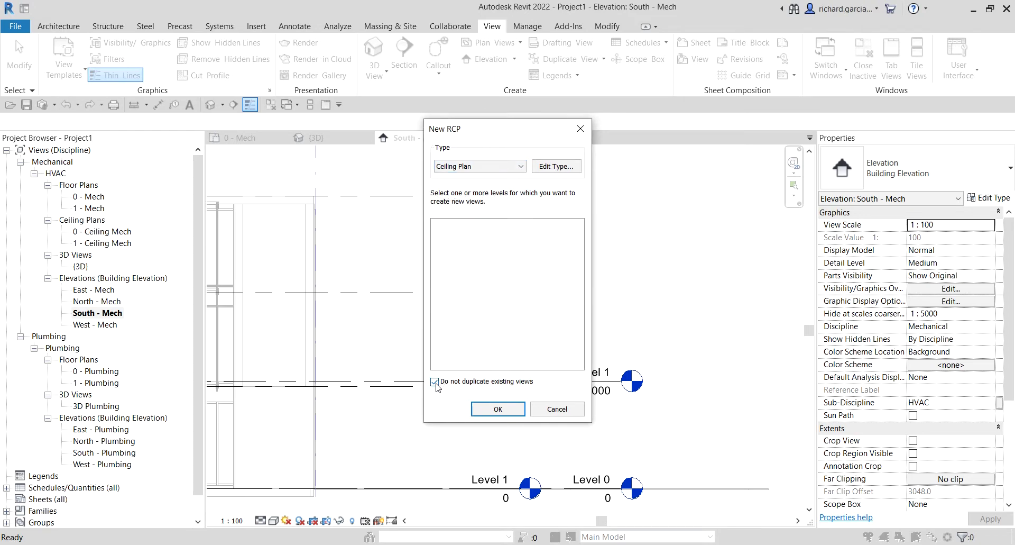
click(436, 386)
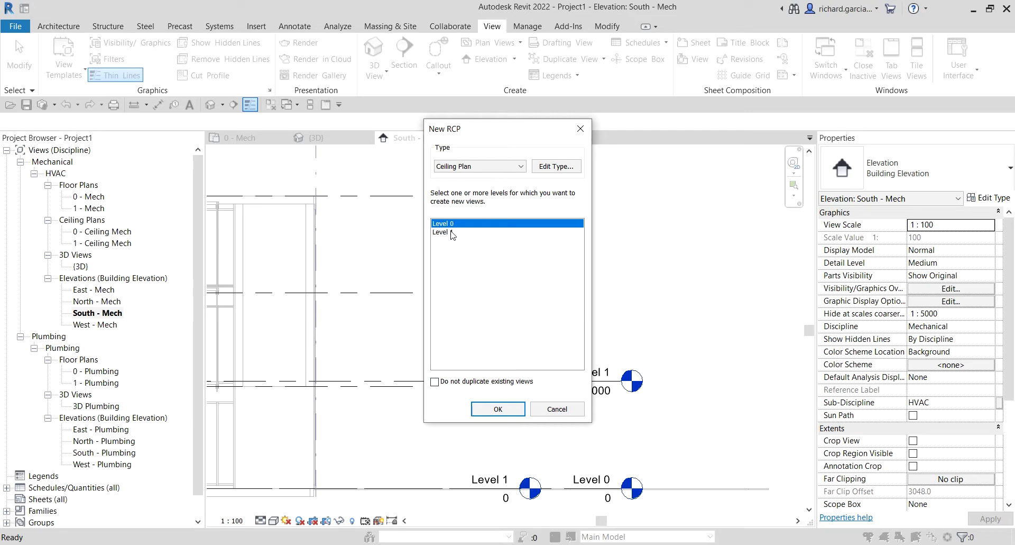
drag(494, 129, 272, 74)
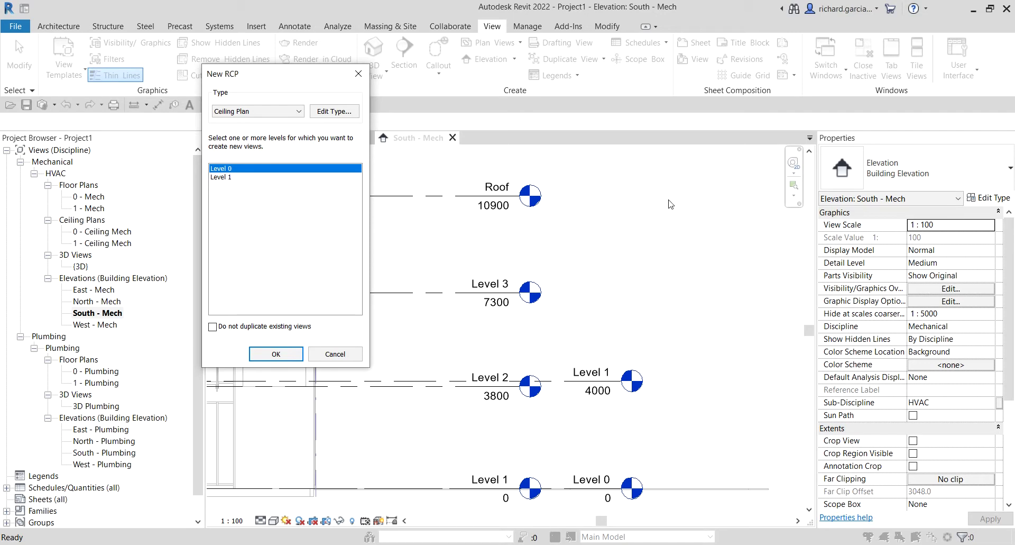
click(337, 355)
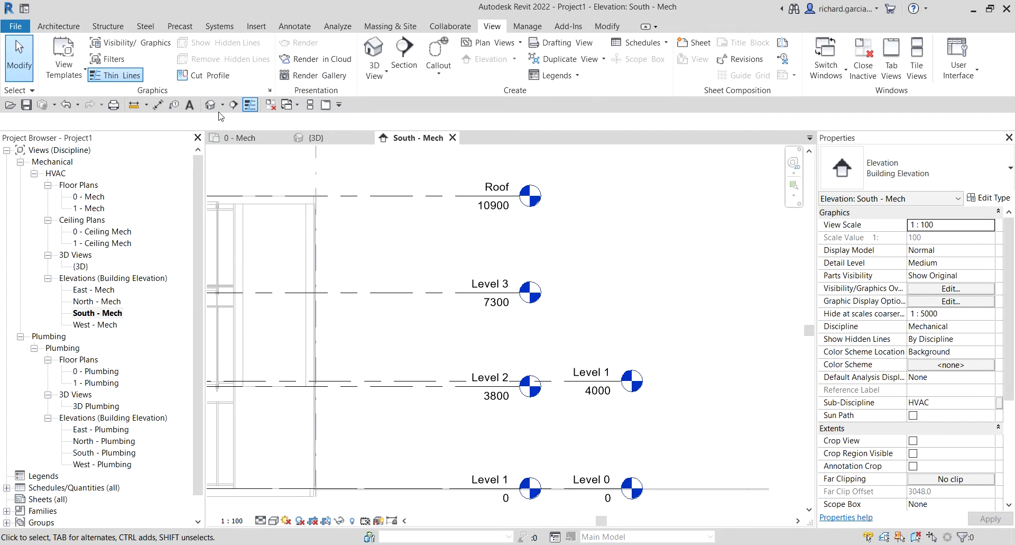
Create two project levels with plan views by picking the linked model's Level 3 and Roof lines at zero offset.
click(58, 26)
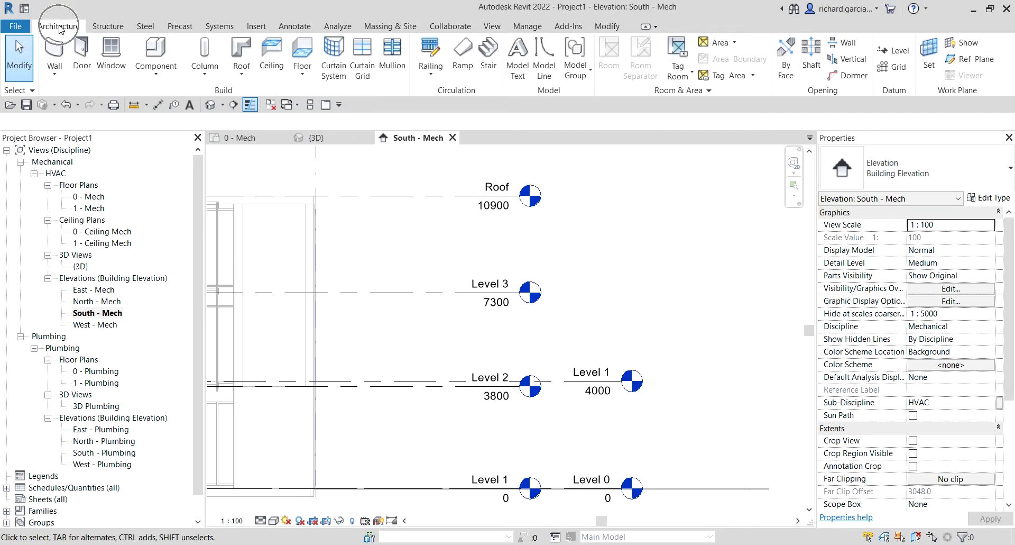
click(892, 97)
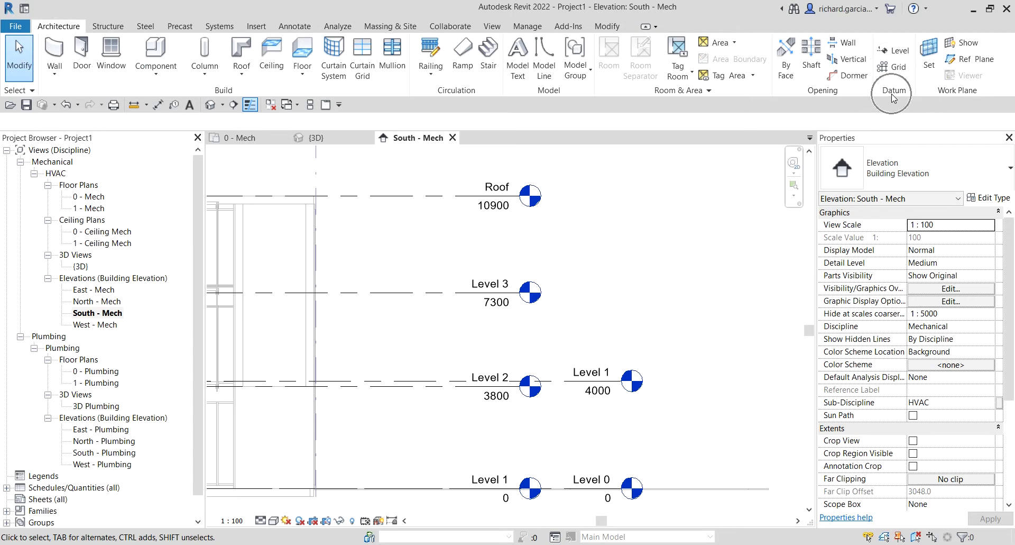
click(898, 50)
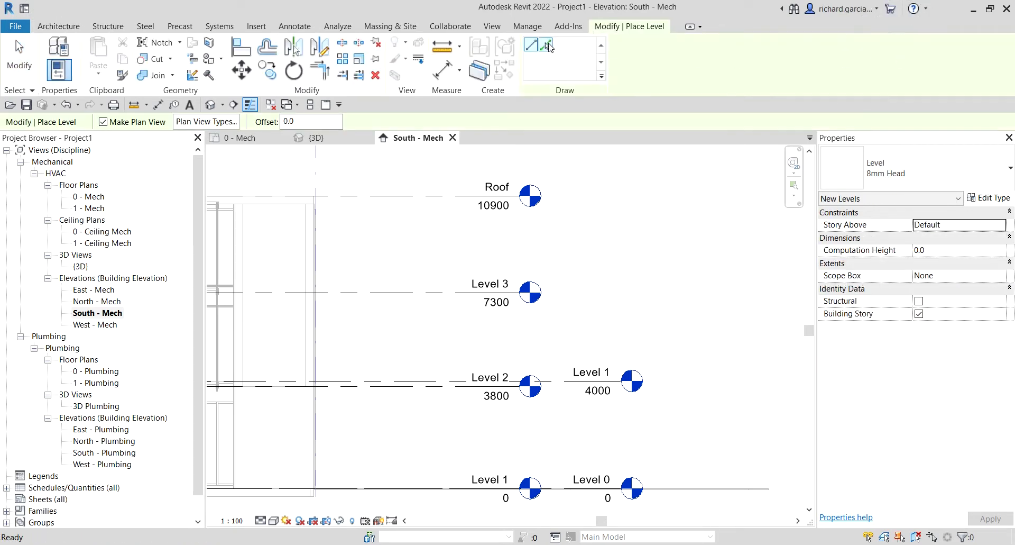
click(548, 46)
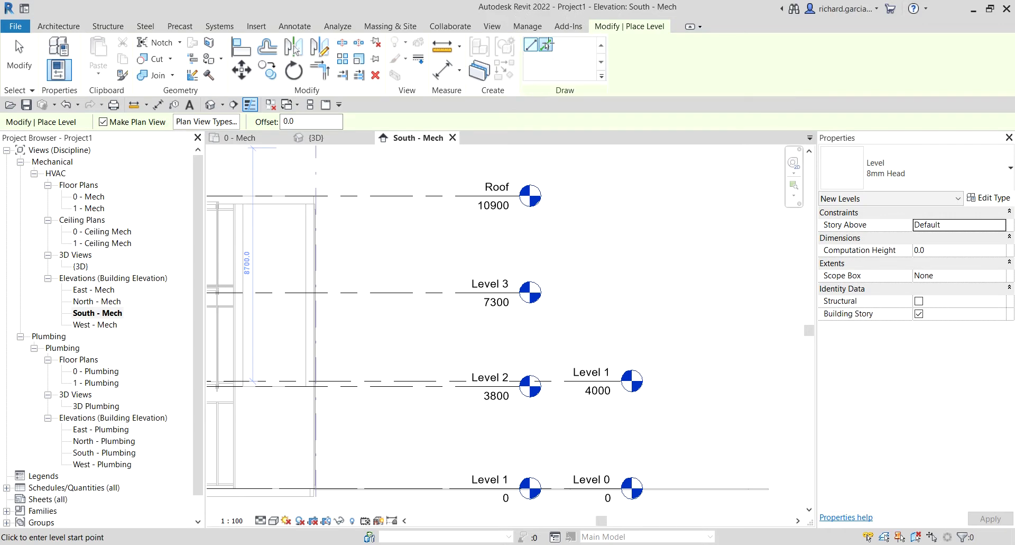
click(548, 45)
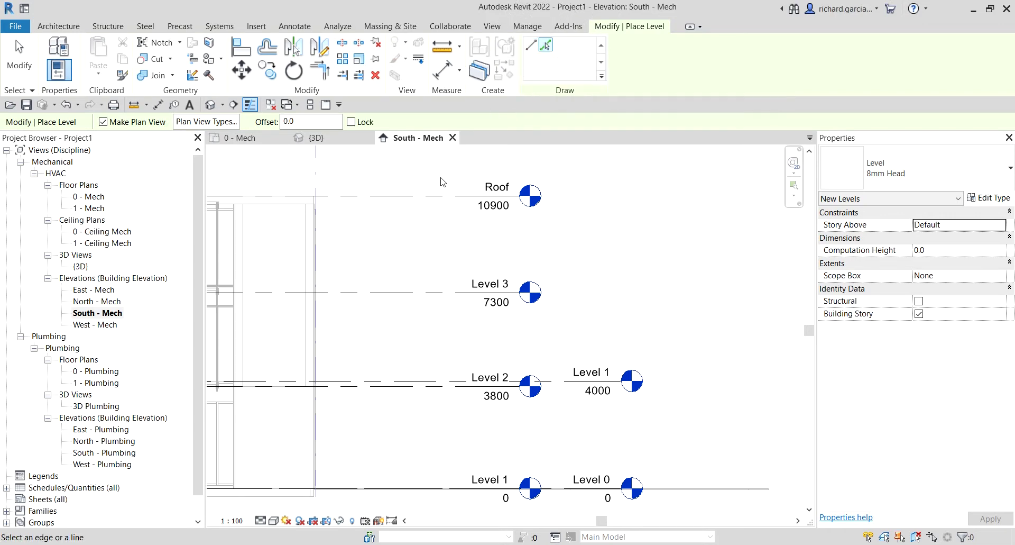
click(430, 294)
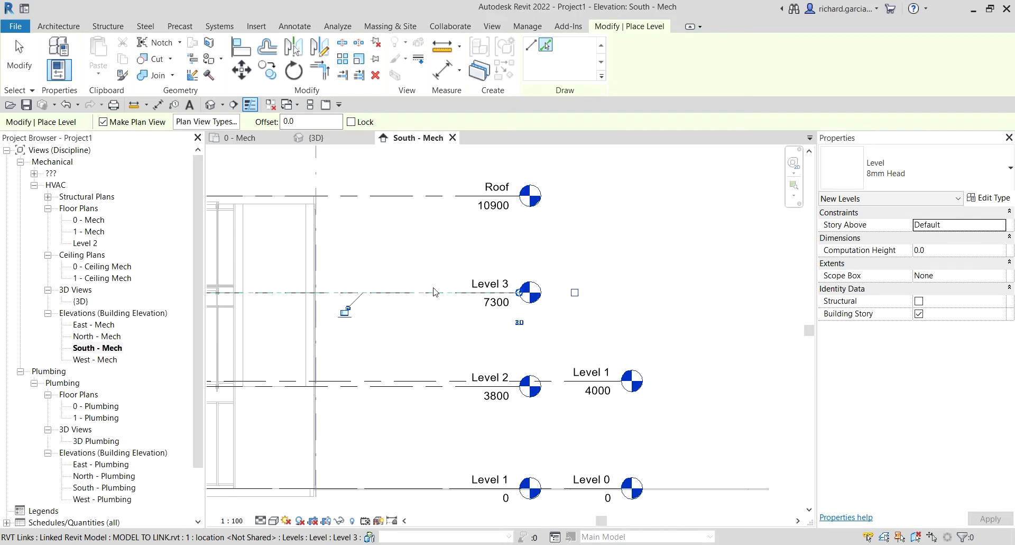
click(435, 197)
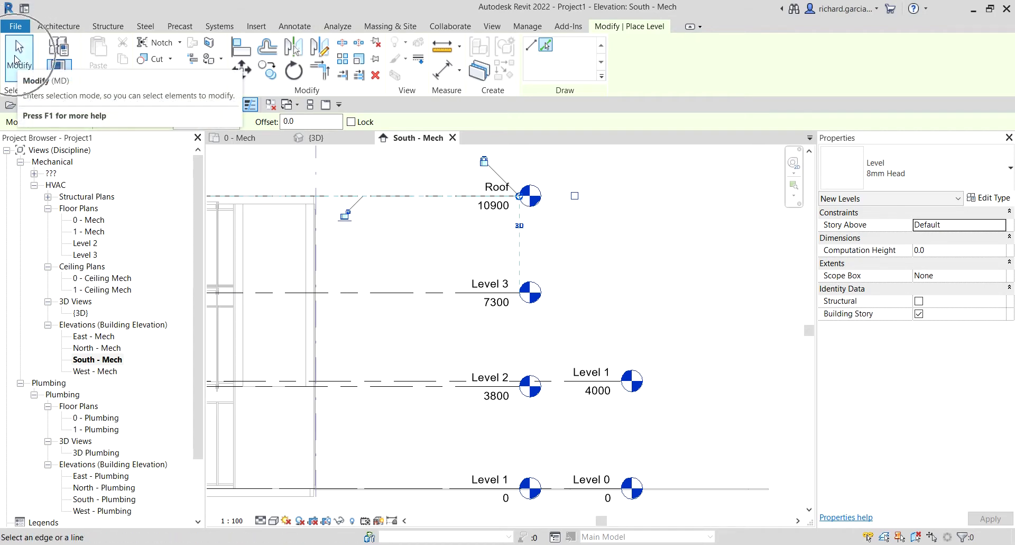
click(17, 59)
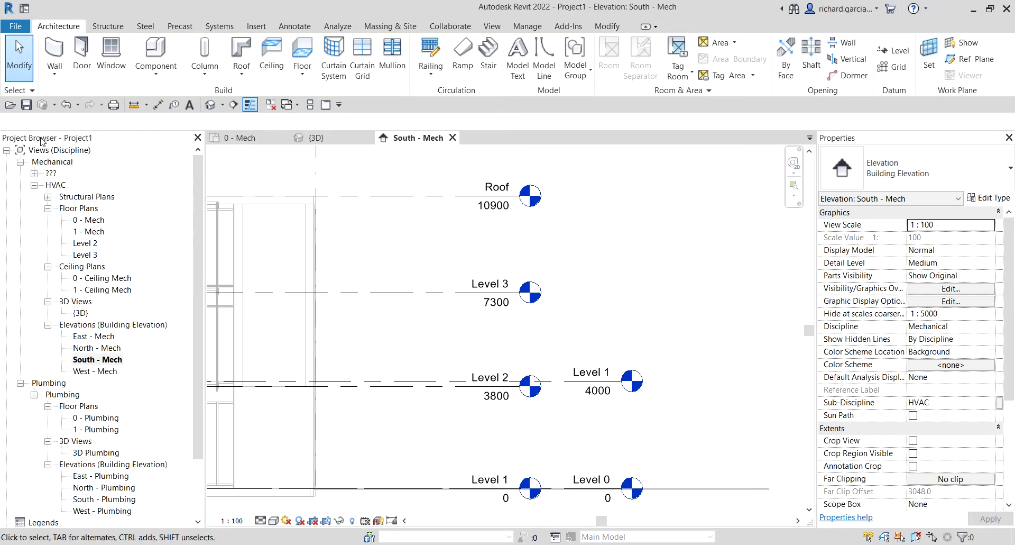
Examine the ceiling plans under the Mechanical ??? group and compare the linked model's levels with the project levels.
key(ctrl)
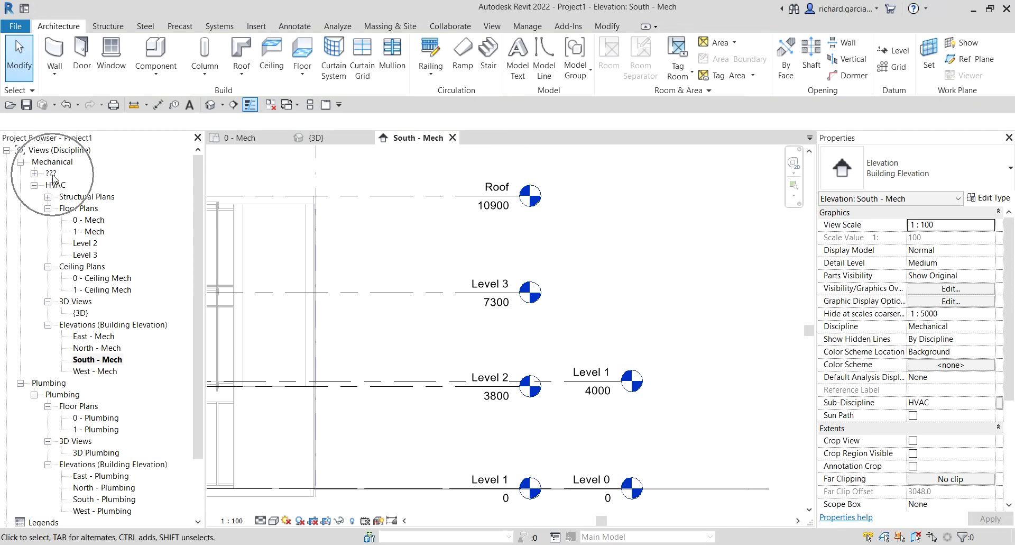
key(ctrl)
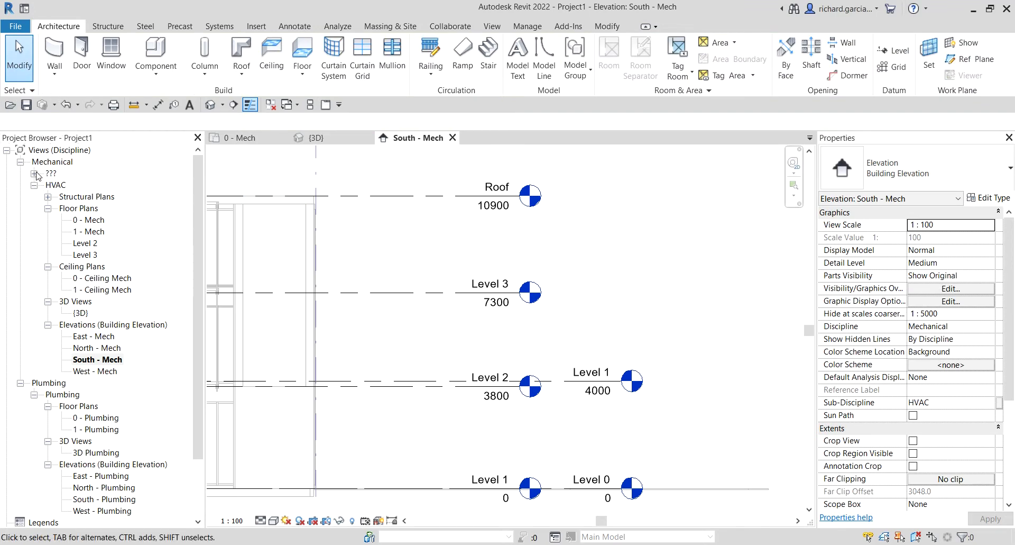
click(34, 173)
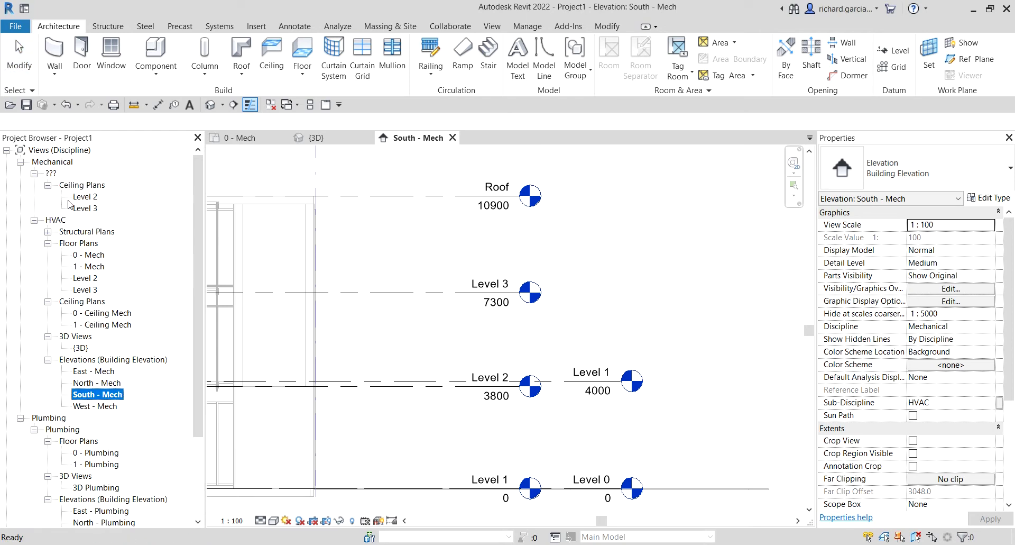
key(ctrl)
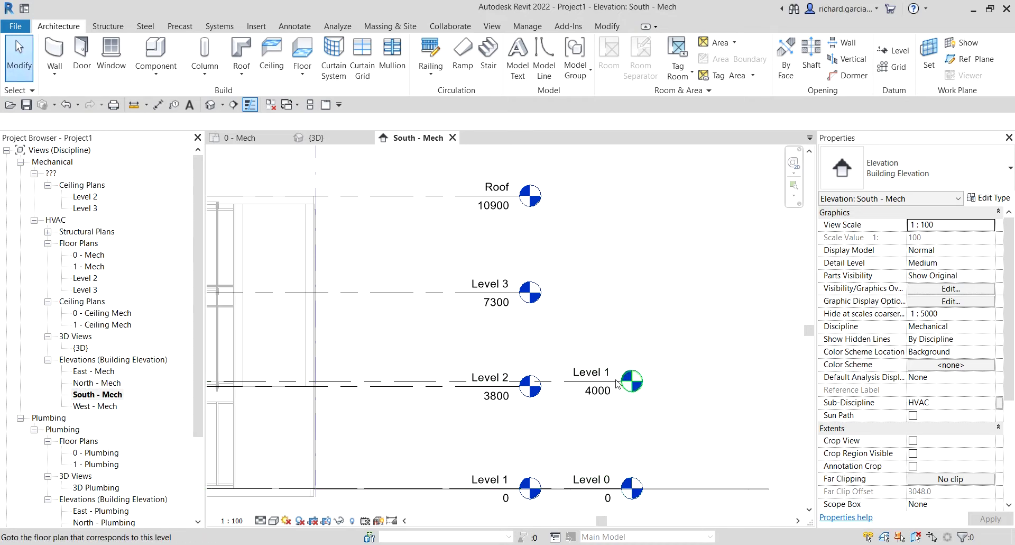
click(419, 289)
key(Escape)
click(487, 367)
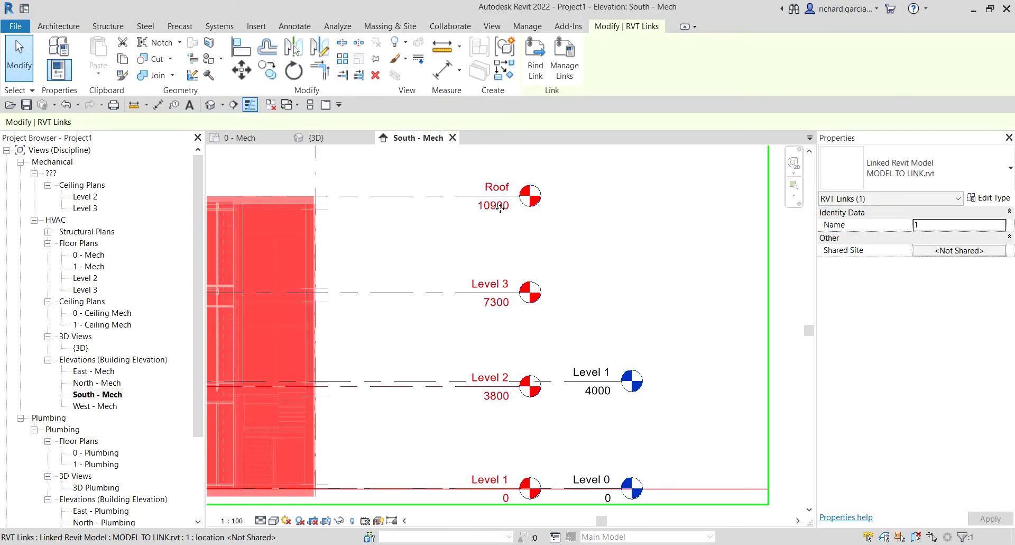
click(707, 286)
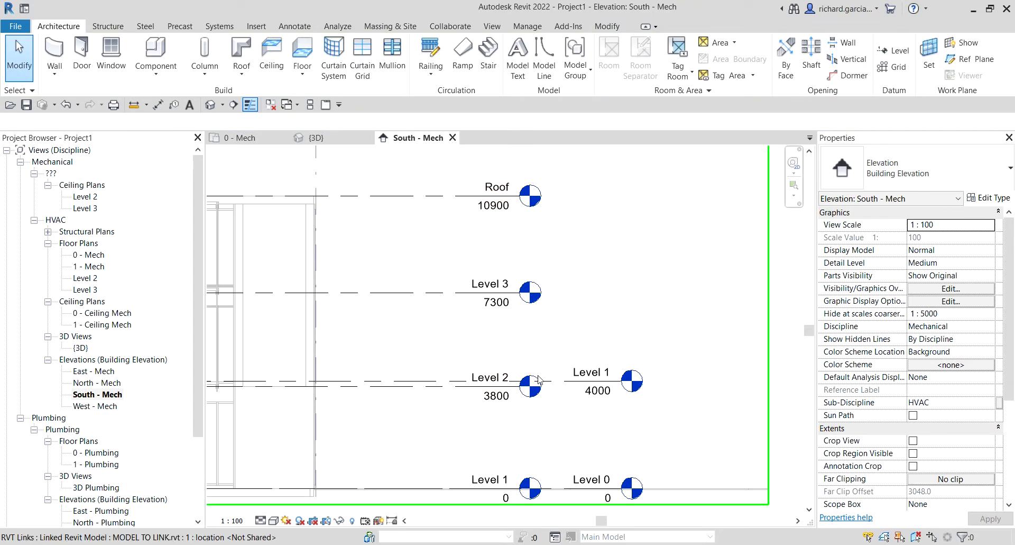
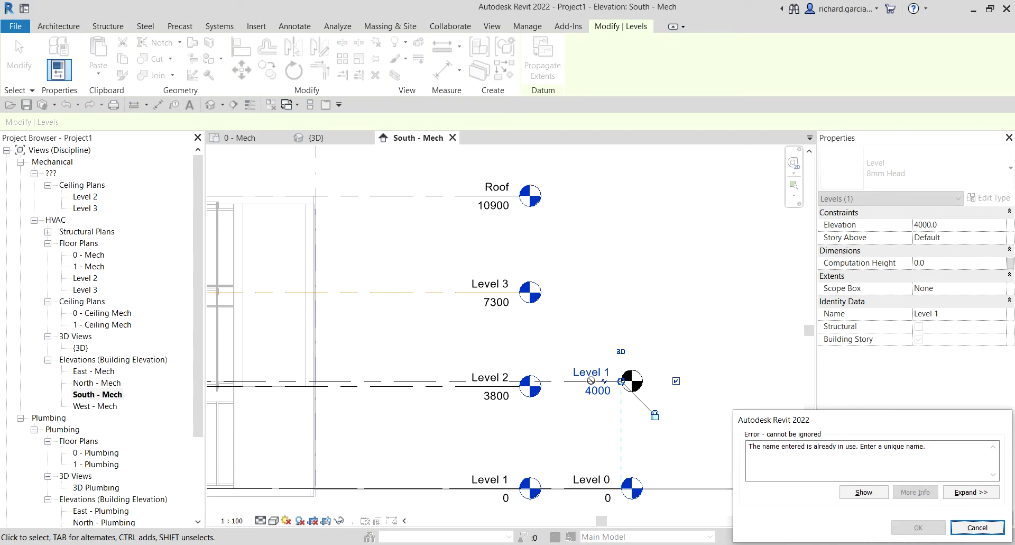
Dismiss the duplicate-name error and rename the project's Level 1 at elevation 4000 to Level 4.
click(968, 526)
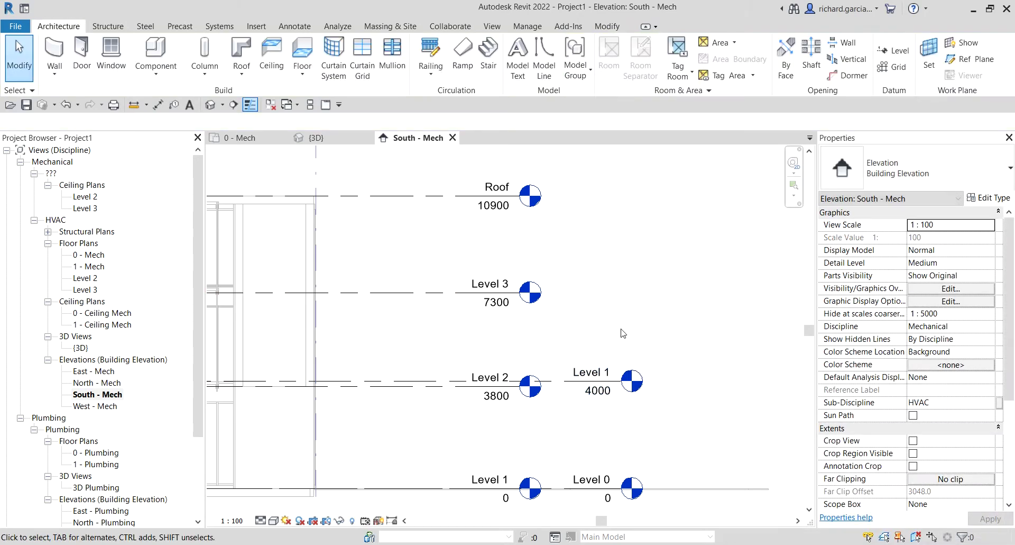
click(605, 373)
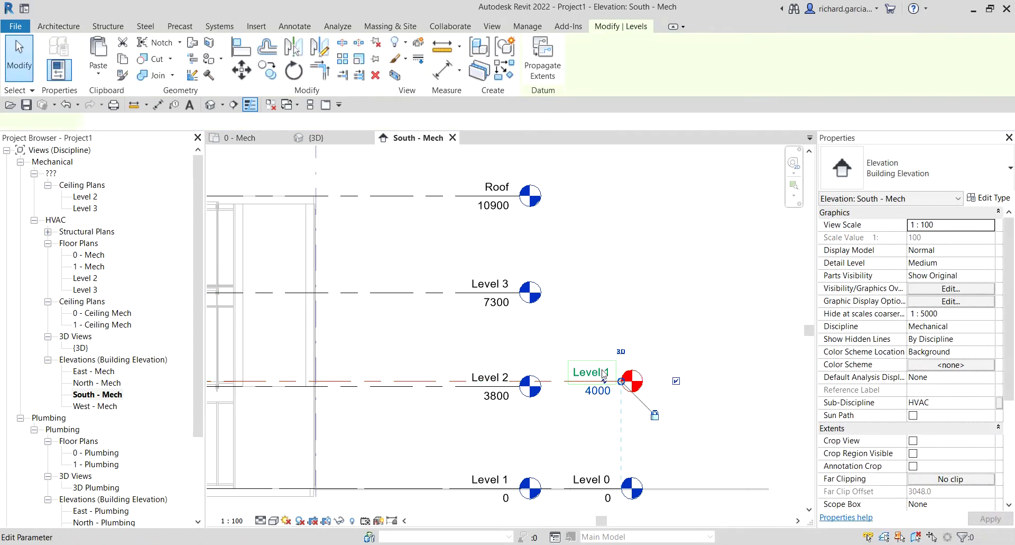
click(604, 373)
click(595, 366)
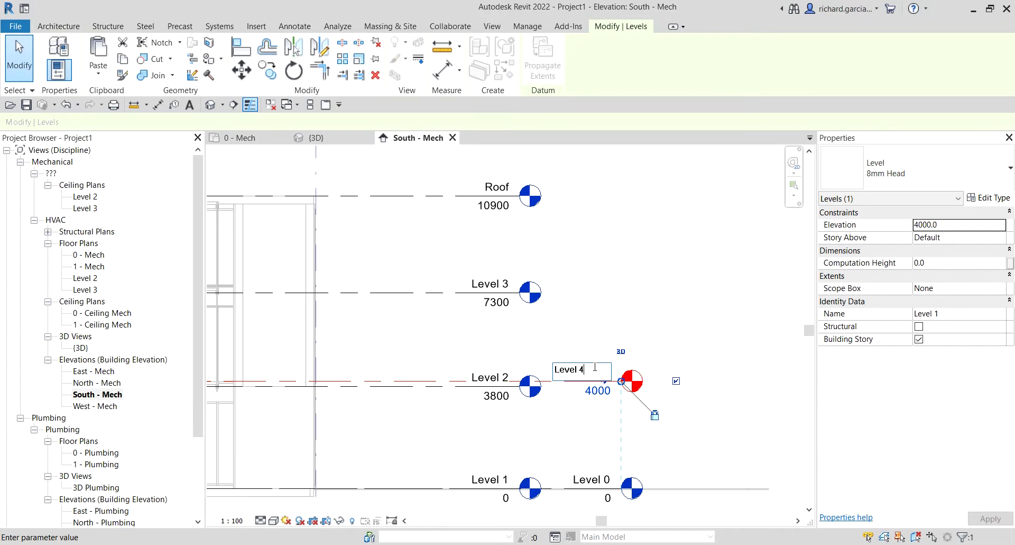
key(Return)
key(Escape)
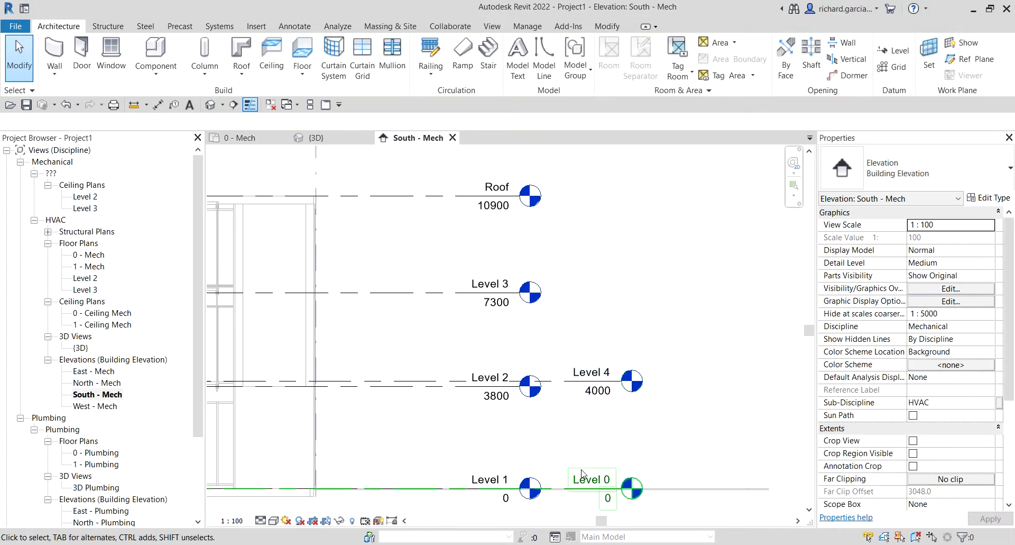
Rename the project's Level 0 as Level 1 to match the linked model's lowest level.
click(593, 483)
click(593, 480)
click(594, 478)
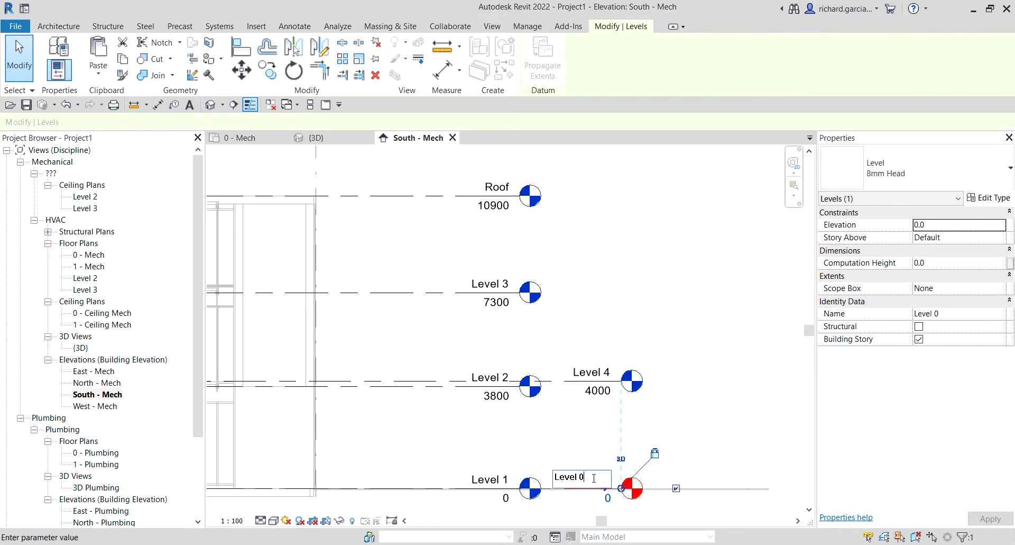
key(Return)
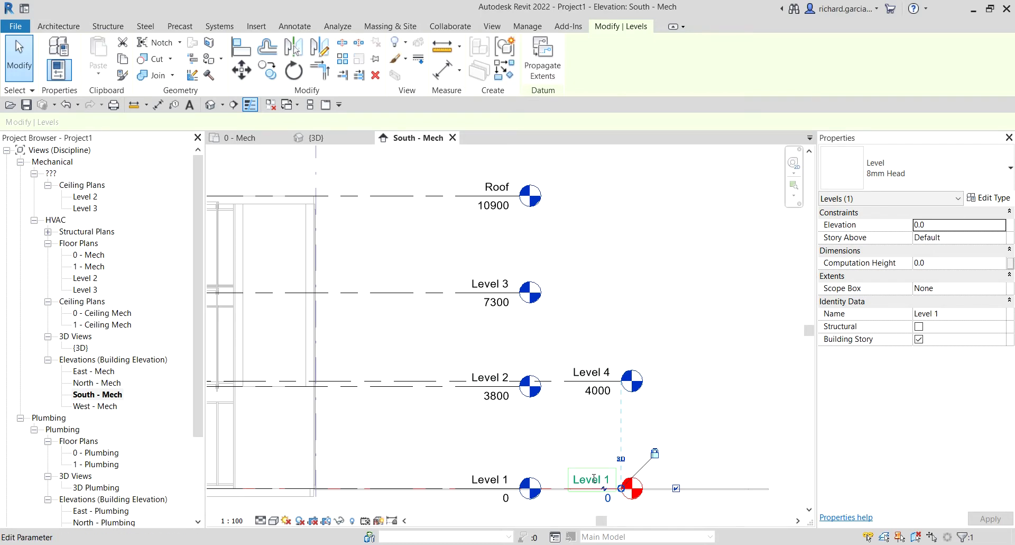
key(Escape)
Extend the project's 7300 and 10900 level lines to align with the other project levels and show their level heads.
click(463, 298)
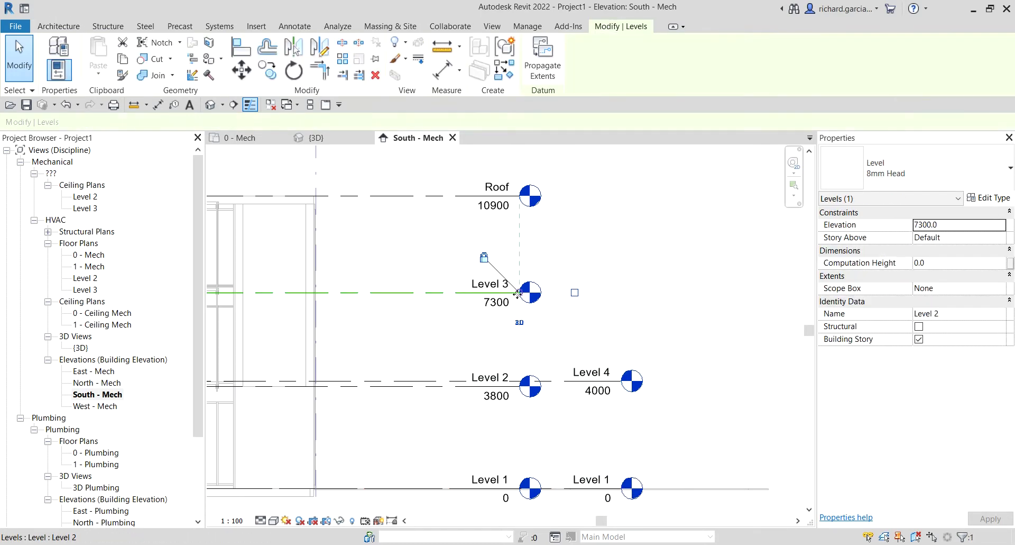
drag(520, 293, 621, 293)
key(Escape)
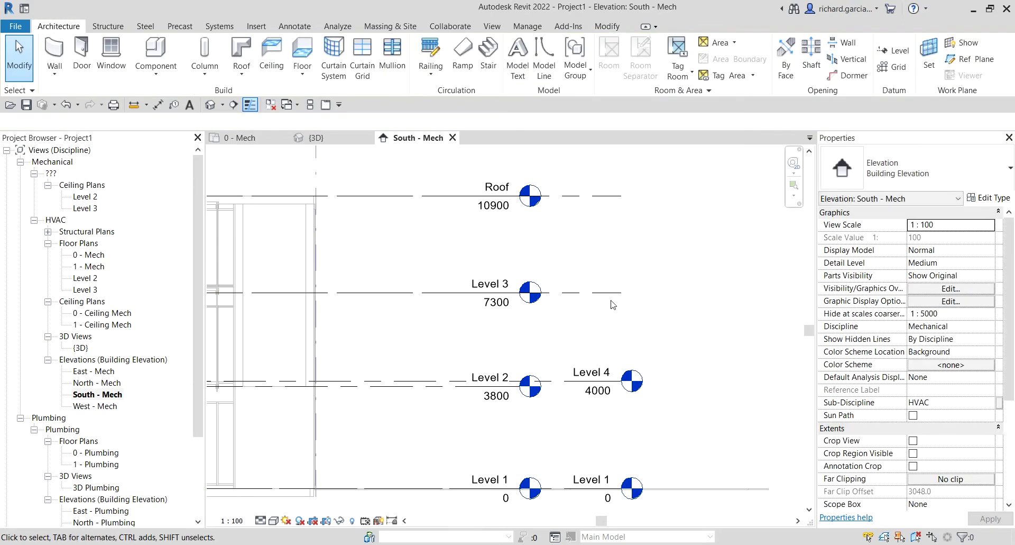
click(593, 292)
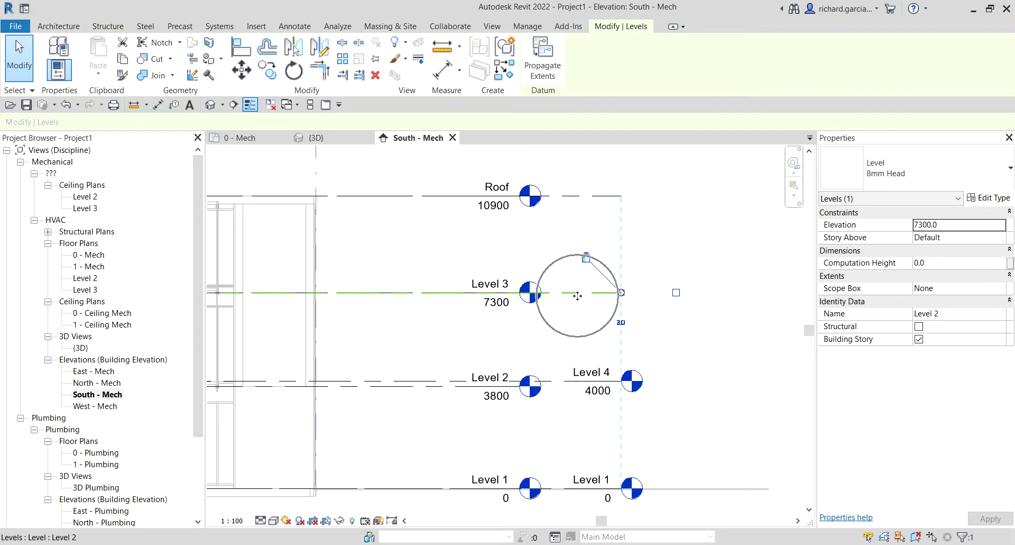
click(677, 293)
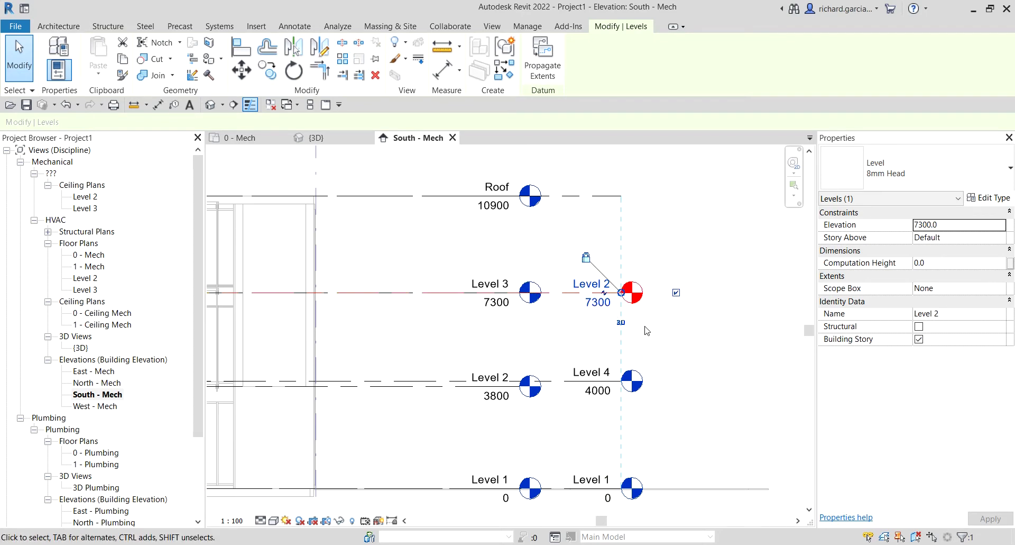
click(703, 349)
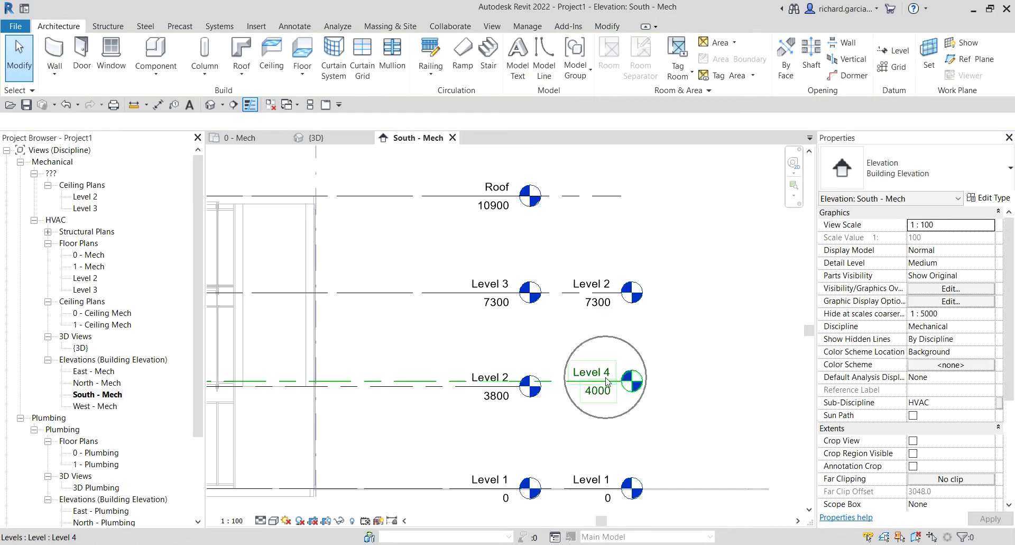
click(576, 204)
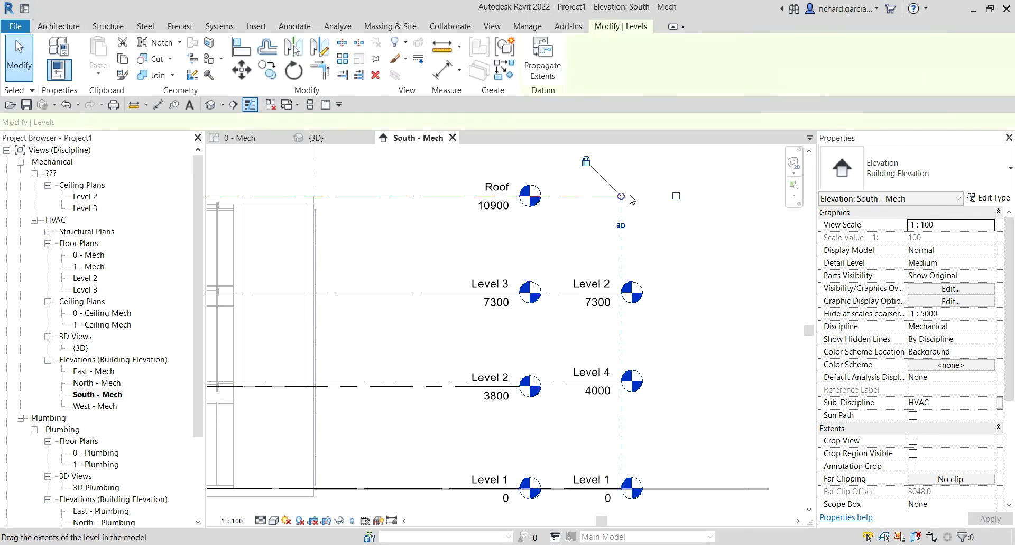
click(713, 284)
Rename the project level at elevation 10900 as Level 5, including its corresponding views.
click(592, 186)
click(591, 187)
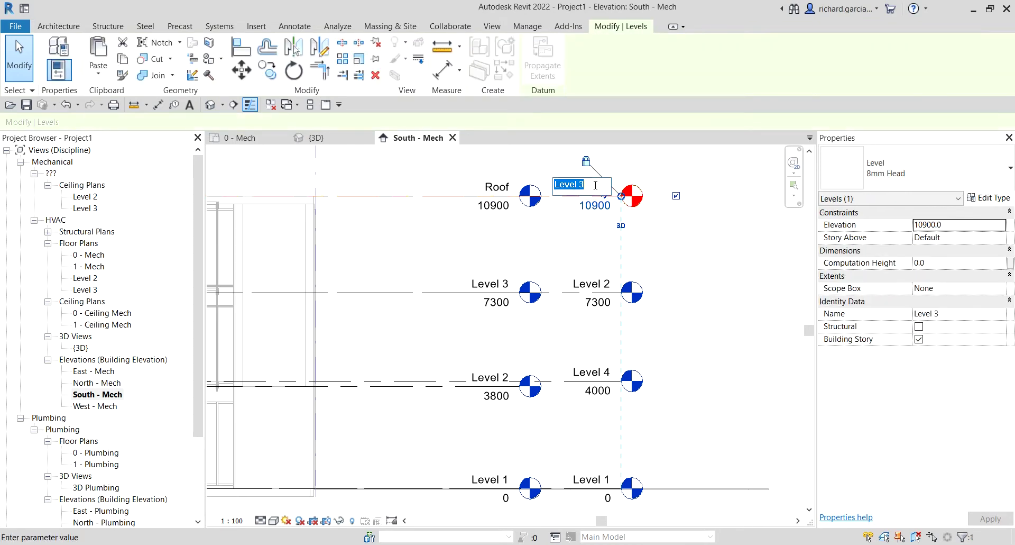
click(598, 184)
text(5)
key(Return)
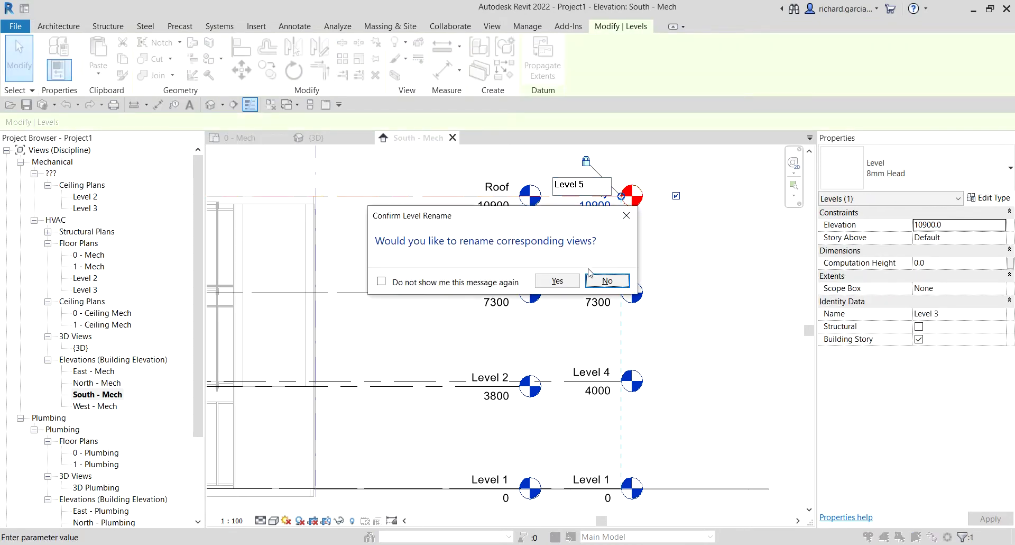
click(558, 281)
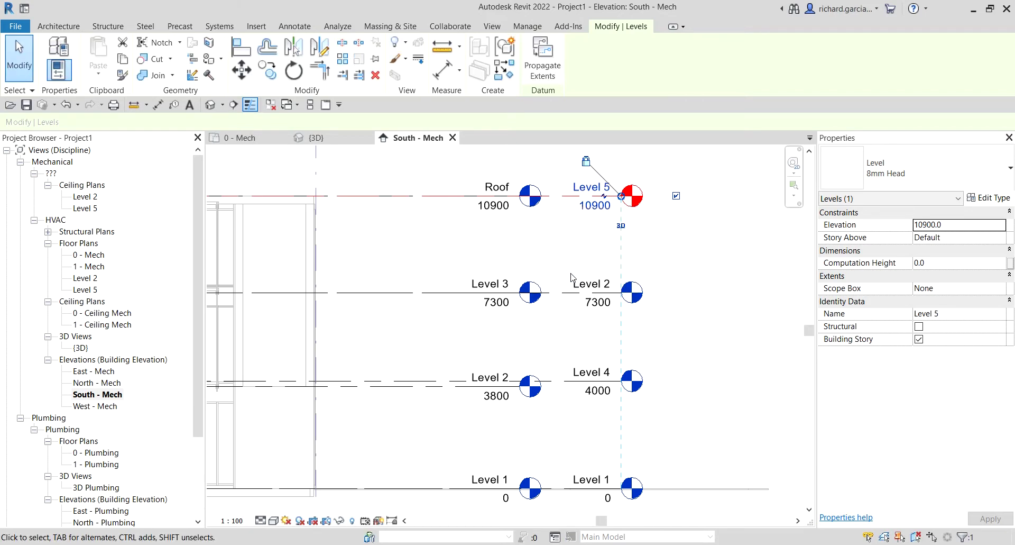
Rename the project level at elevation 7300 as Level 3, including its corresponding views.
click(601, 288)
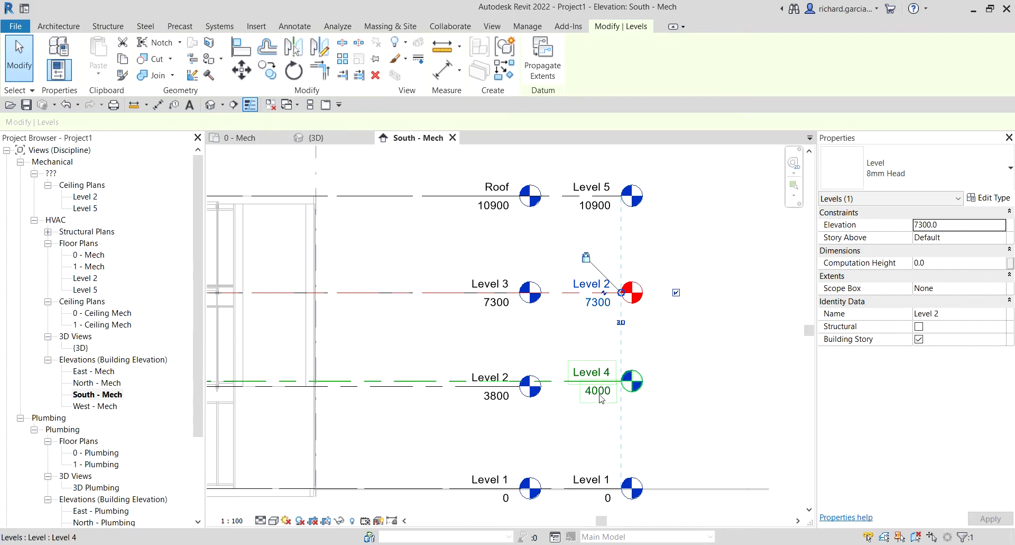
click(592, 284)
click(591, 278)
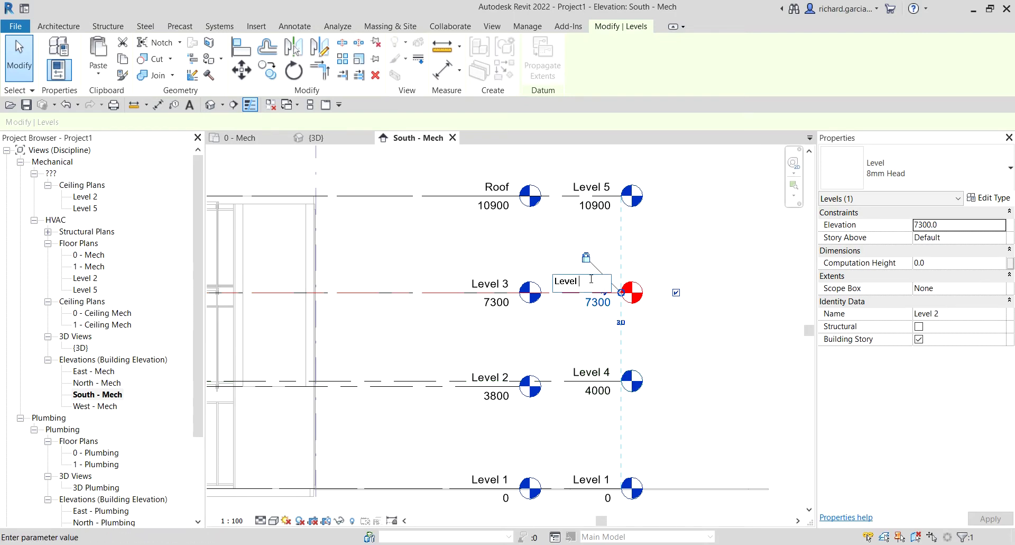
key(Return)
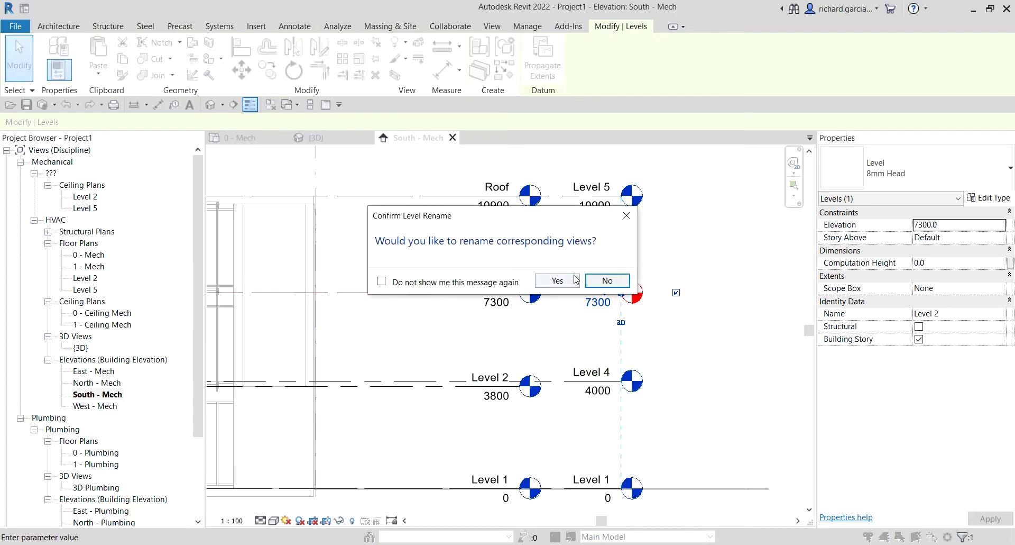
click(605, 279)
Rename the project's Level 4 as Level 2.
click(596, 375)
click(593, 372)
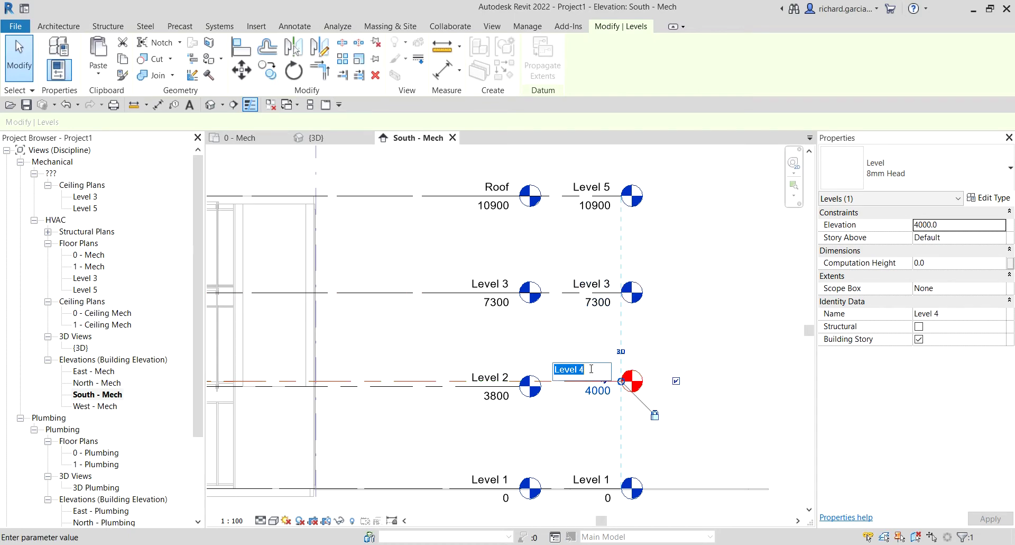
click(592, 369)
text(2)
key(Return)
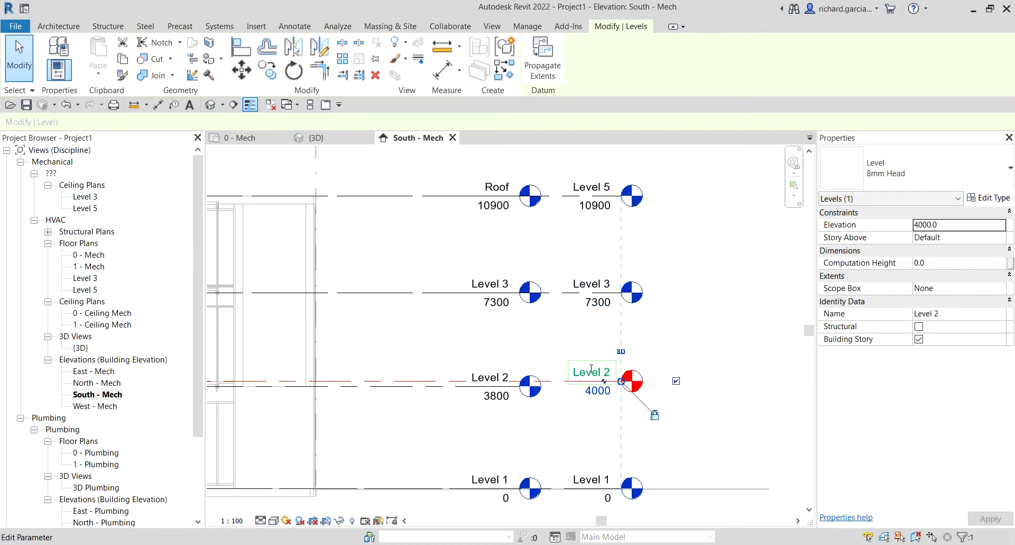
Rename the project's Level 5 as Roof and rename its corresponding views too.
click(597, 191)
click(596, 189)
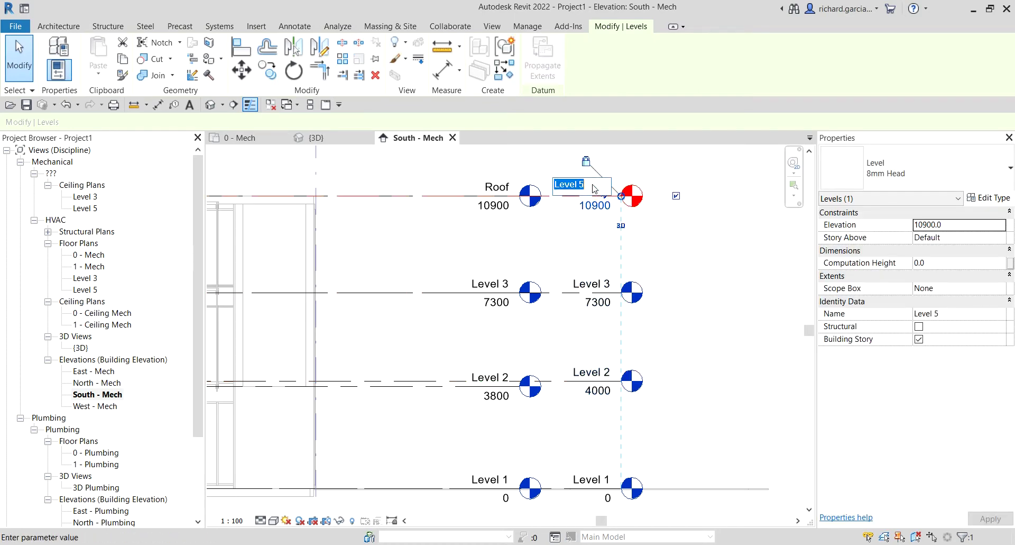
text(r00)
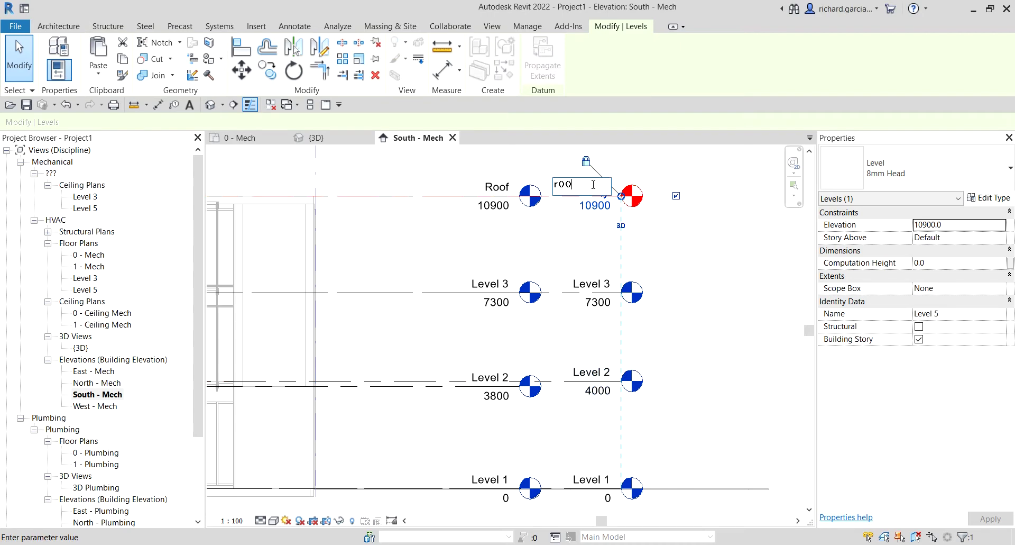
key(Caps_Lock)
text(Ro)
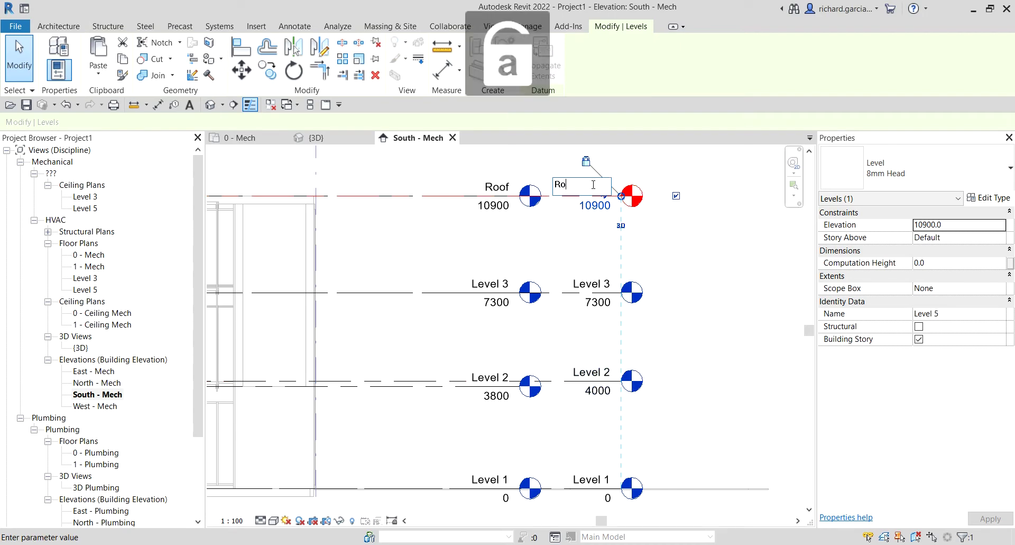
text(of)
key(Return)
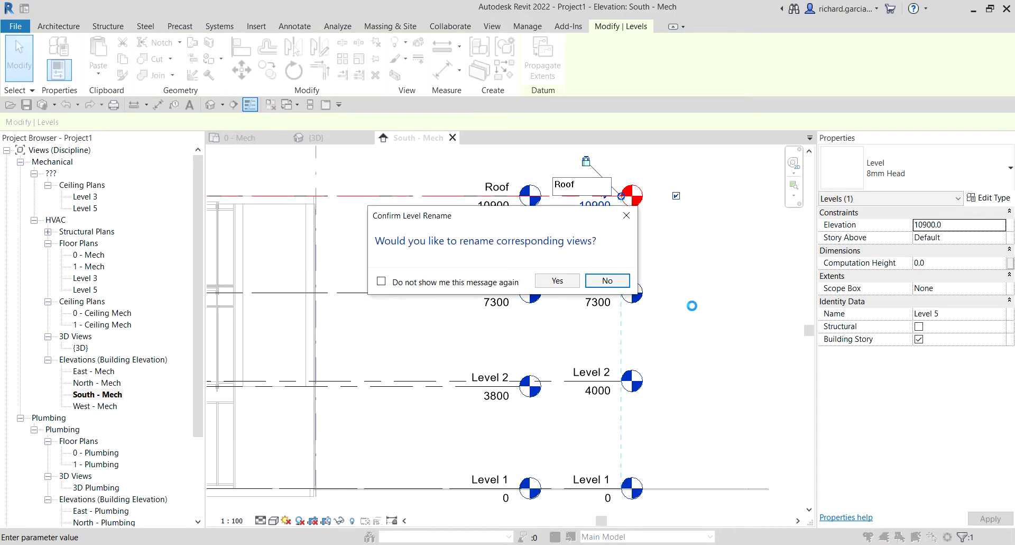
click(560, 281)
click(716, 352)
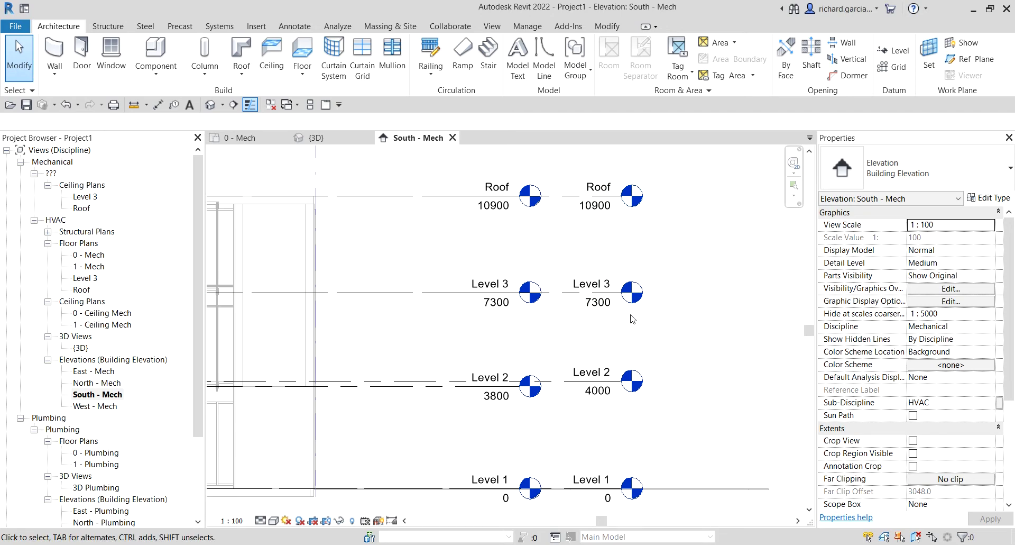
Create a reflected ceiling plan for Level 3, allowing duplicates of existing views.
click(496, 28)
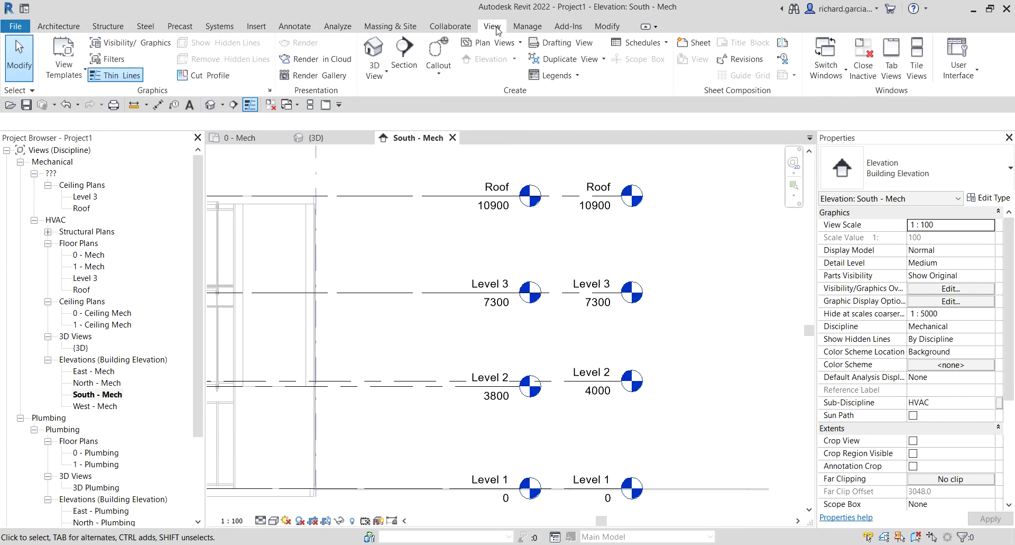
click(516, 46)
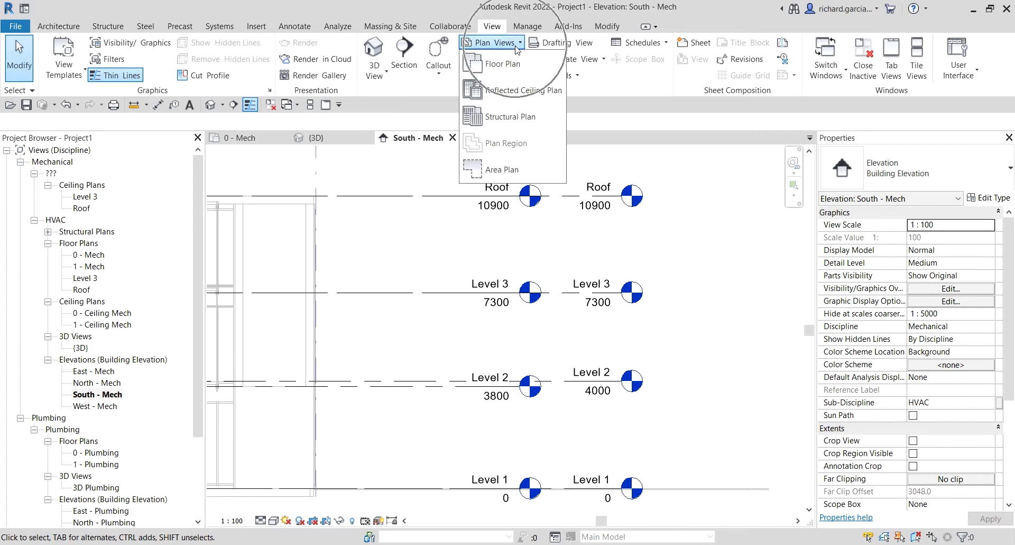
click(518, 91)
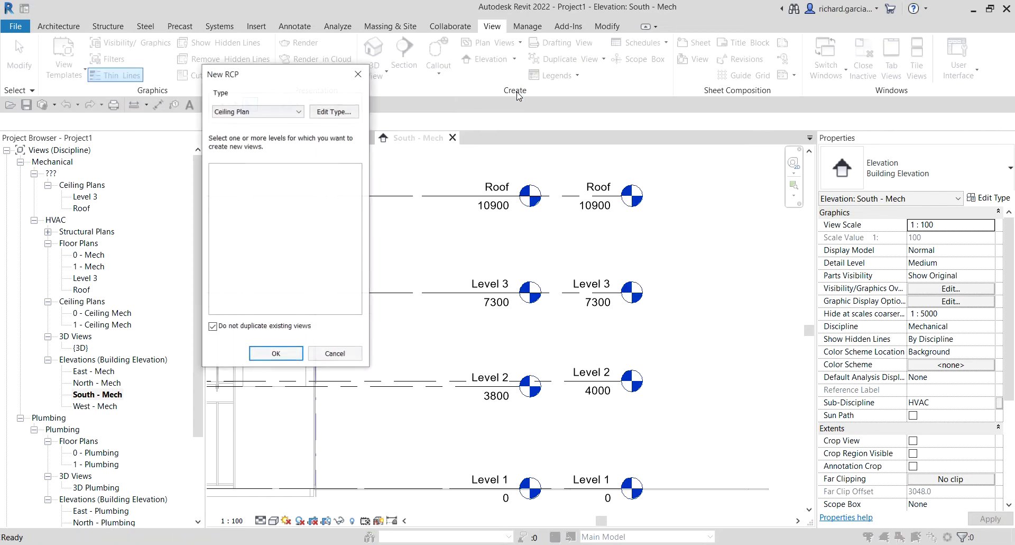
click(212, 327)
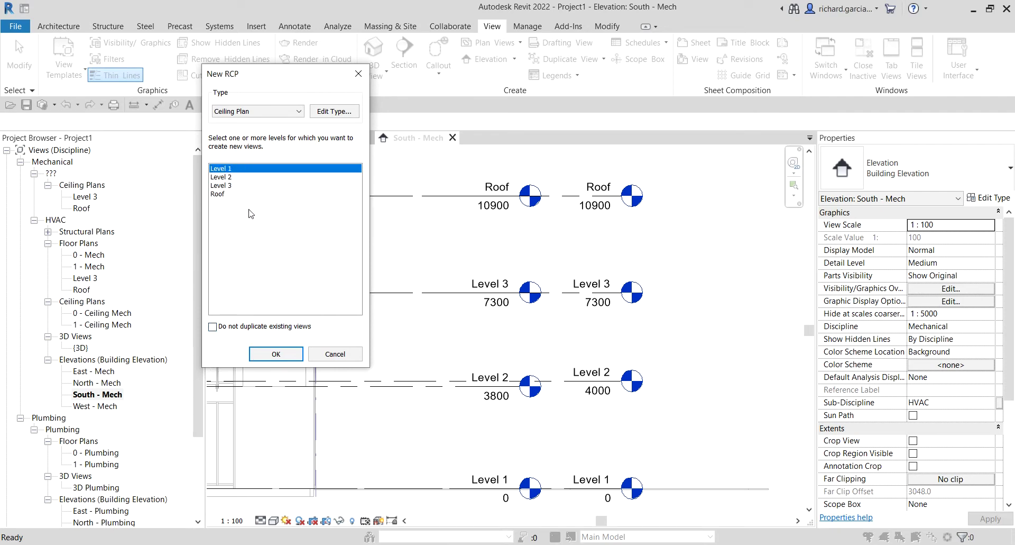
click(225, 185)
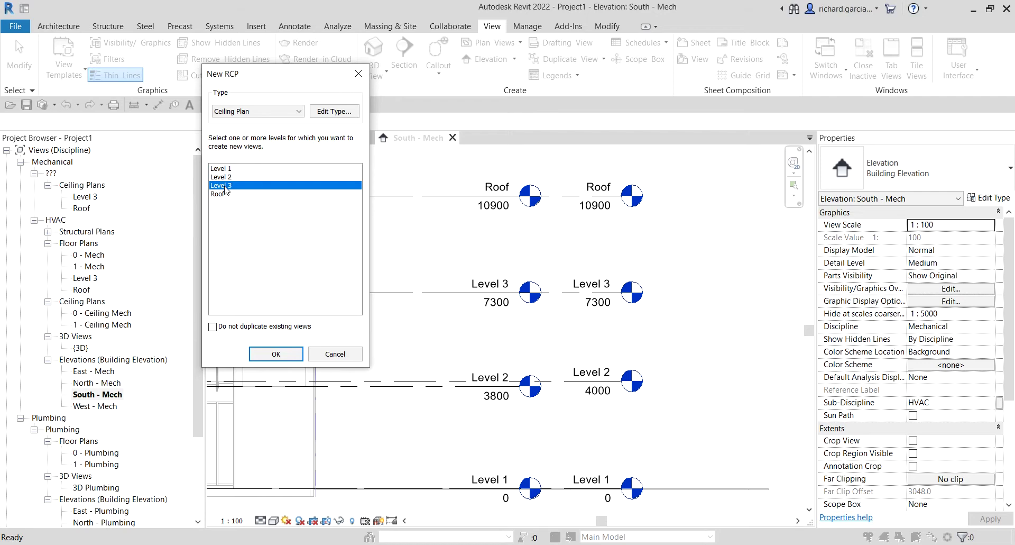
key(ctrl)
key(ctrl)
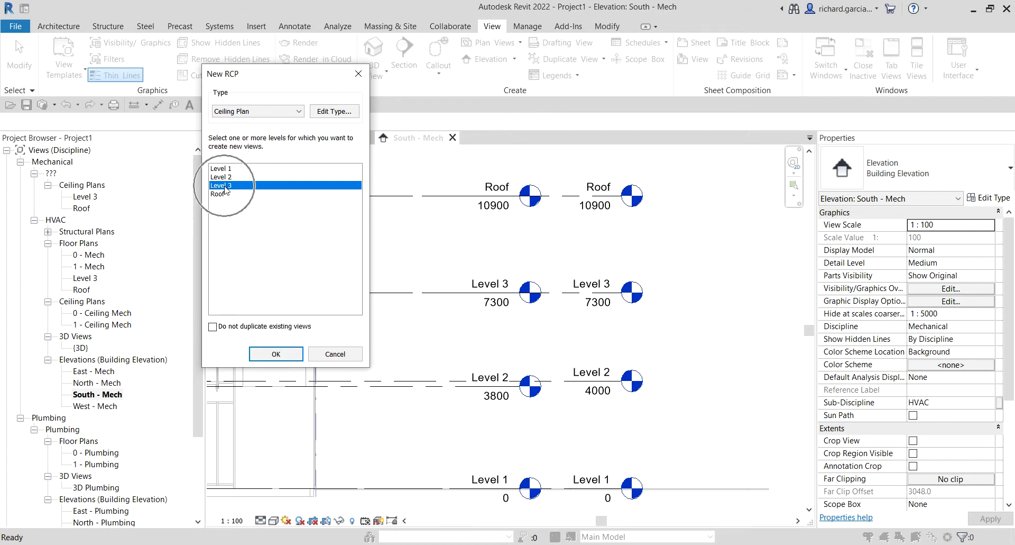
click(277, 355)
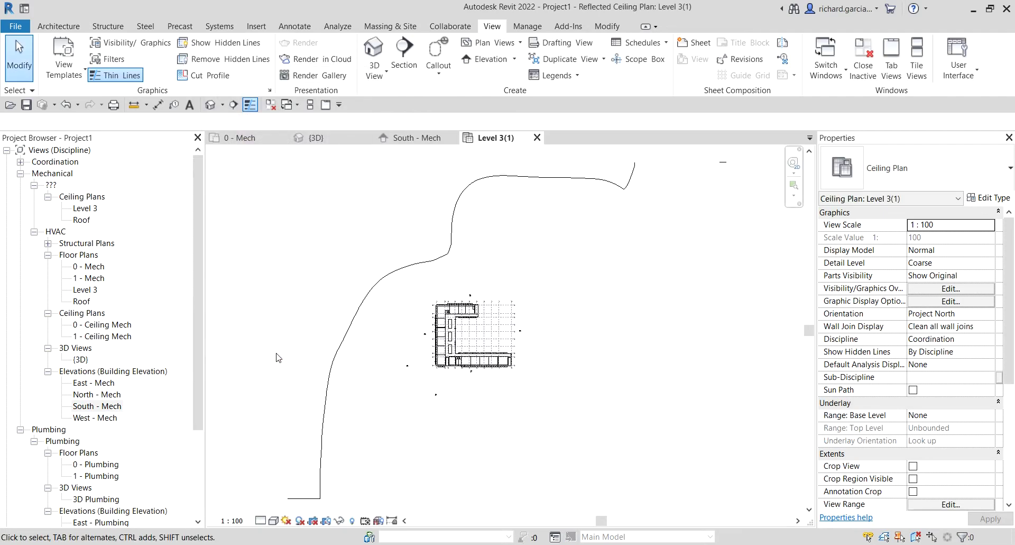
Expand the Coordination group in the view tree down to its ceiling plans and show the new plan's view properties.
click(20, 161)
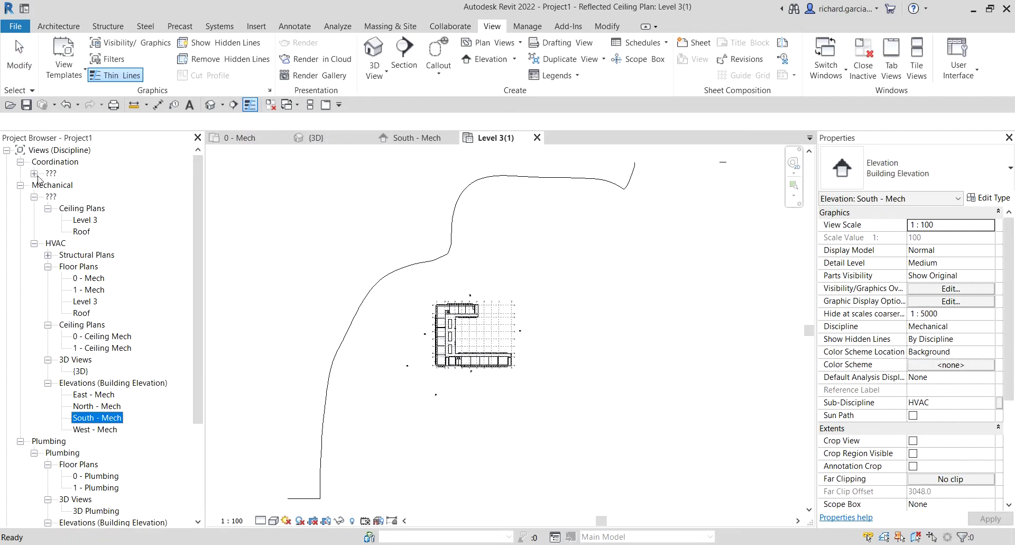
click(35, 173)
click(48, 186)
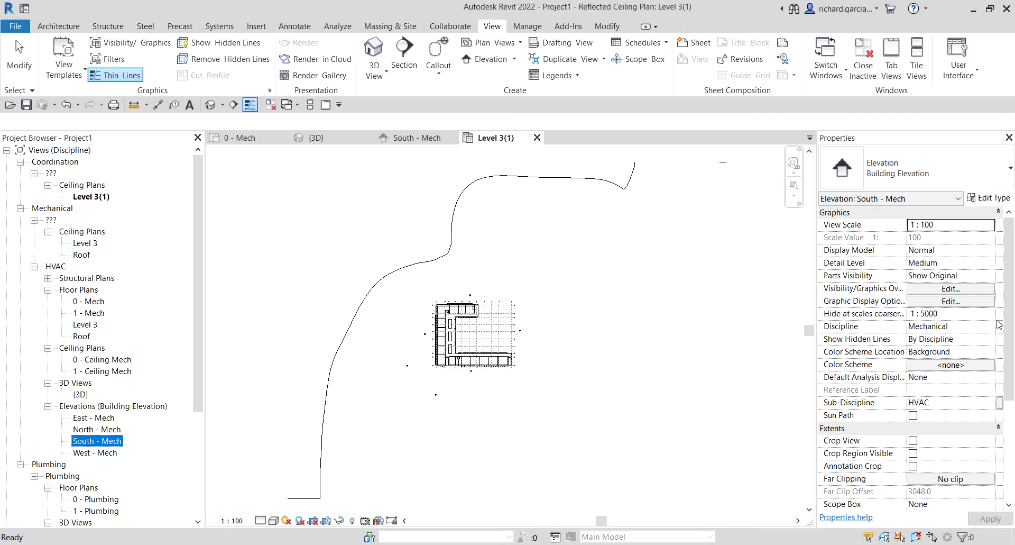
click(624, 303)
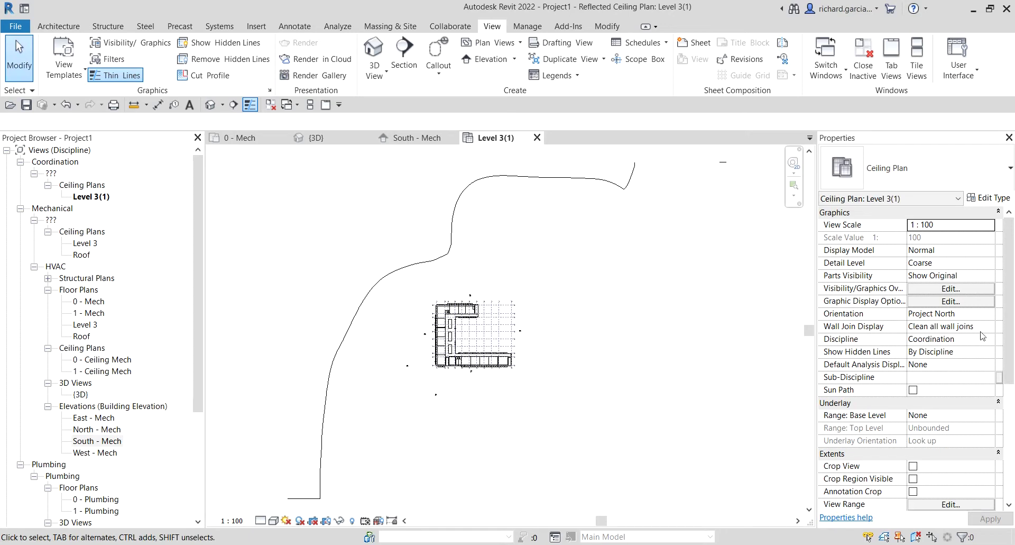
Set the sub-discipline of the Level 3(1) ceiling plan to HVAC.
scroll(1008, 279, down, 1)
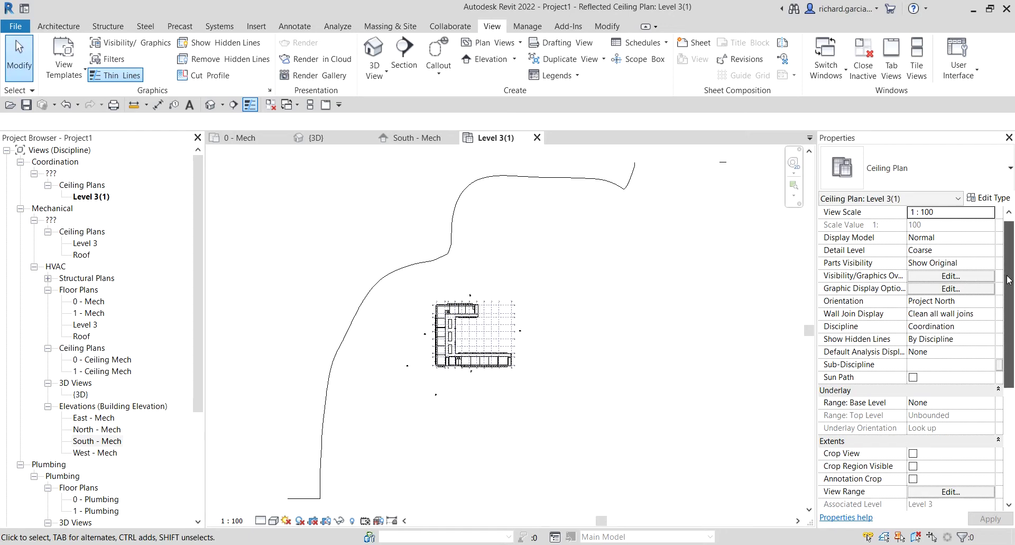
click(925, 366)
click(924, 366)
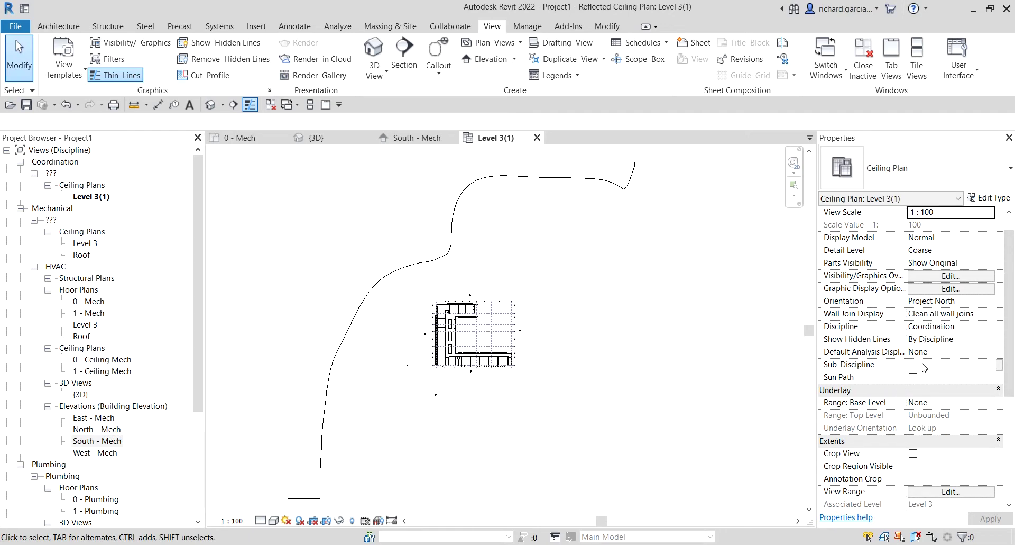
click(104, 204)
click(104, 204)
click(51, 177)
click(956, 364)
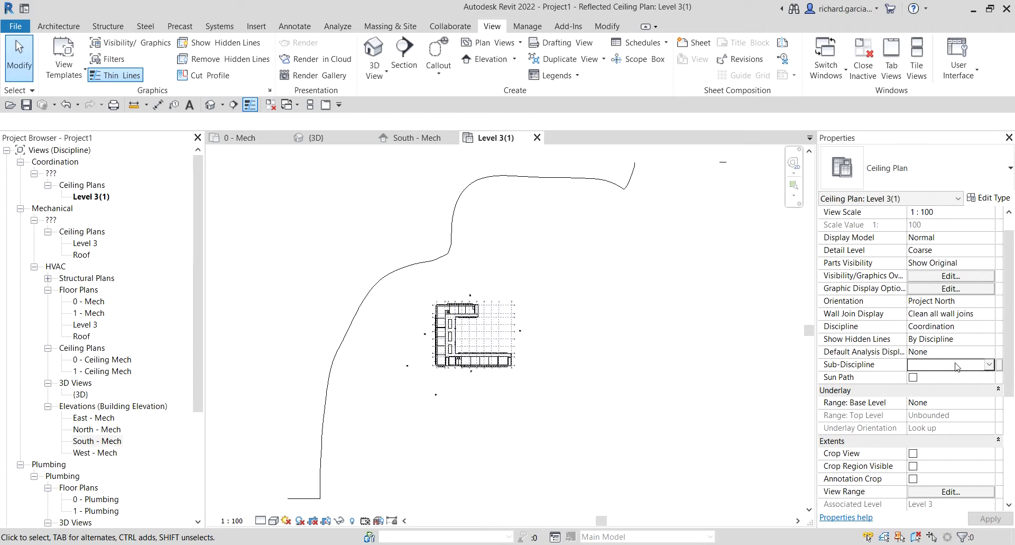
click(989, 365)
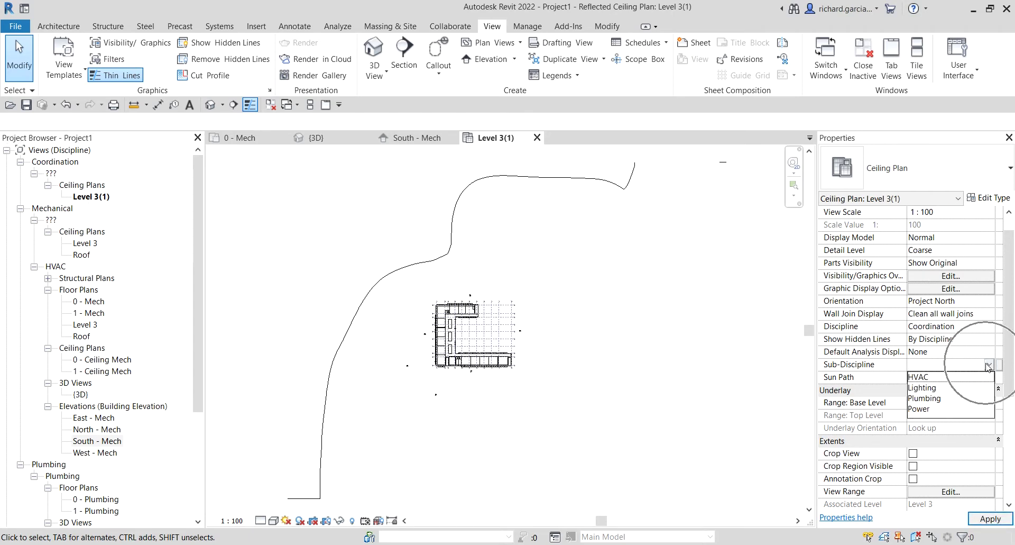
click(926, 377)
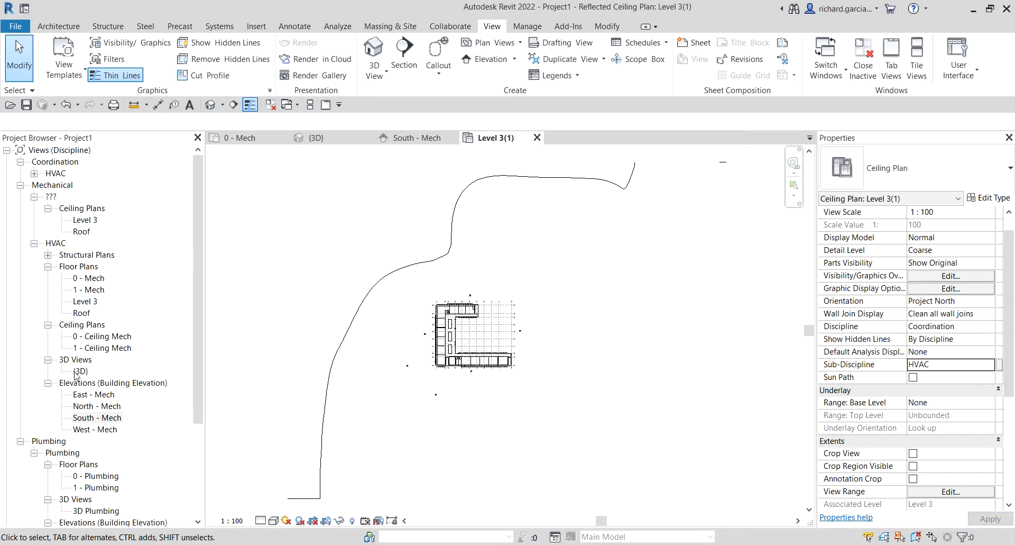
Expand the mechanical structural plans and the Coordination HVAC ceiling plans, and set the Level 3(1) ceiling plan's discipline to Mechanical.
click(48, 255)
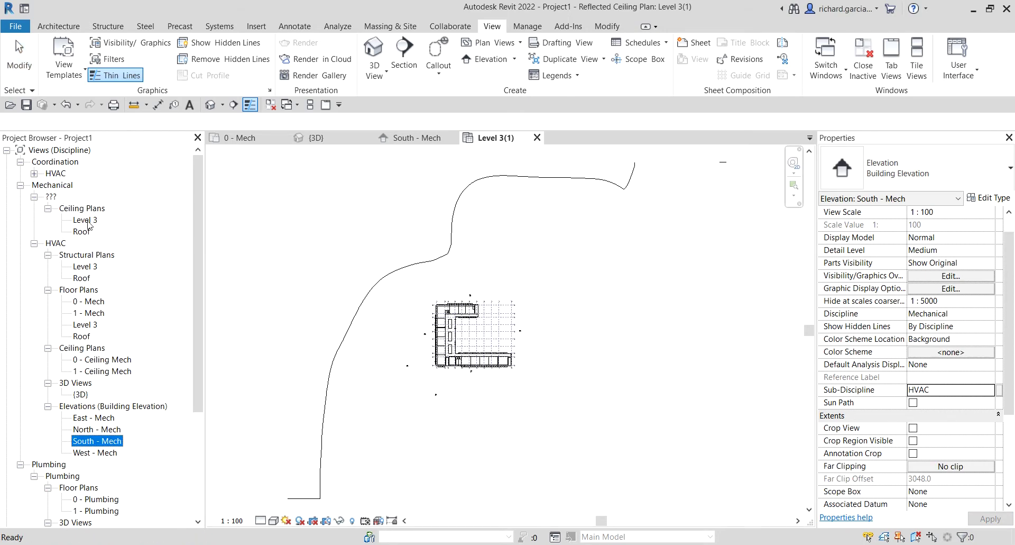
click(34, 173)
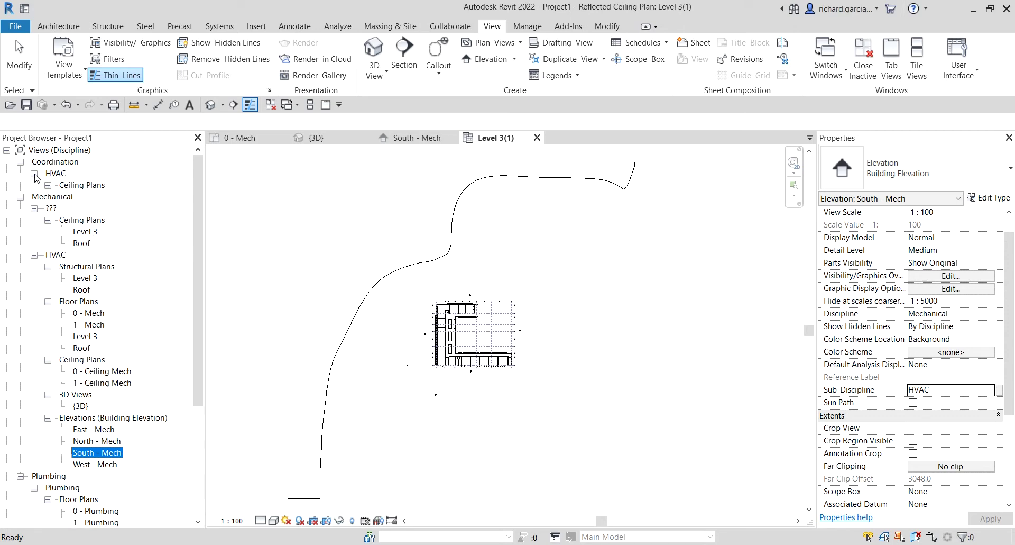
click(48, 185)
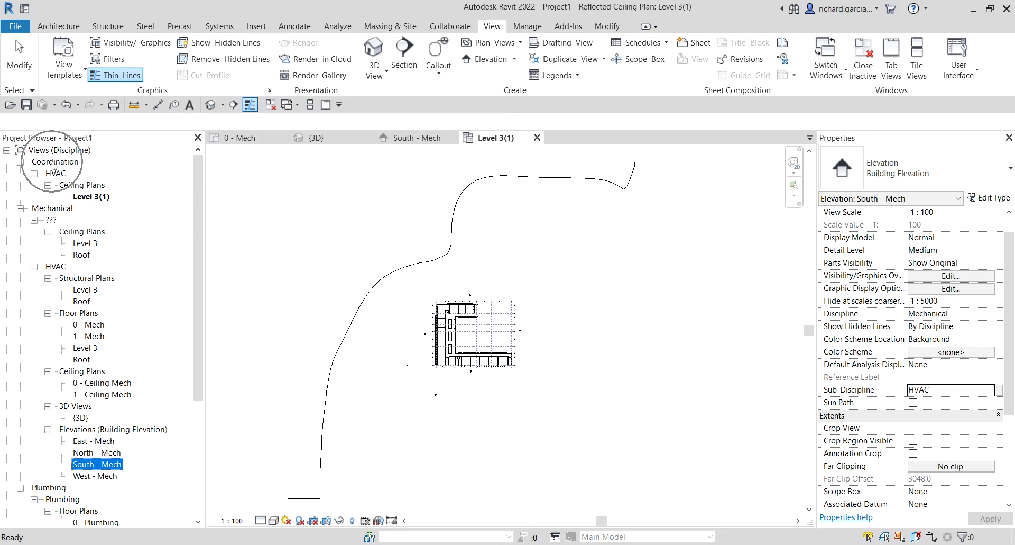
click(654, 310)
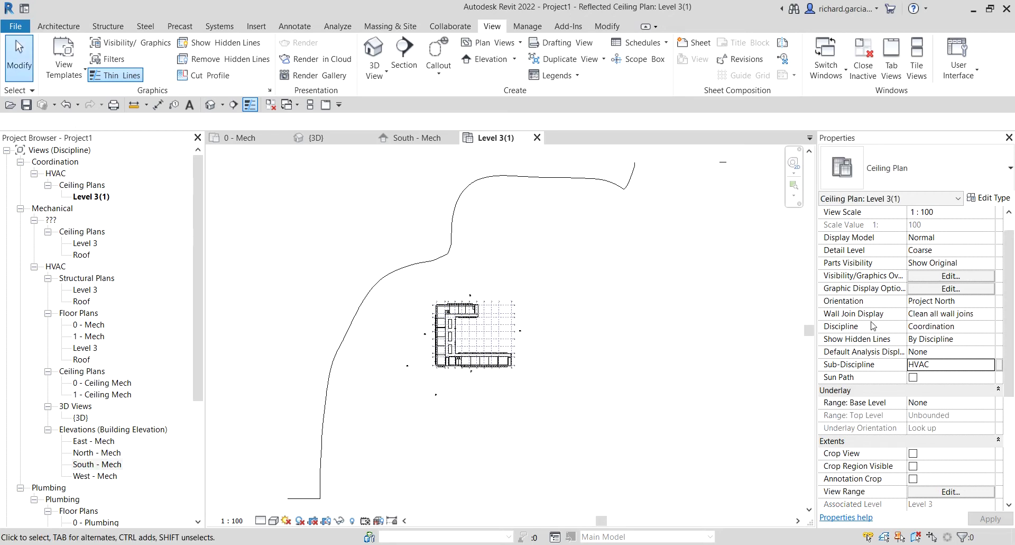
click(987, 326)
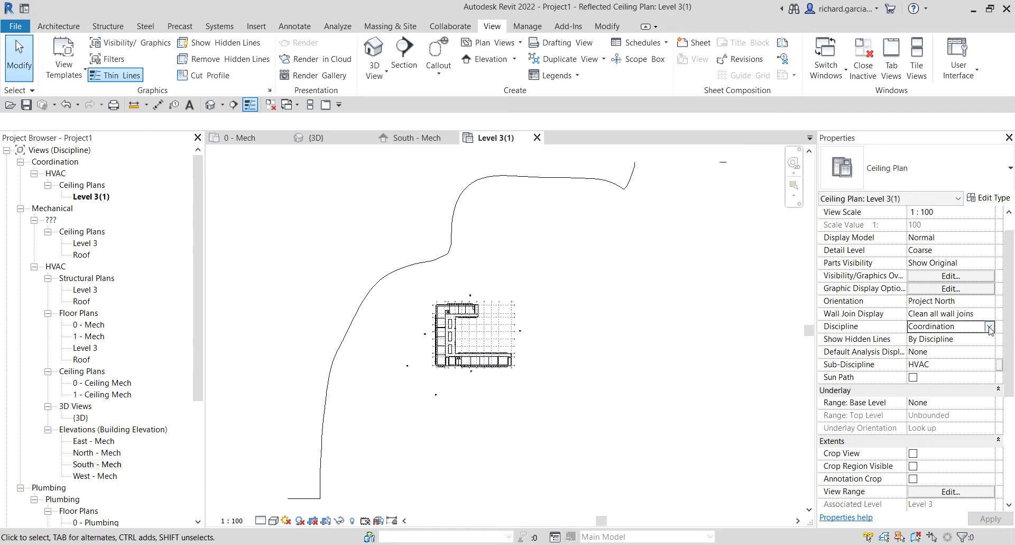
click(990, 327)
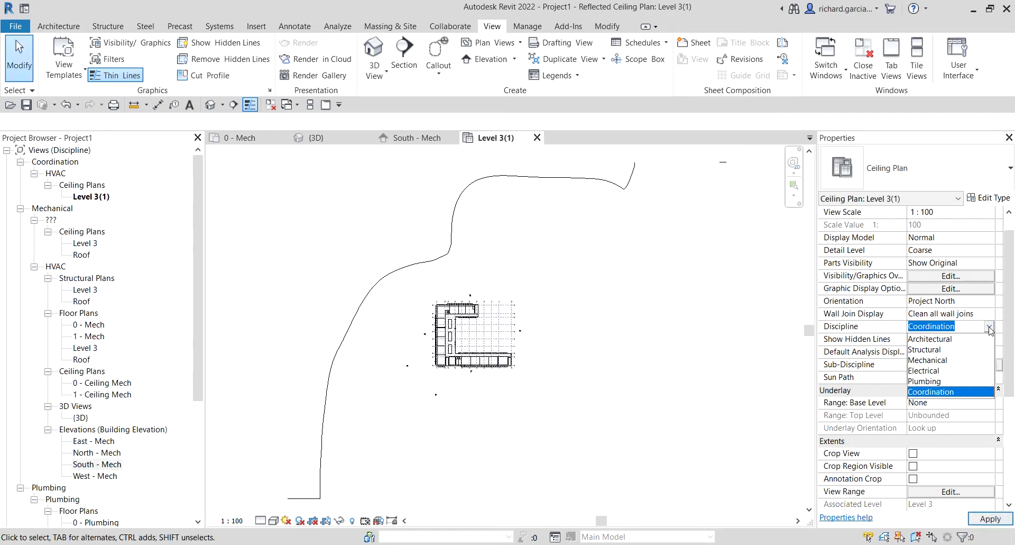
click(929, 360)
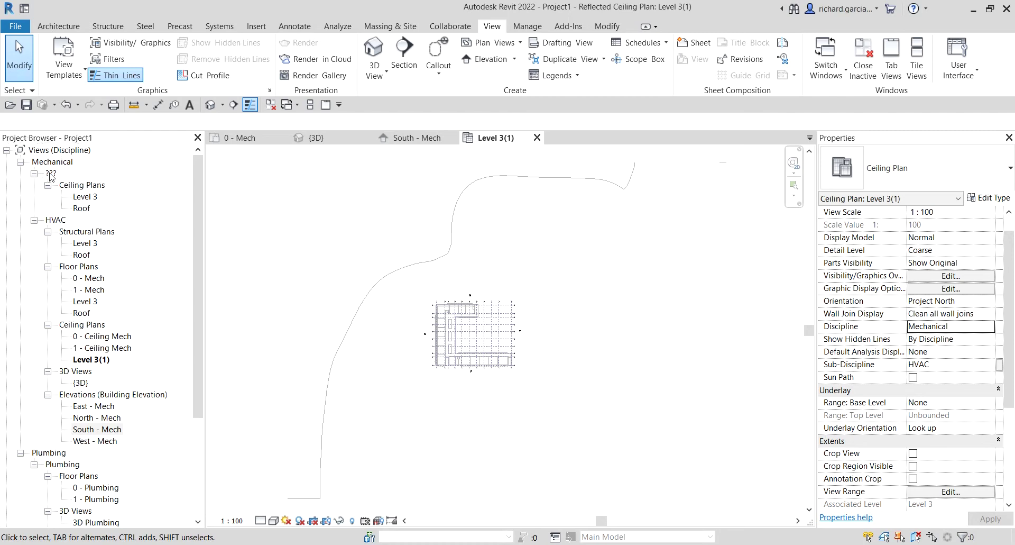
Set the sub-discipline of the unassigned mechanical Level 3 and Roof ceiling plans together to HVAC.
click(87, 197)
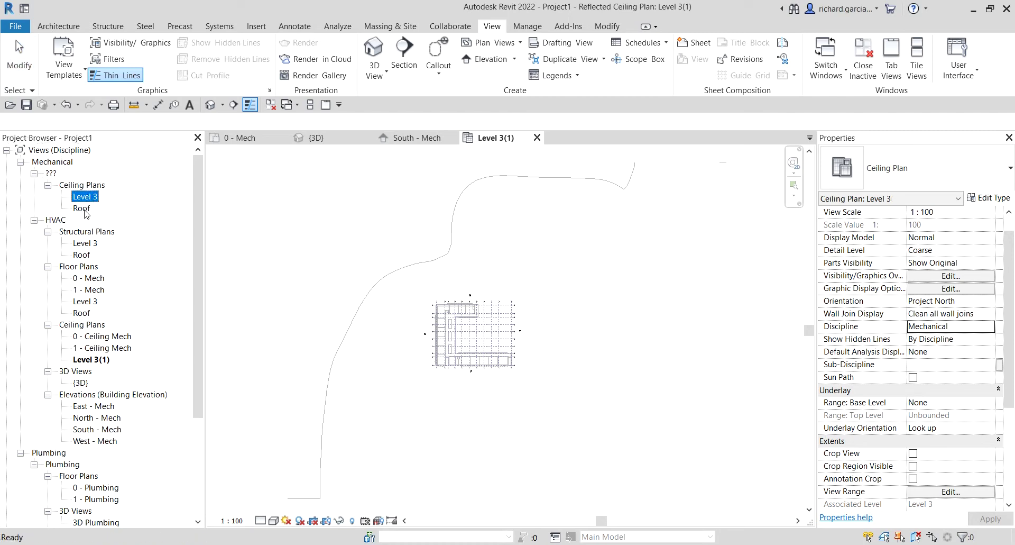
ctrl+click(84, 209)
ctrl+click(83, 209)
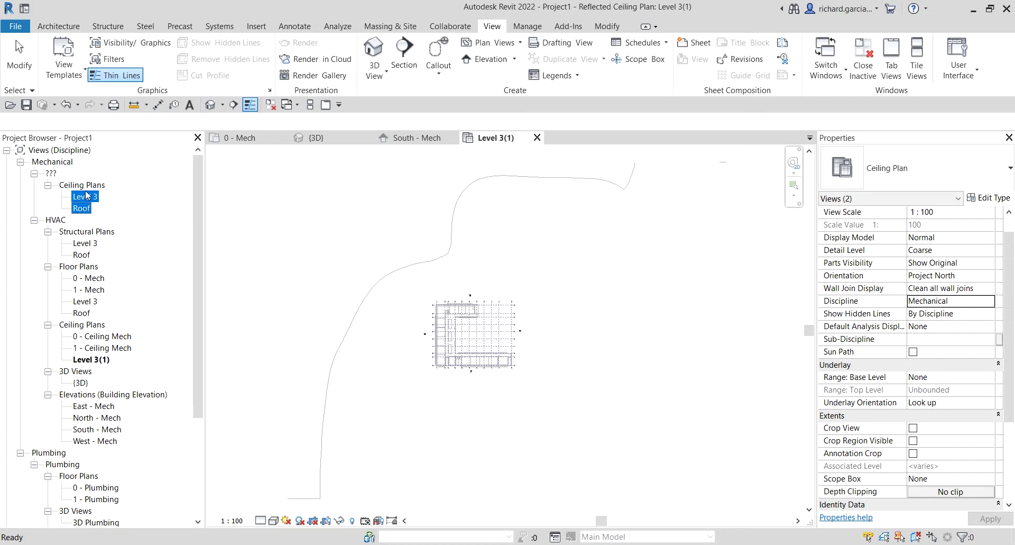
ctrl+click(82, 209)
click(989, 341)
click(989, 340)
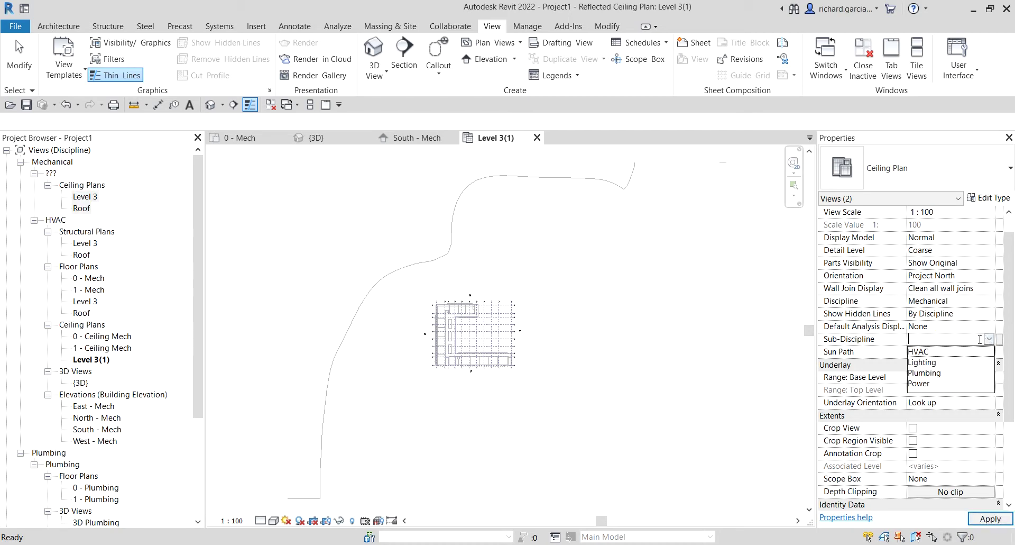
click(920, 351)
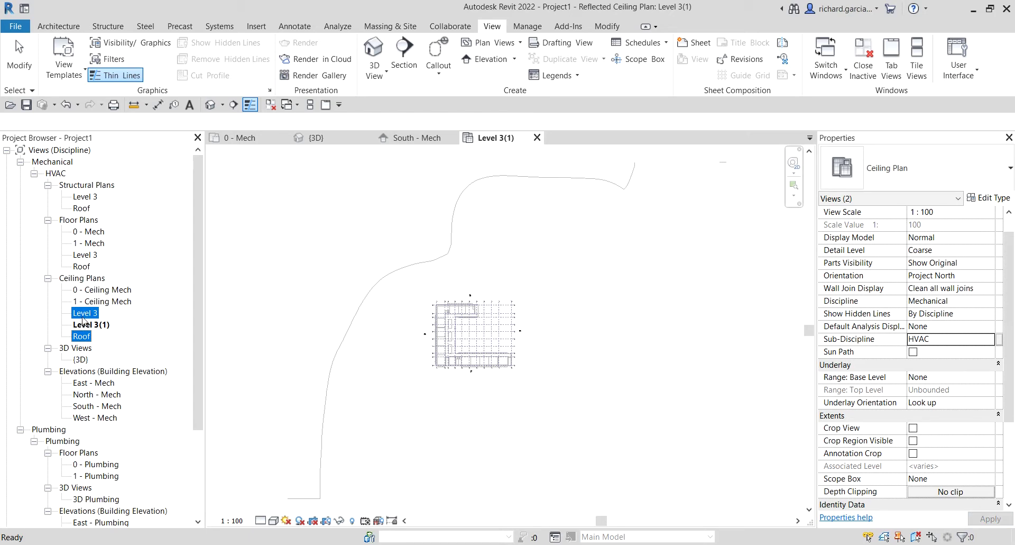
Rename the 0 - Ceiling Mech ceiling plan as 2 - Ceiling Mech.
click(106, 301)
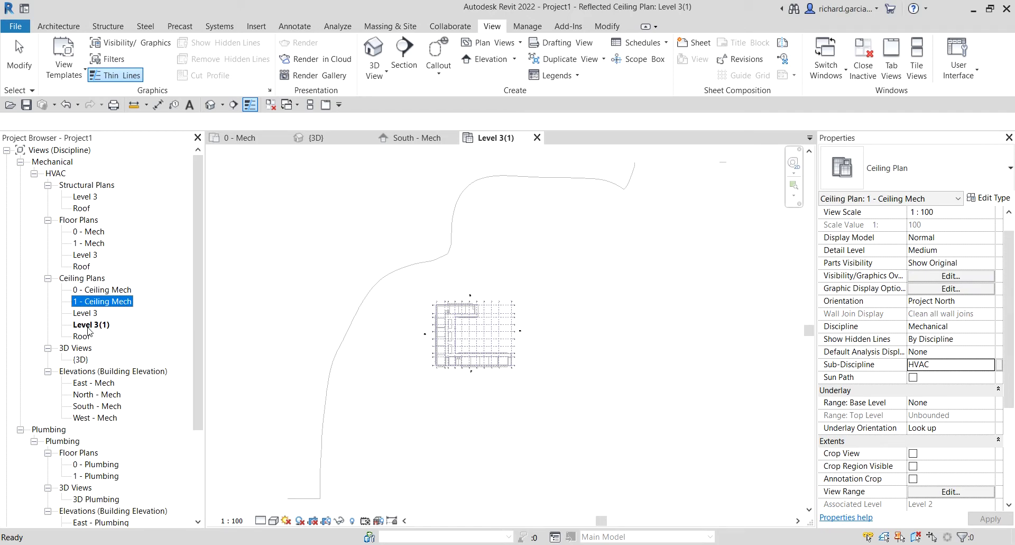
click(490, 415)
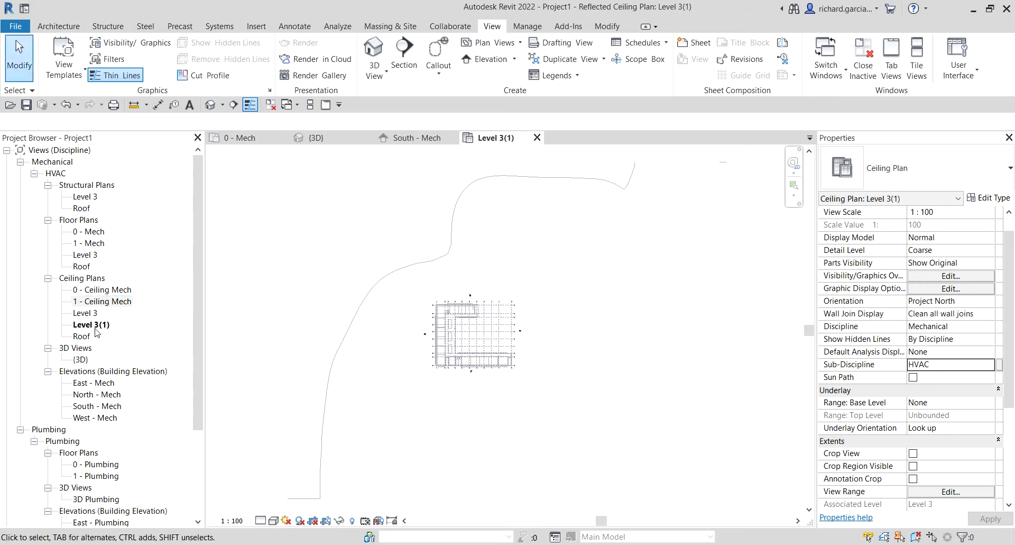
right_click(97, 292)
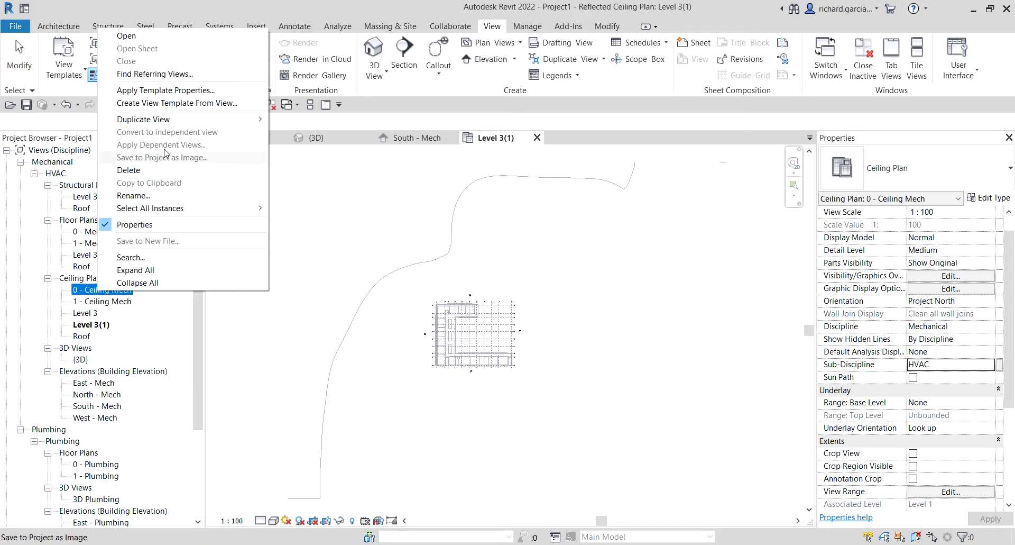
click(133, 195)
click(77, 292)
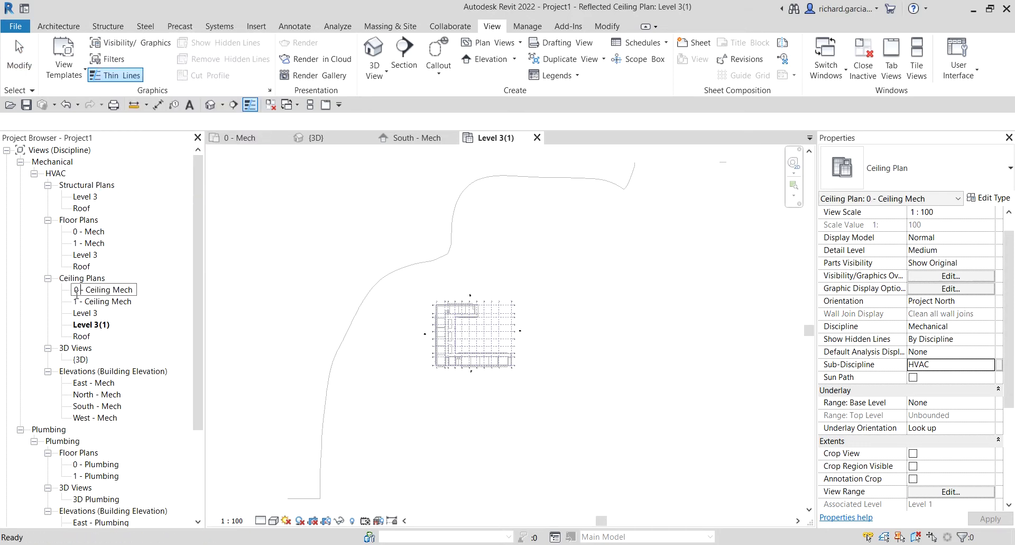
drag(78, 291, 71, 291)
text(2)
key(Return)
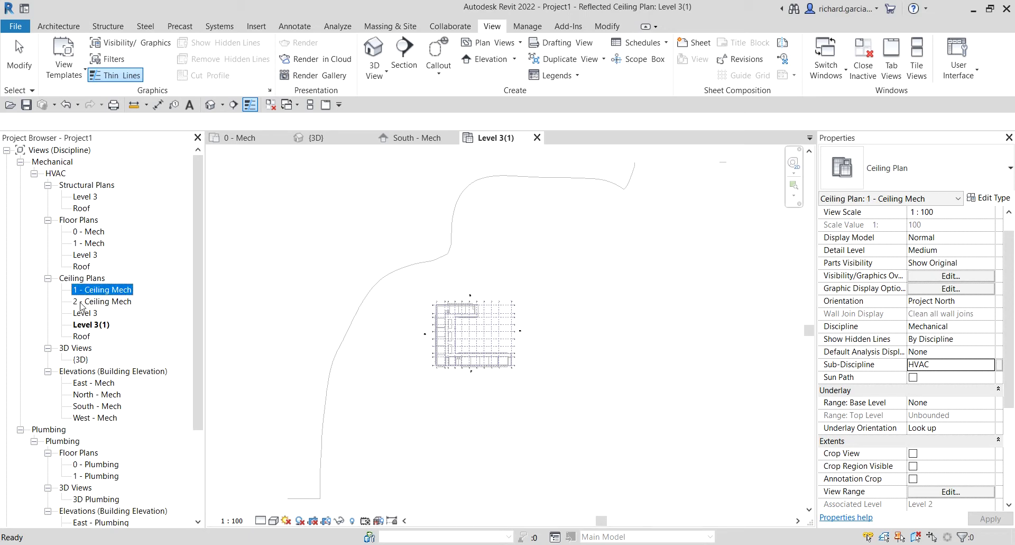
Change the number of the Level 1 ceiling plan so that it is named 5 - Ceiling Mech.
click(80, 290)
click(78, 301)
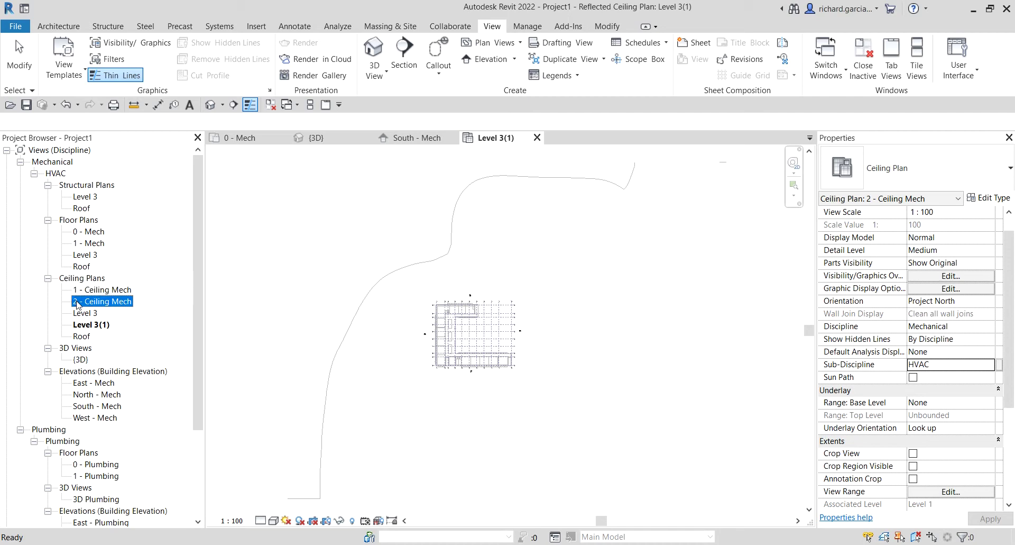
click(78, 303)
double_click(75, 302)
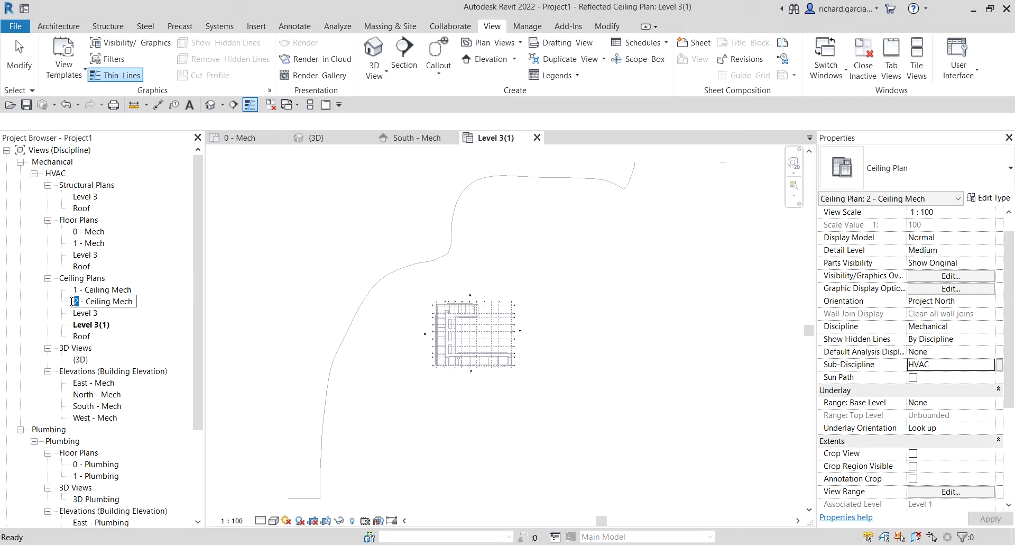
text(5)
Rename the 1 - Ceiling Mech ceiling plan as 2 - Ceiling Mech.
click(89, 292)
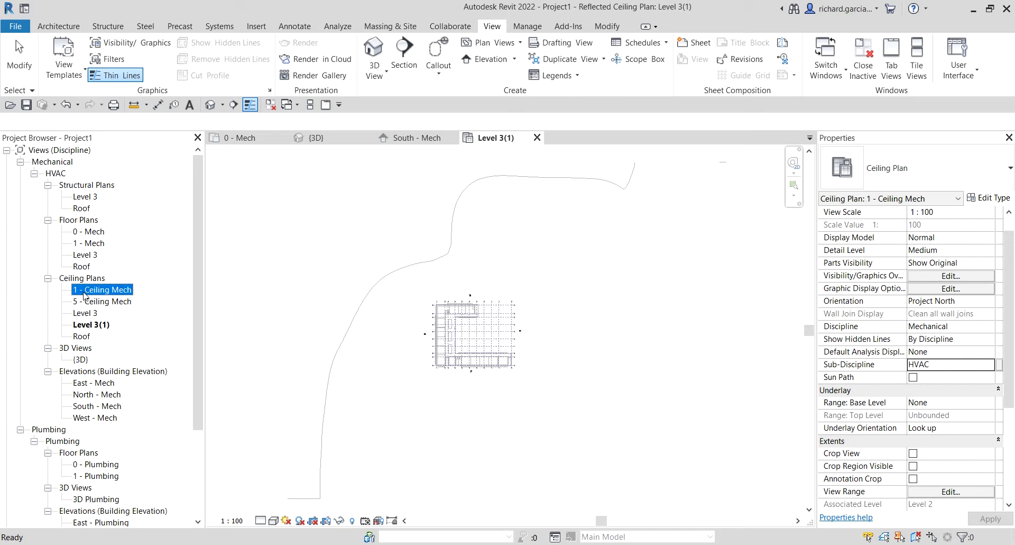
click(85, 293)
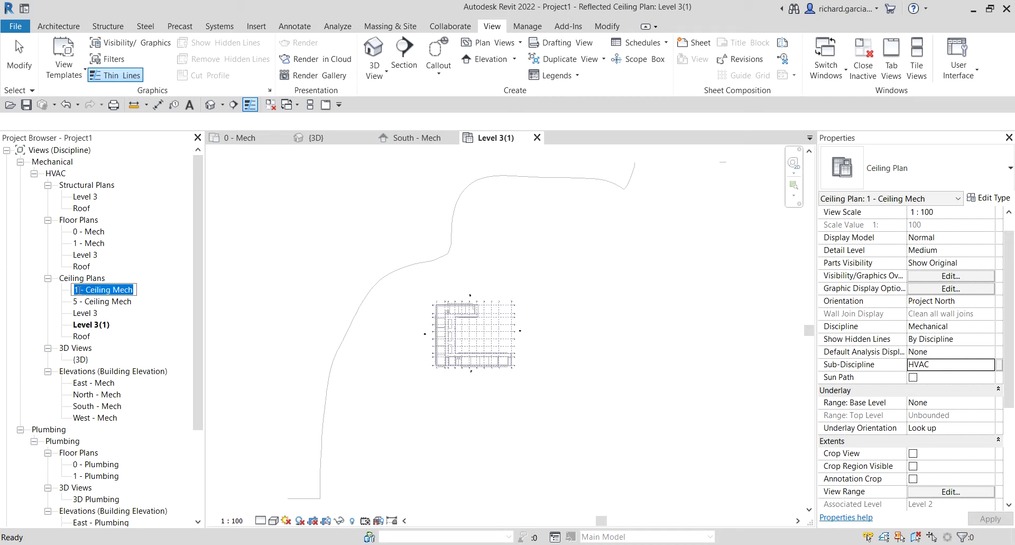
double_click(76, 290)
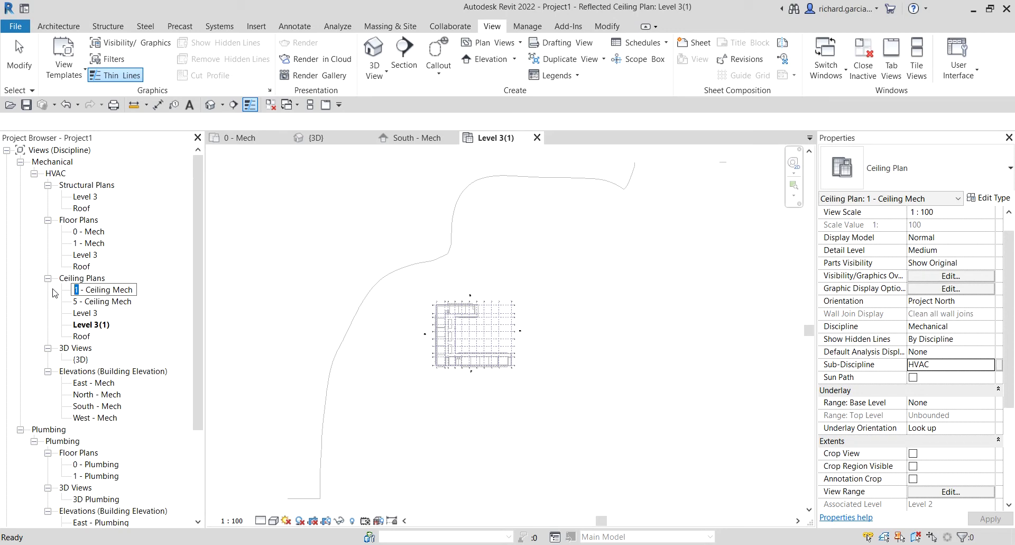
text(2)
Rename the 5 - Ceiling Mech ceiling plan as 1 - Ceiling Mech.
click(86, 302)
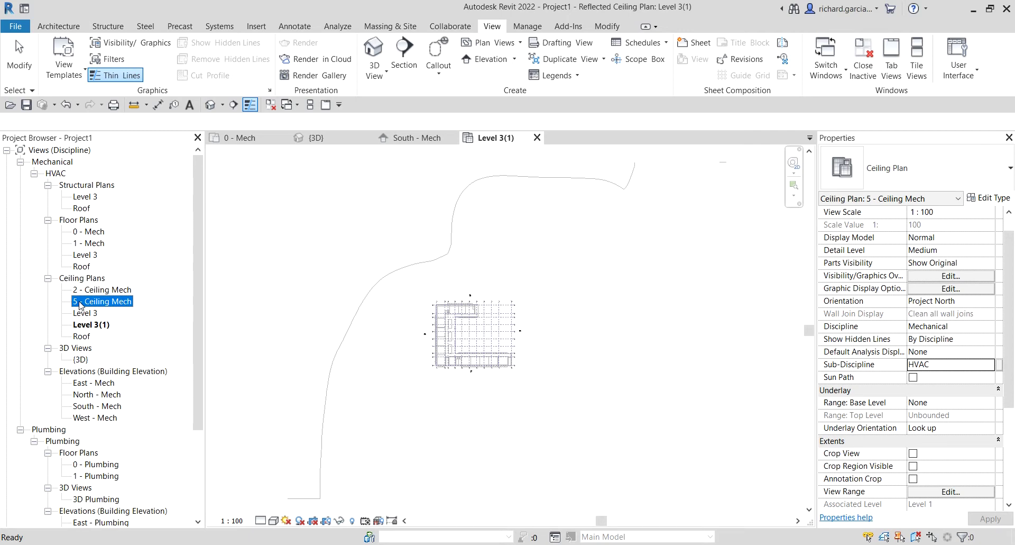
click(79, 304)
click(77, 300)
text(1)
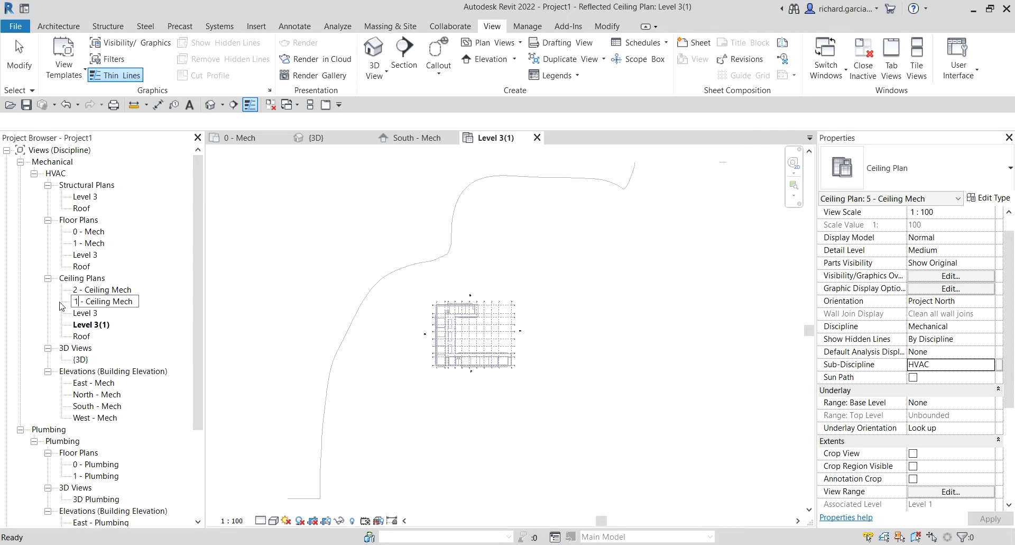
key(Return)
click(88, 315)
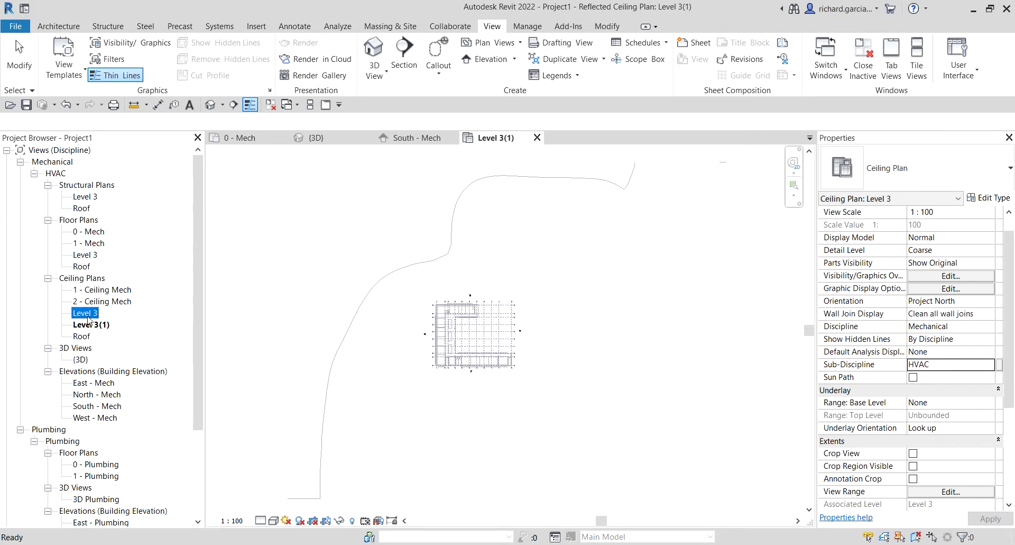
click(92, 325)
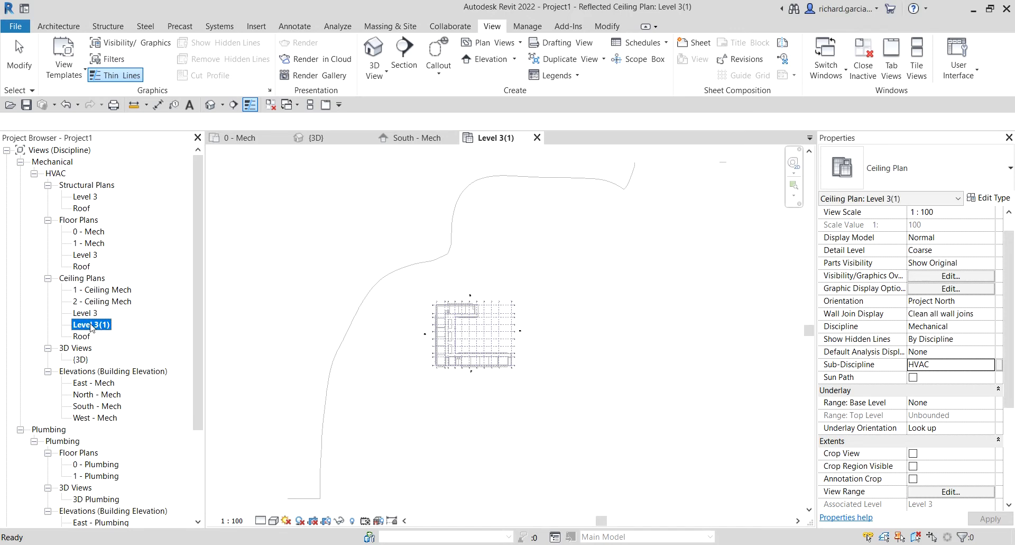
click(91, 325)
drag(98, 321, 108, 323)
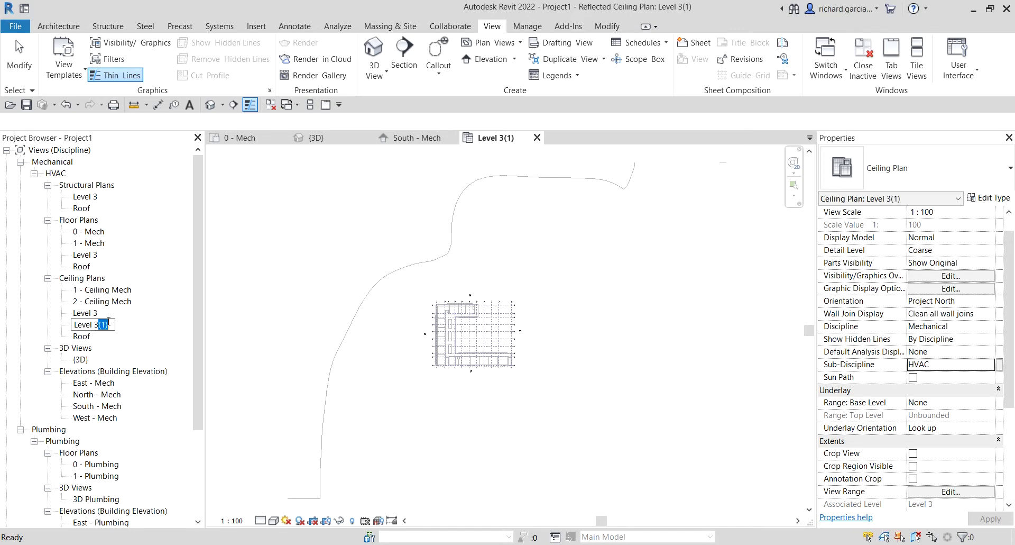
Reuse the 2 - Ceiling Mech name to rename the Level 3(1) ceiling plan as 3 - Ceiling Mech.
click(114, 303)
click(114, 303)
key(ctrl+c)
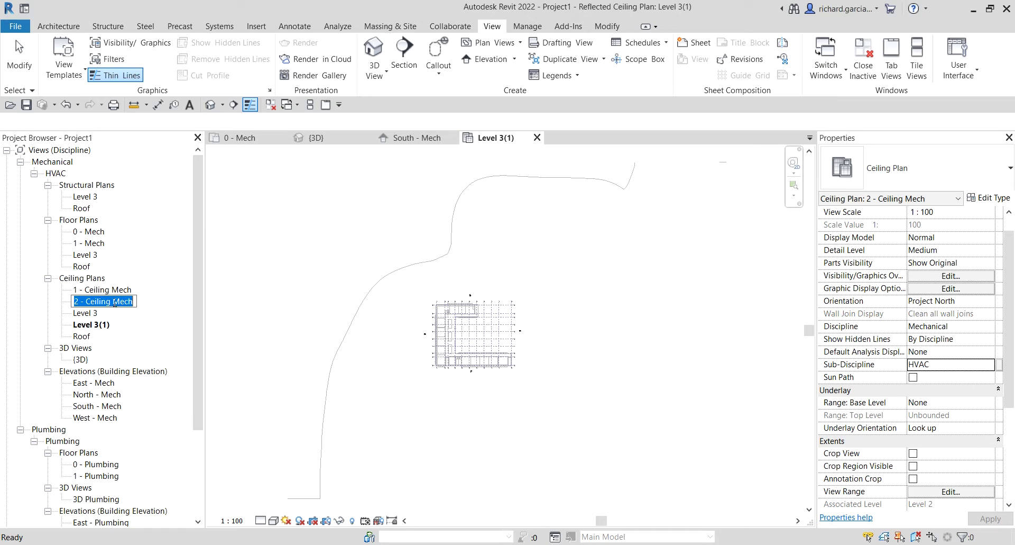
click(96, 326)
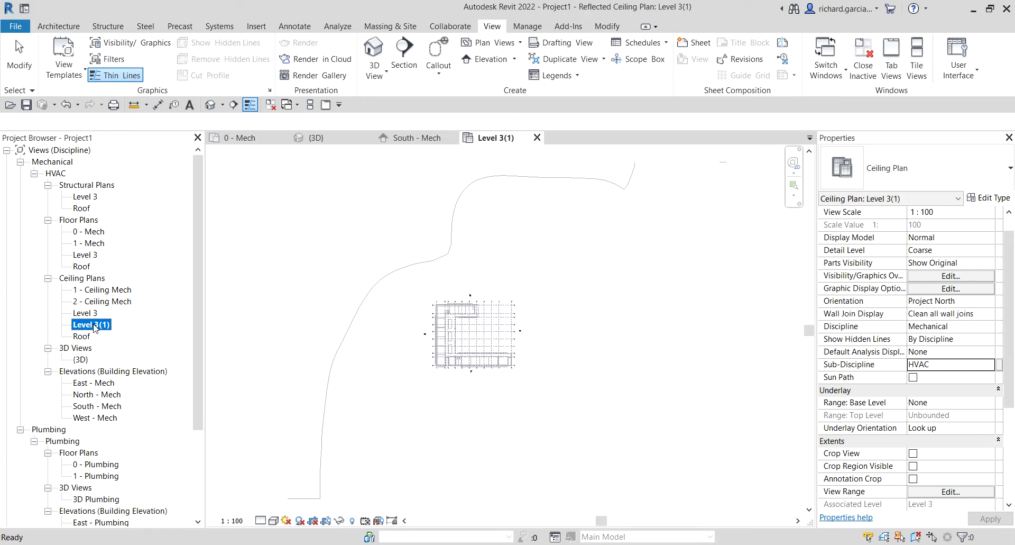
click(96, 325)
key(ctrl+v)
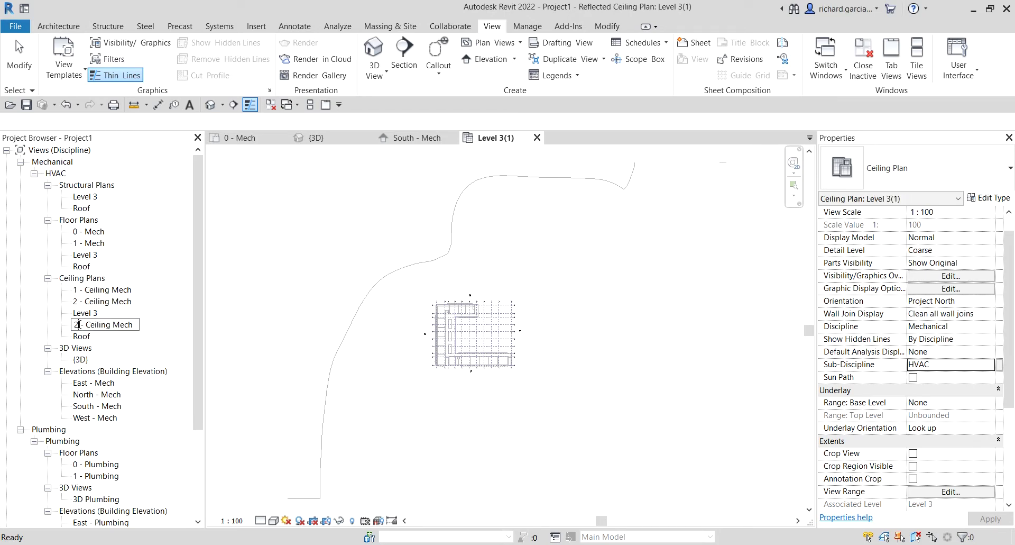
text(3)
click(89, 314)
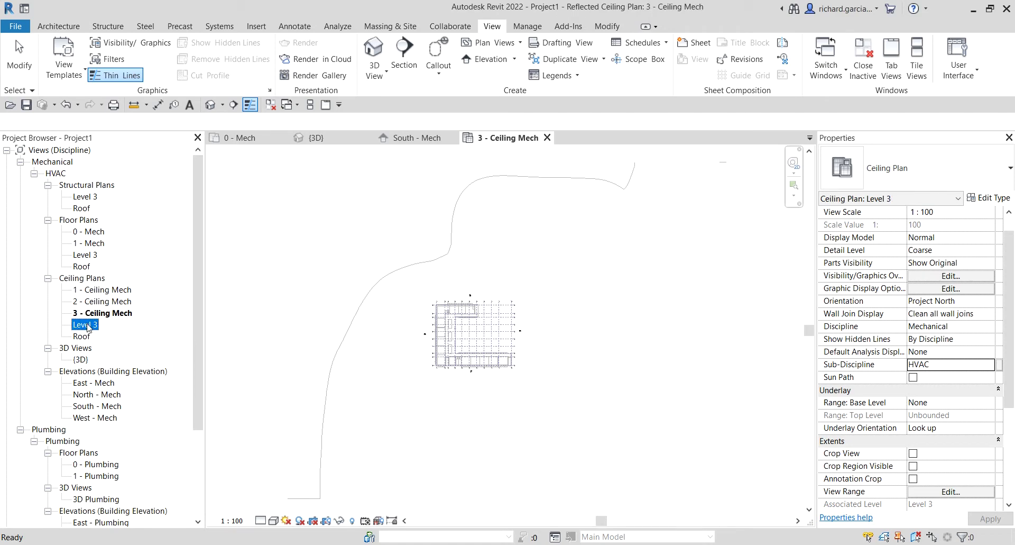
Reuse the copied name to rename the Level 3 ceiling plan as 4 - Ceiling Mech, together with its level and corresponding views.
click(87, 325)
key(ctrl+v)
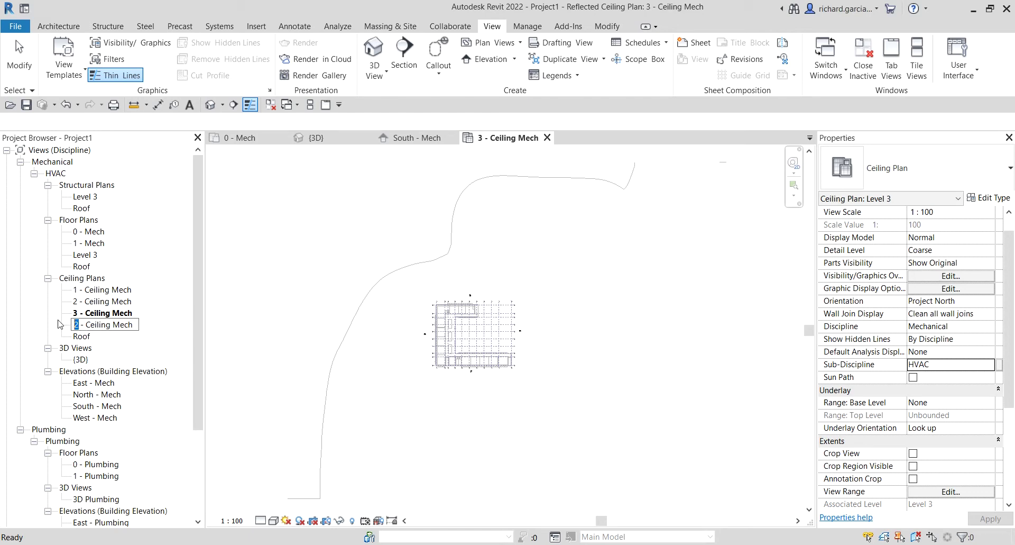
key(BackSpace)
text(4)
key(Return)
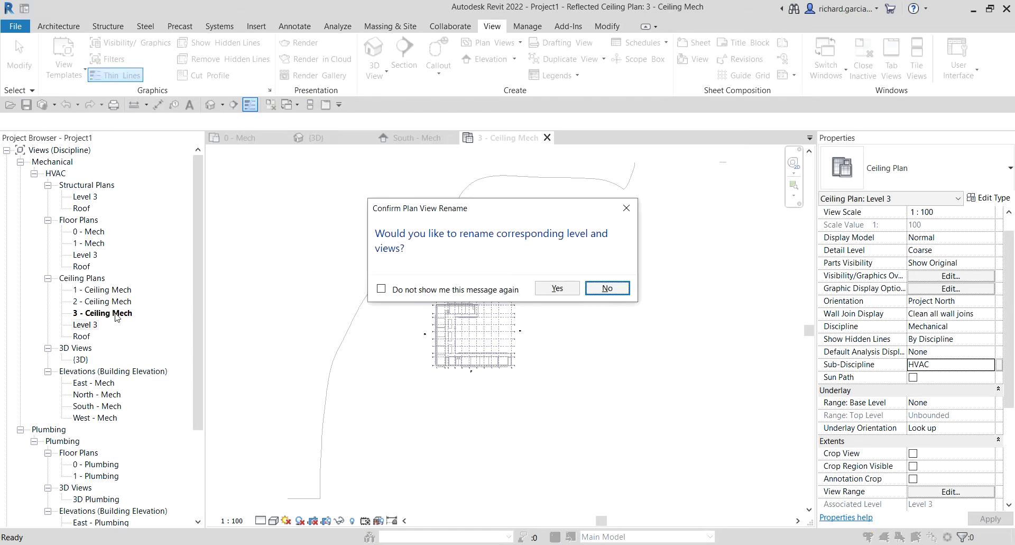
click(543, 293)
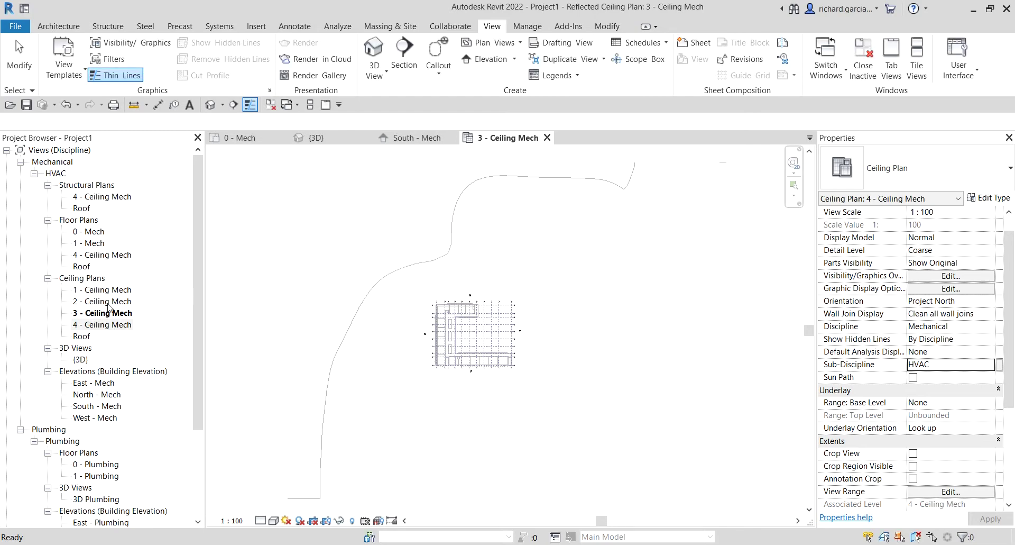
In the South - Mech elevation, rename the 4 - Ceiling Mech level as 3 - Ceiling Mech, together with its corresponding views.
double_click(108, 406)
scroll(458, 335, down, 3)
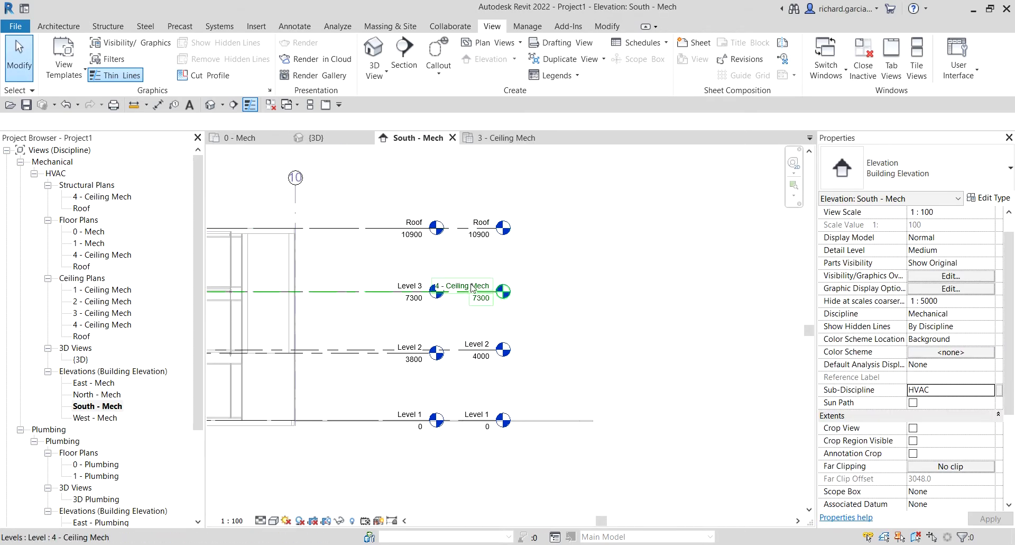
scroll(587, 272, up, 2)
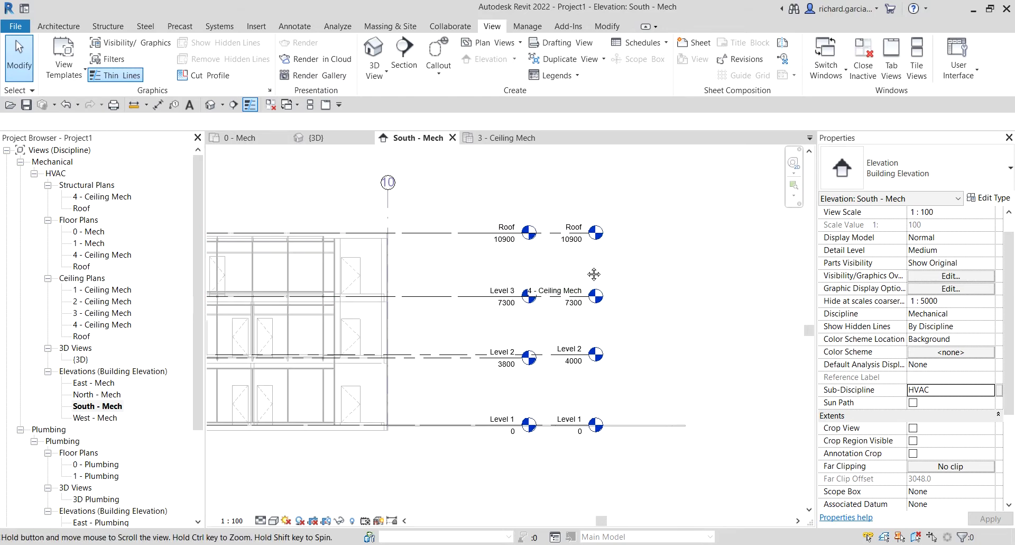
scroll(566, 302, up, 2)
scroll(533, 283, up, 2)
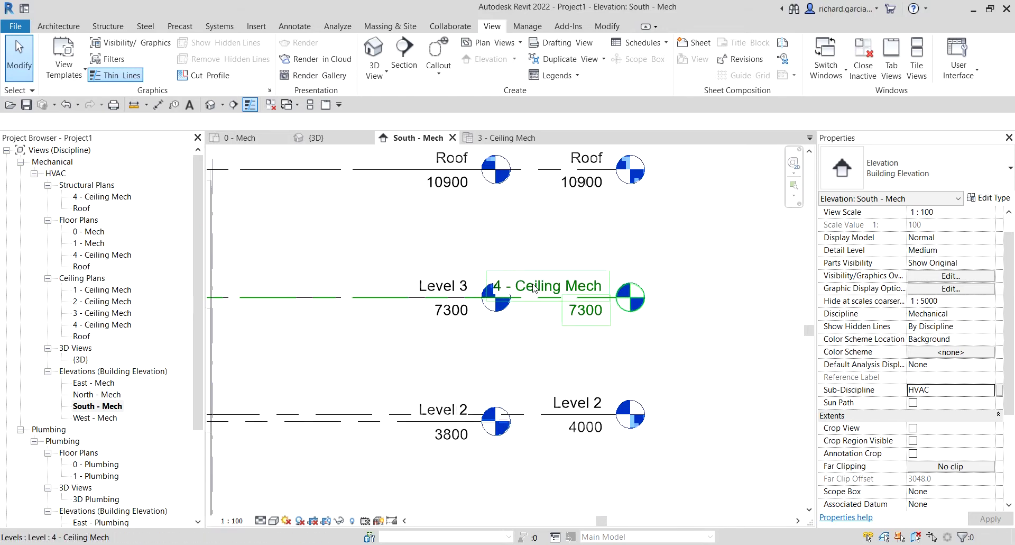
click(497, 291)
click(497, 292)
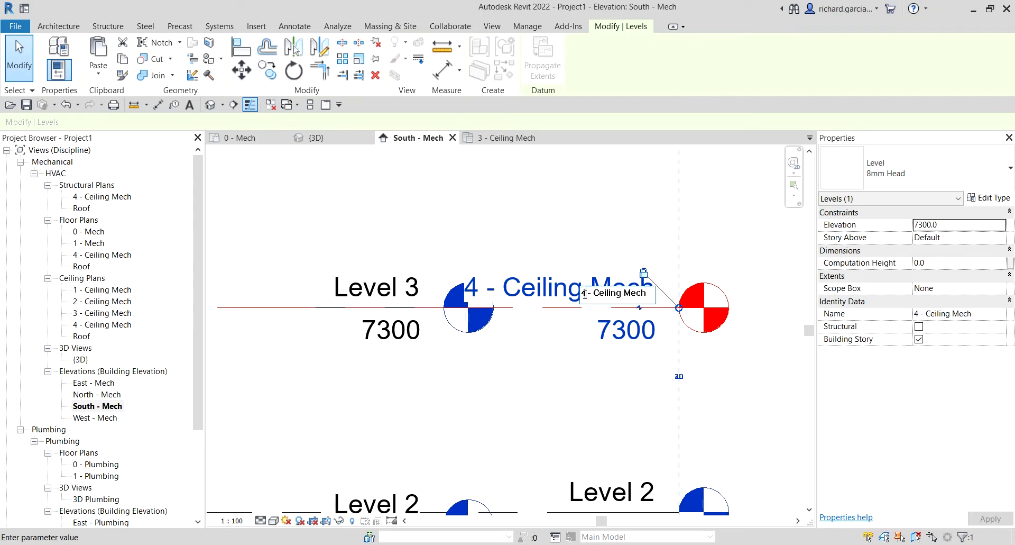
text(3)
key(Return)
click(542, 286)
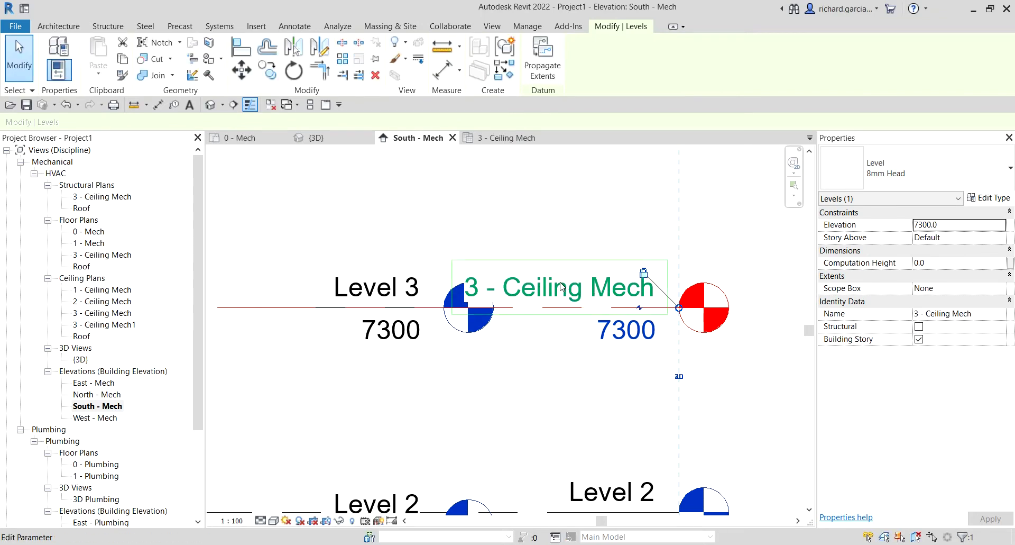
Rename the 3 - Ceiling Mech ceiling plan as 4 - Ceiling Mech, together with its level and corresponding views.
click(117, 316)
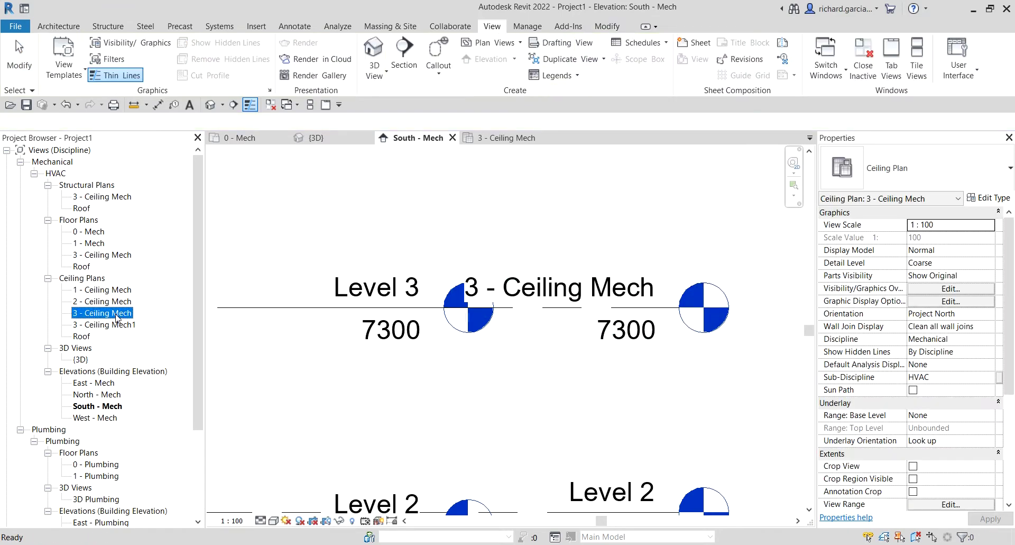
click(117, 316)
key(Home)
key(Delete)
text(4)
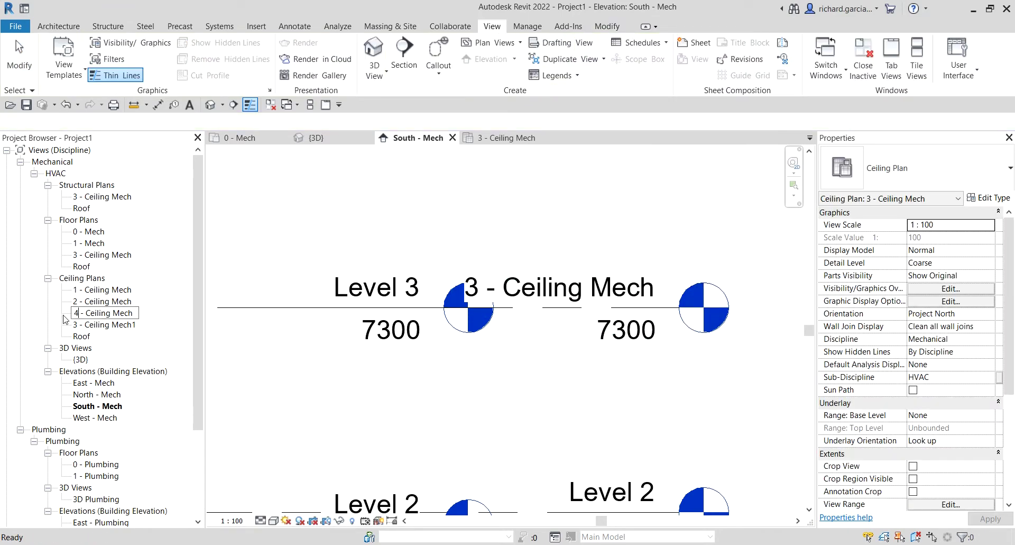
key(Return)
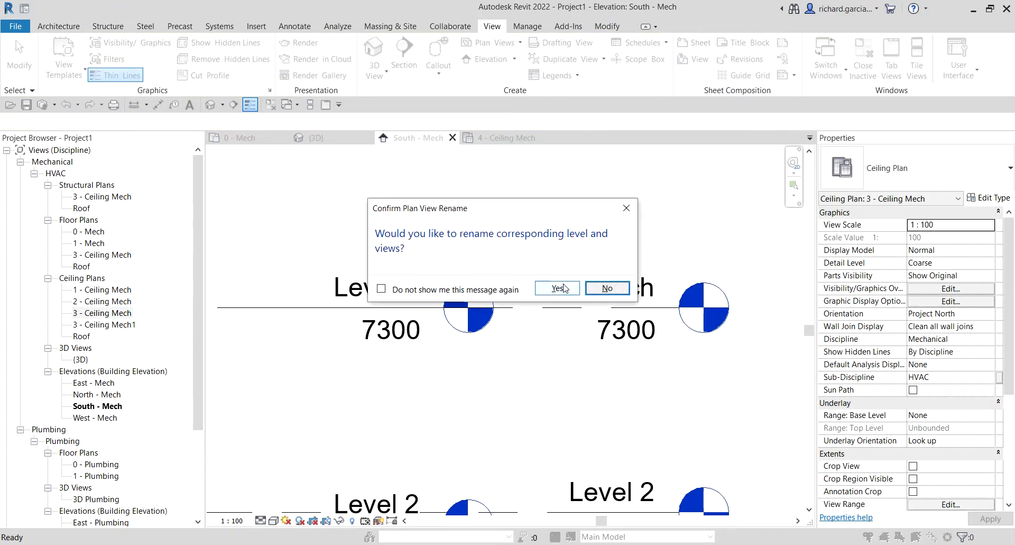
click(608, 289)
scroll(458, 284, down, 2)
scroll(458, 284, down, 1)
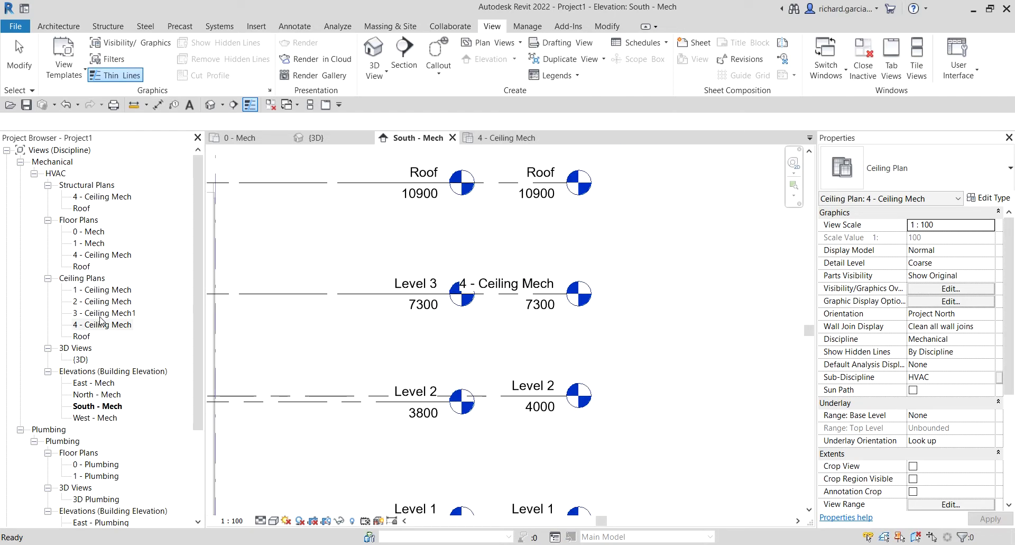
Delete the 4 - Ceiling Mech ceiling plan, and rename the 4 - Ceiling Mech level as 3 - Ceiling Mech with its corresponding views.
right_click(102, 324)
click(151, 206)
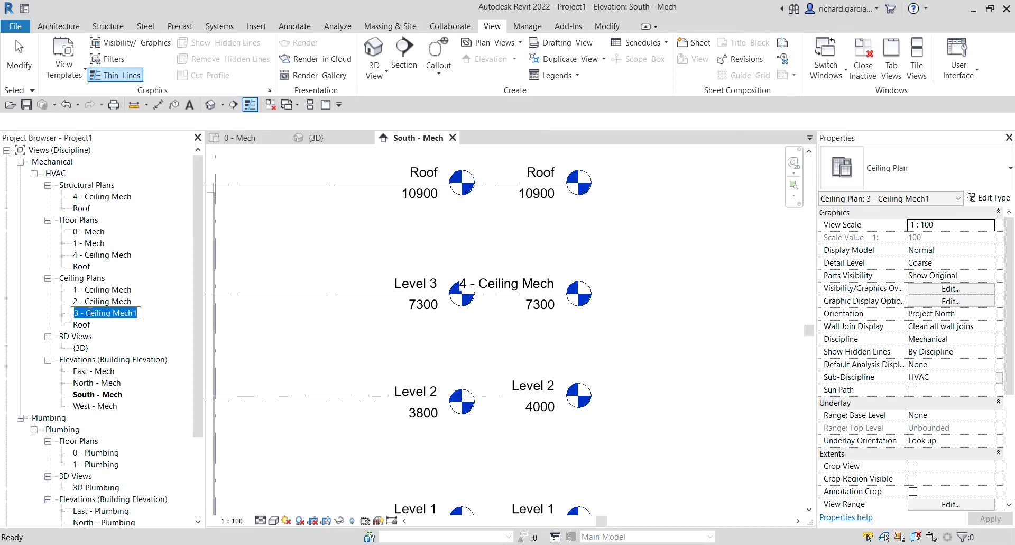
click(478, 289)
click(477, 289)
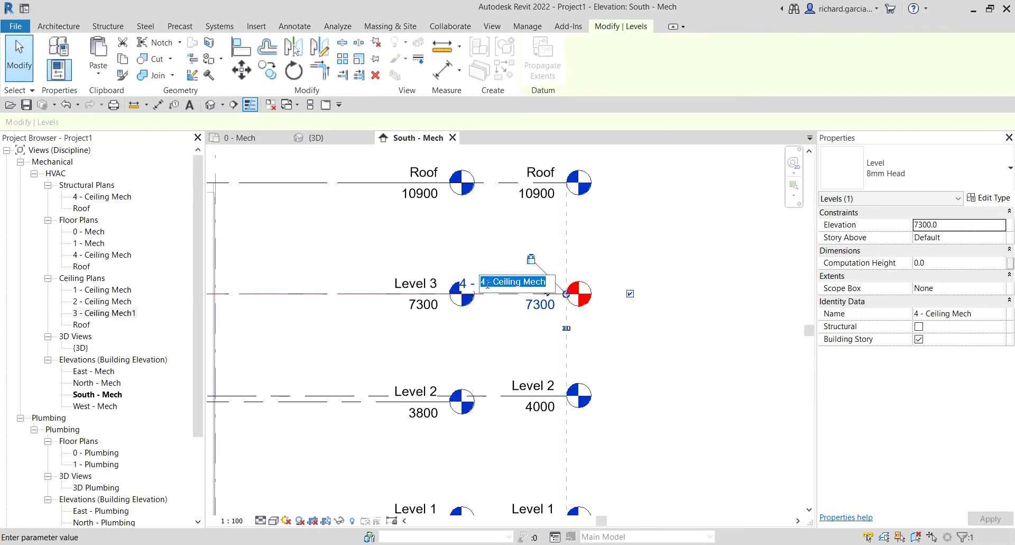
key(Home)
key(Delete)
text(3)
key(Return)
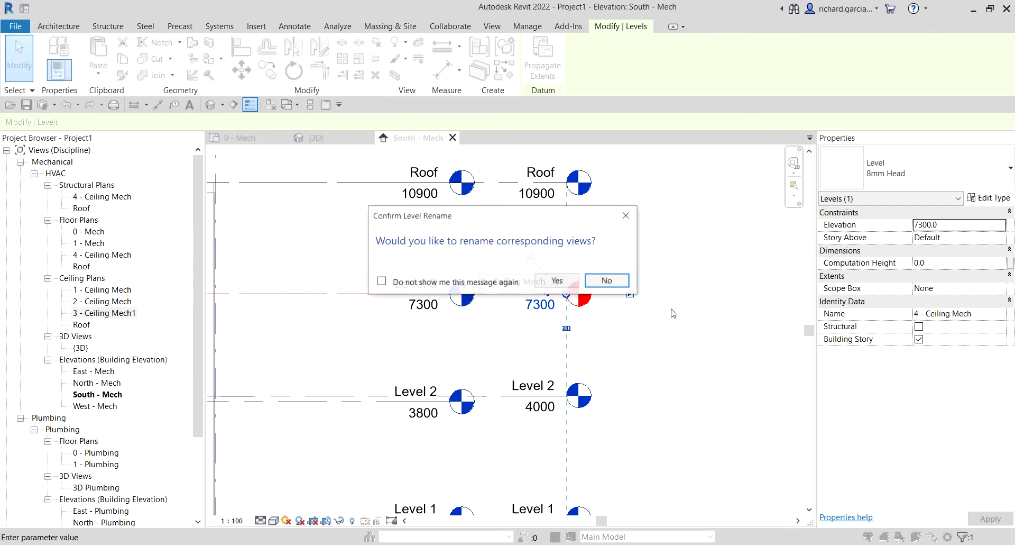
click(564, 279)
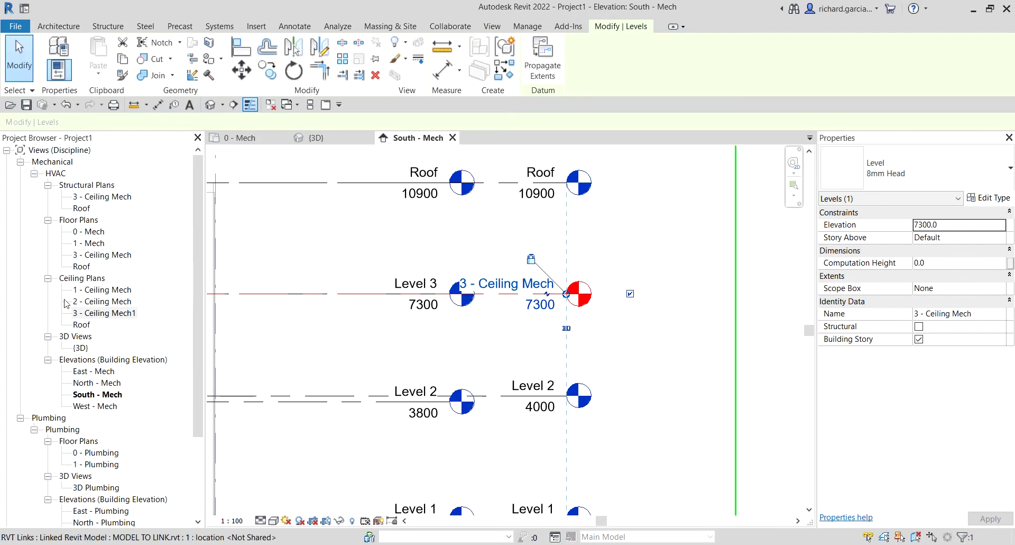
Rename the 3 - Ceiling Mech1 ceiling plan as 3 - Ceiling Mech.
click(103, 313)
double_click(111, 313)
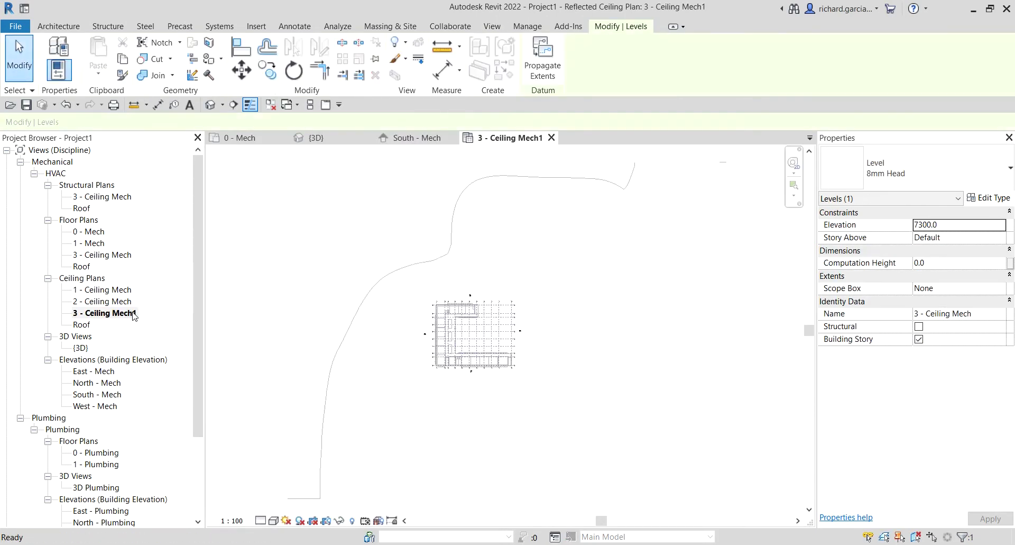
click(133, 314)
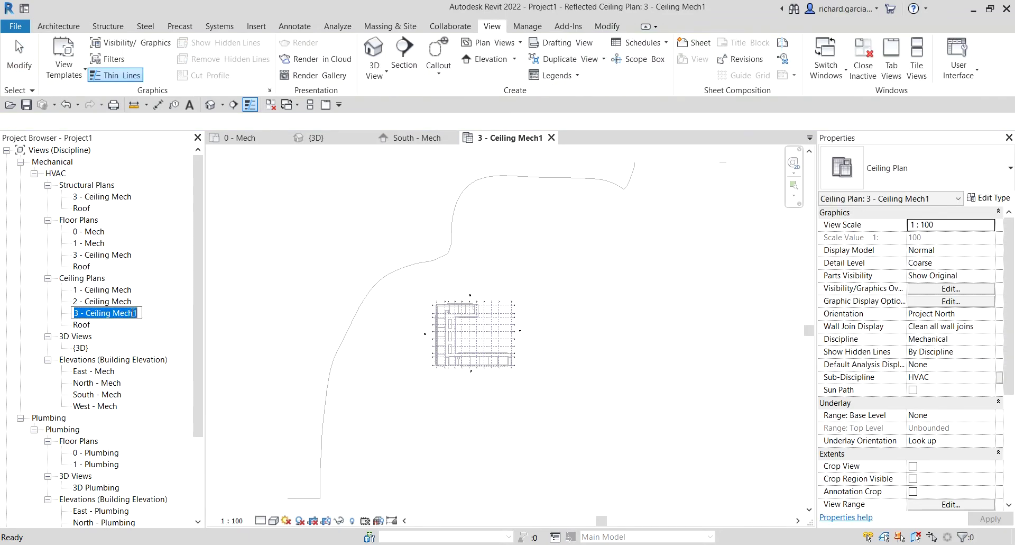
key(BackSpace)
key(Return)
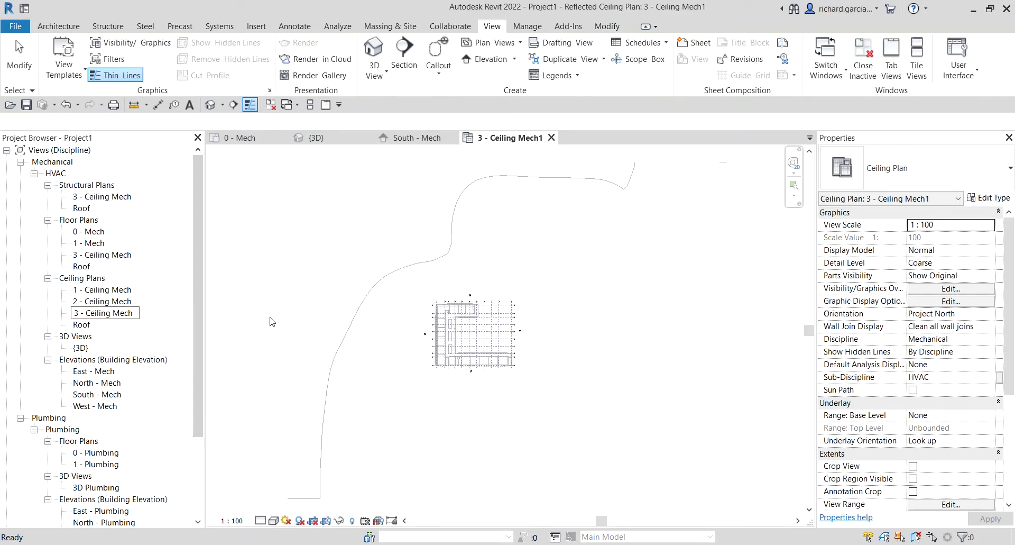
In the South - Mech elevation, extend the project's aligned level lines outward so their heads and names clear the linked model's level heads.
double_click(101, 395)
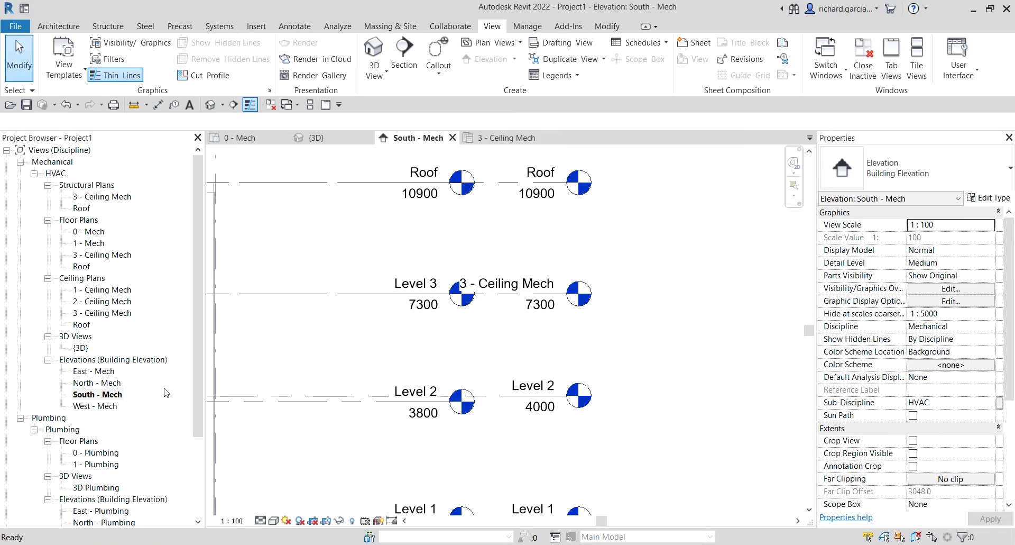
click(574, 300)
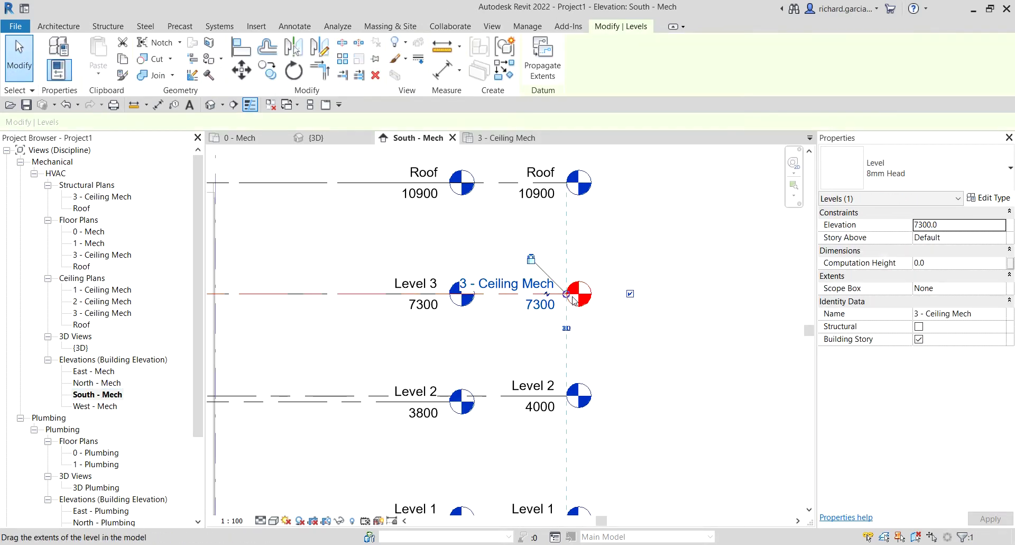
drag(569, 299, 647, 294)
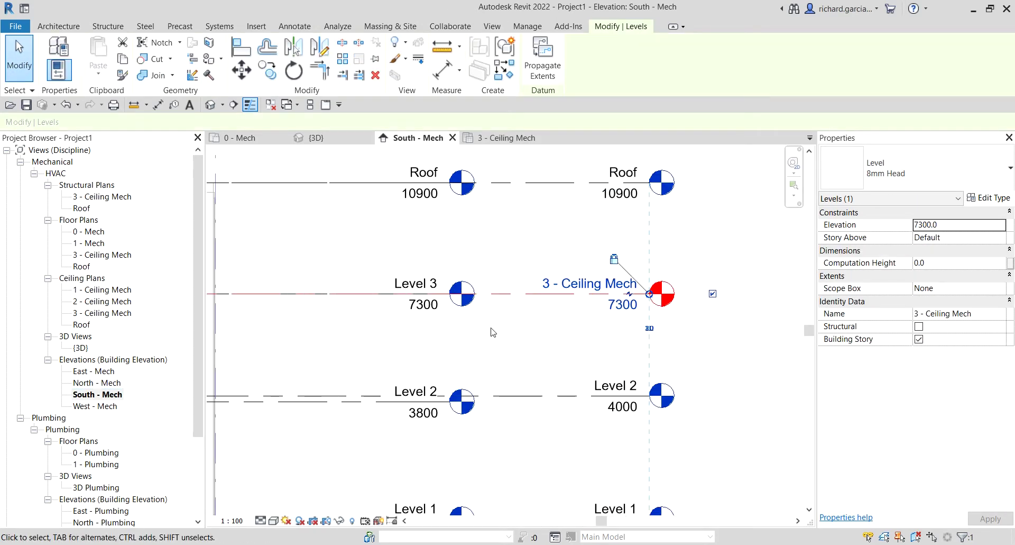
scroll(494, 331, down, 2)
click(682, 360)
middle_drag(671, 392, 593, 371)
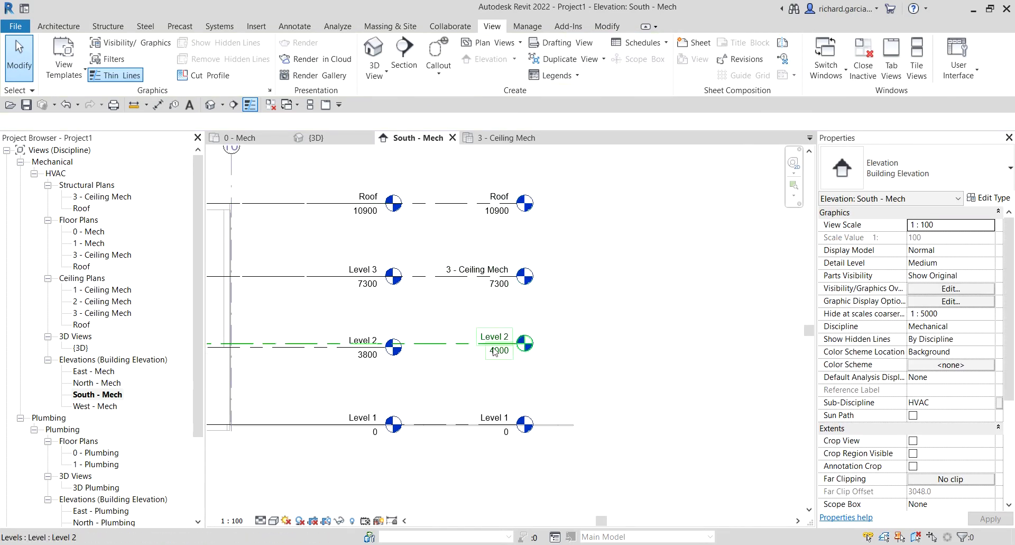
middle_drag(540, 330, 628, 370)
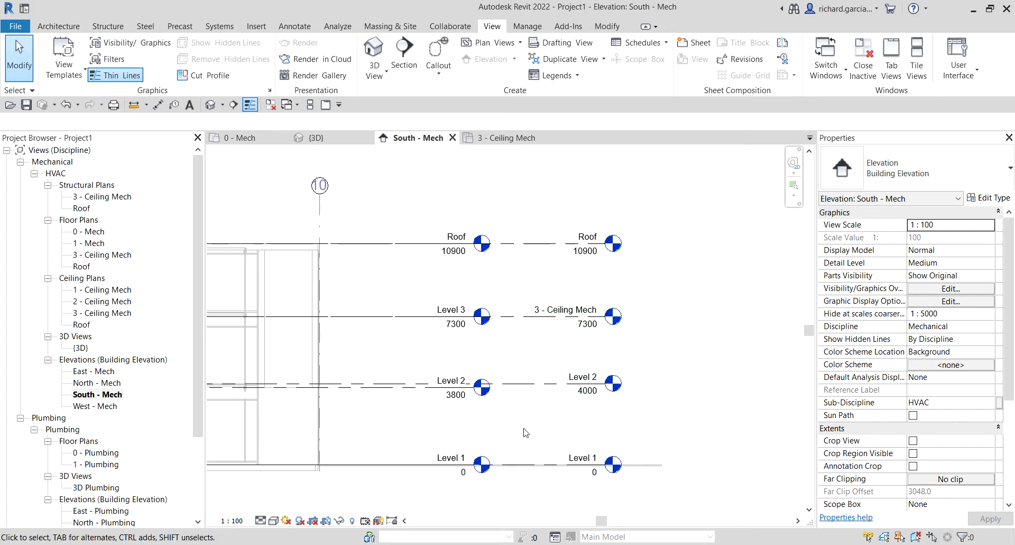
Examine which levels a new reflected ceiling plan offers with Do not duplicate existing views off and on, without creating a view.
click(512, 43)
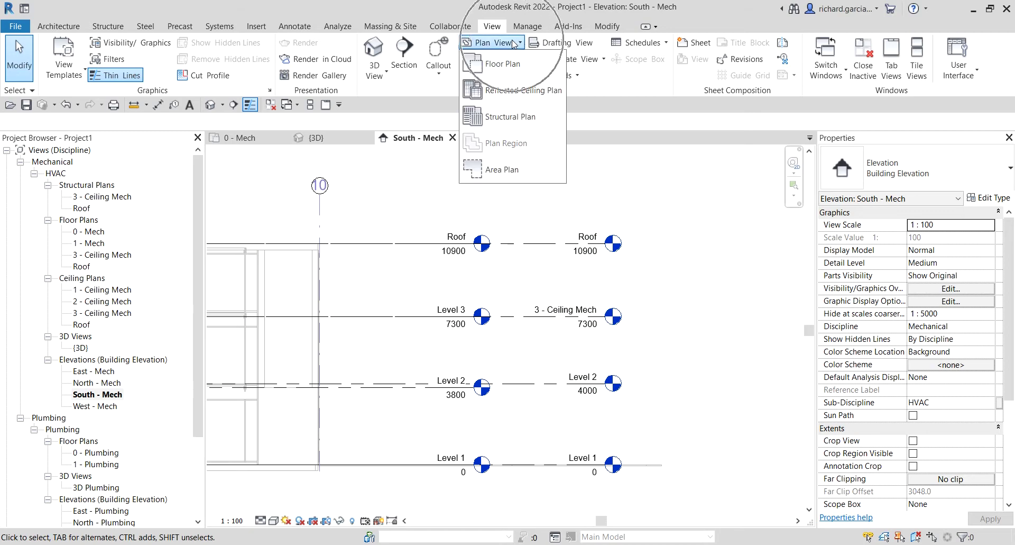
click(502, 91)
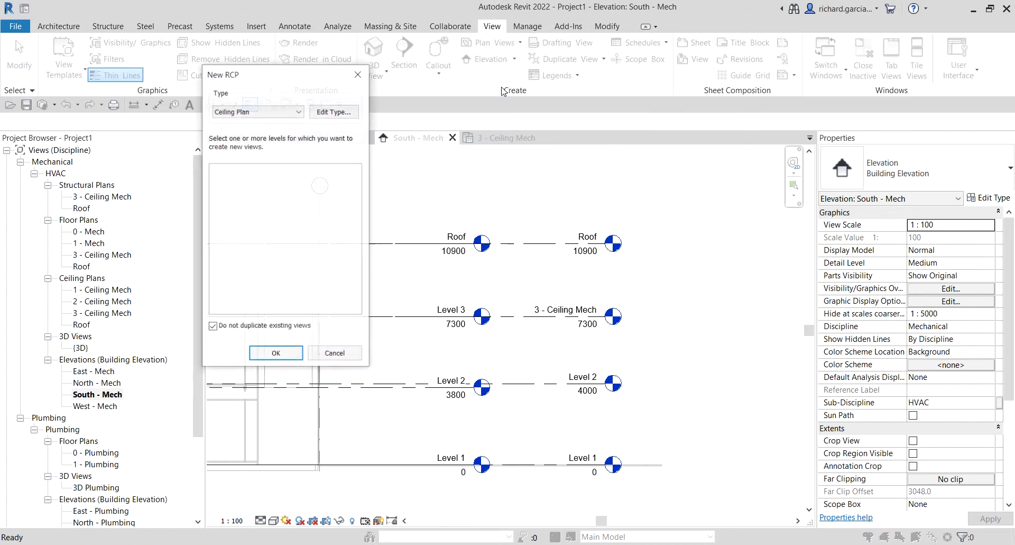
click(212, 326)
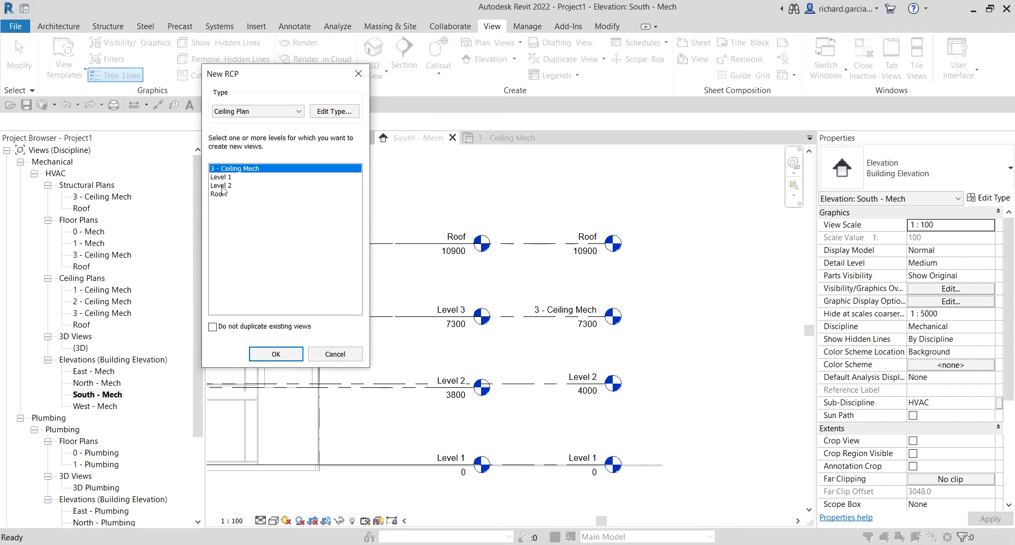
click(213, 327)
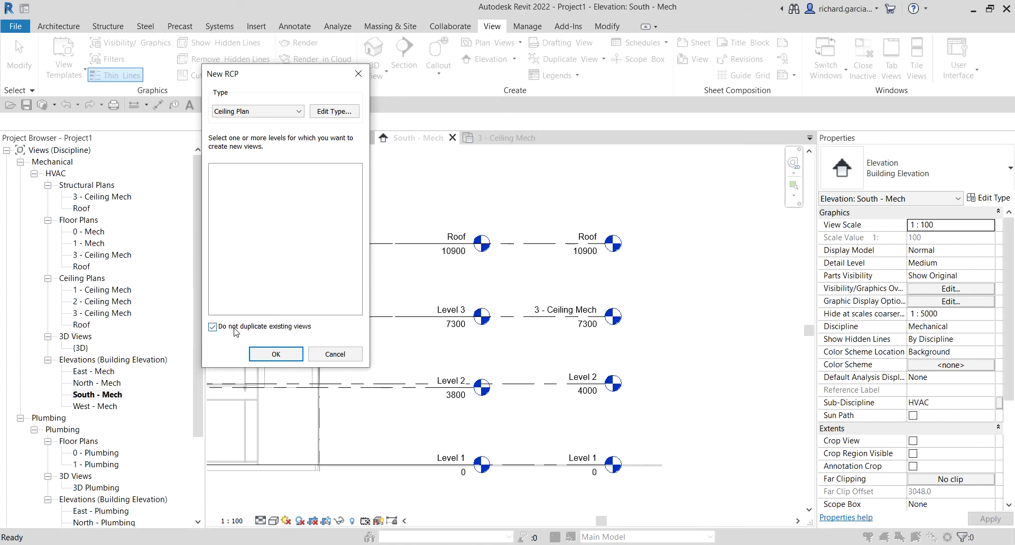
click(245, 168)
click(212, 326)
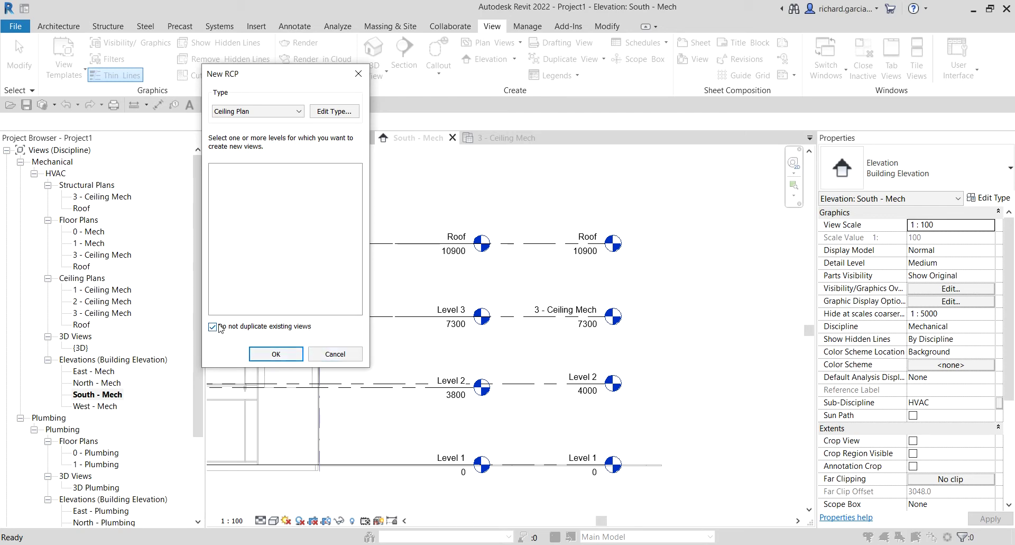
click(336, 354)
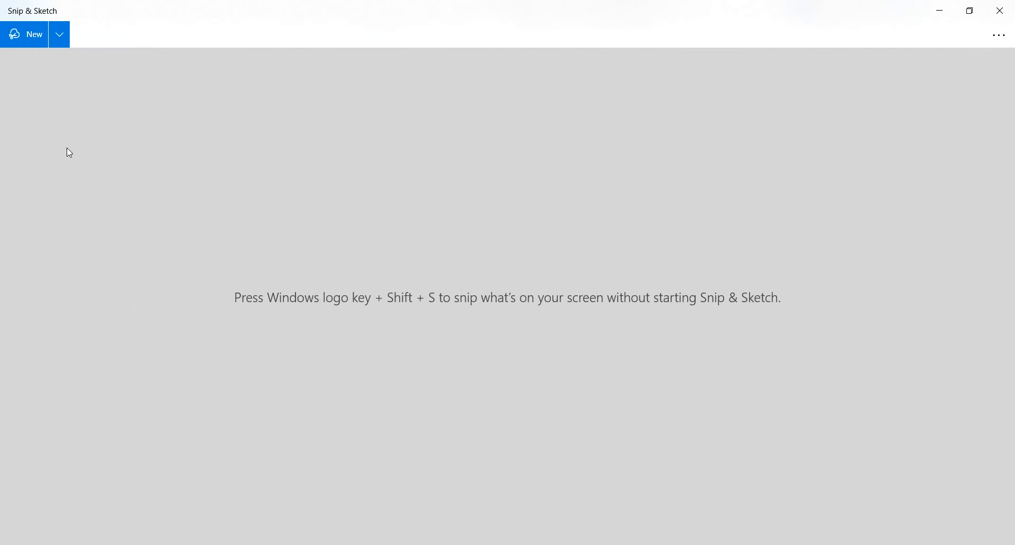
click(20, 35)
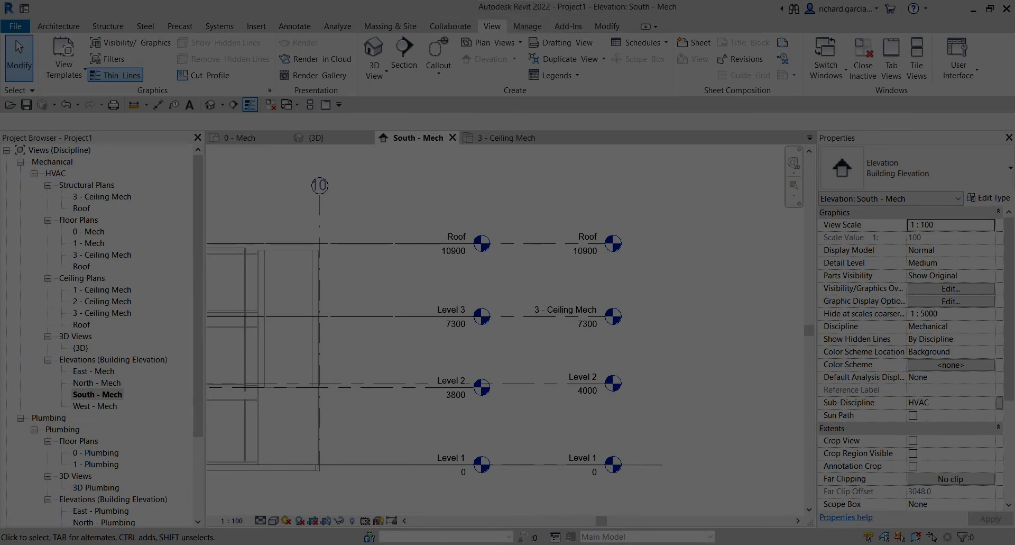
key(Escape)
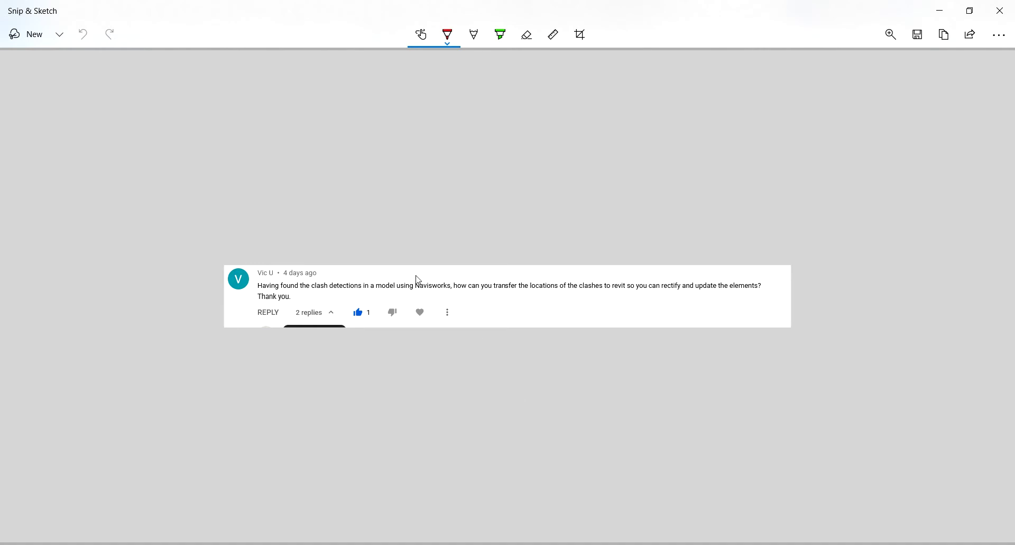
key(ctrl)
drag(106, 254, 281, 227)
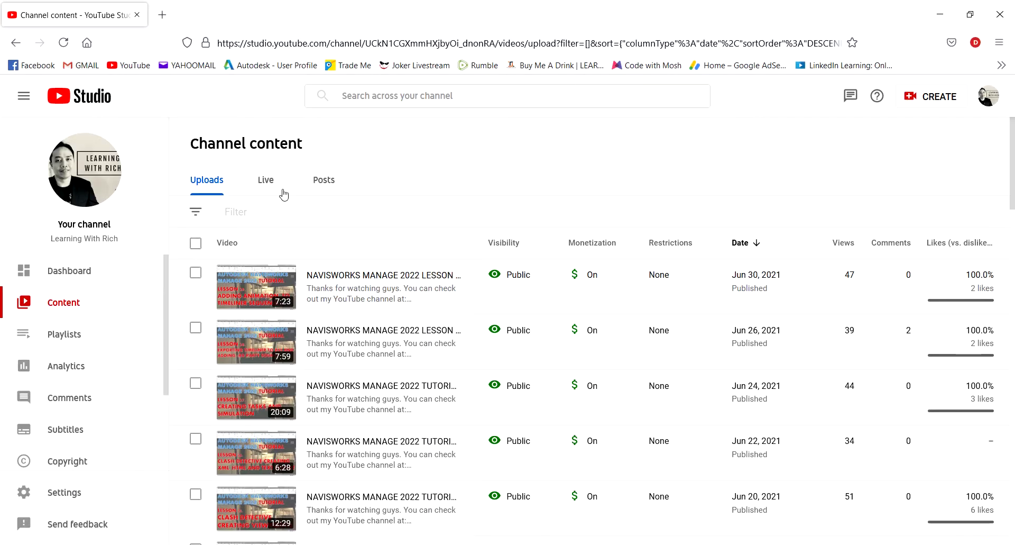
Filter the channel's uploads to videos whose title contains switchback.
click(257, 213)
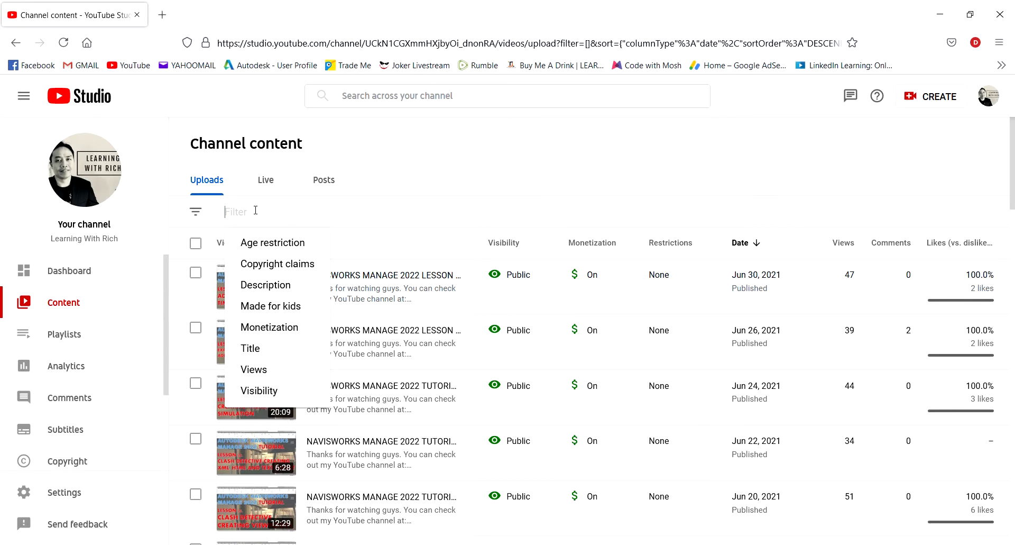
text(swit)
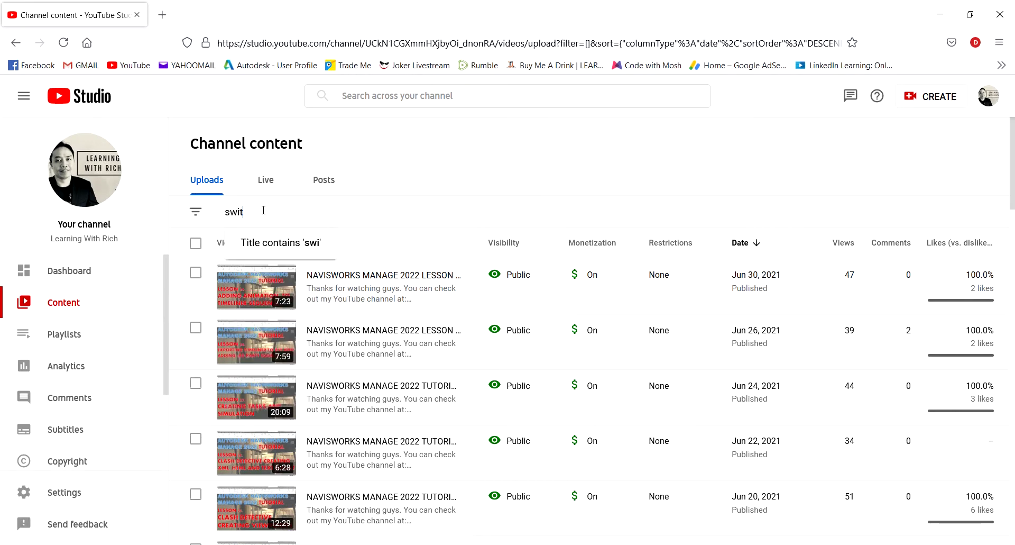
text(chback)
key(Return)
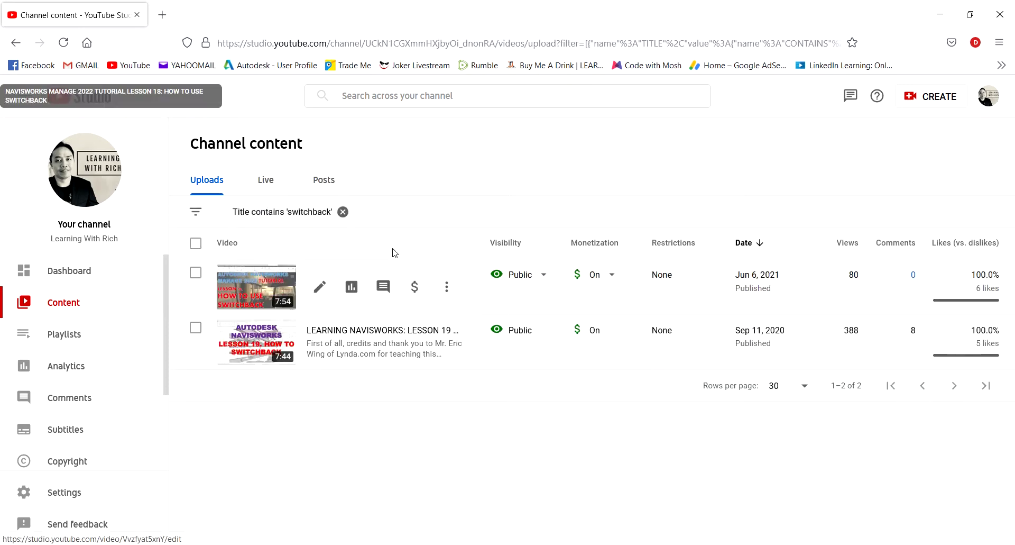
Look up the Navisworks Manage 2022 Lesson 18 How to Use Switchback video's details and watch page, and return to the Revit project.
click(243, 292)
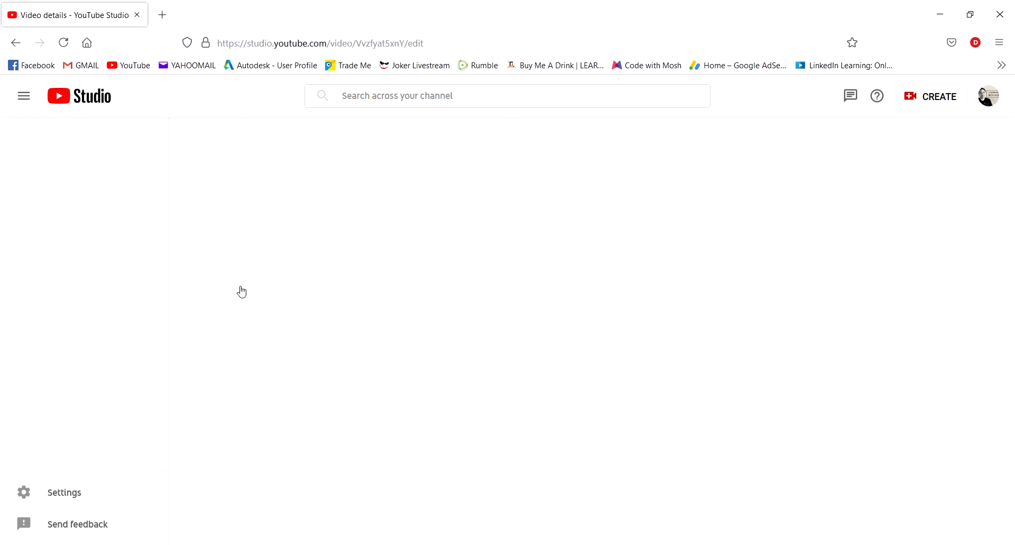
click(116, 205)
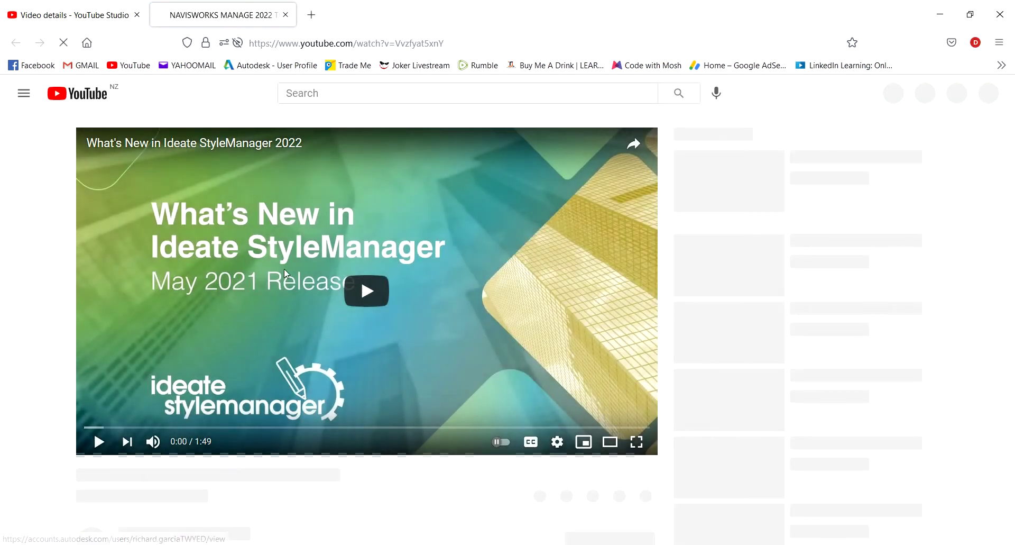
scroll(317, 347, down, 3)
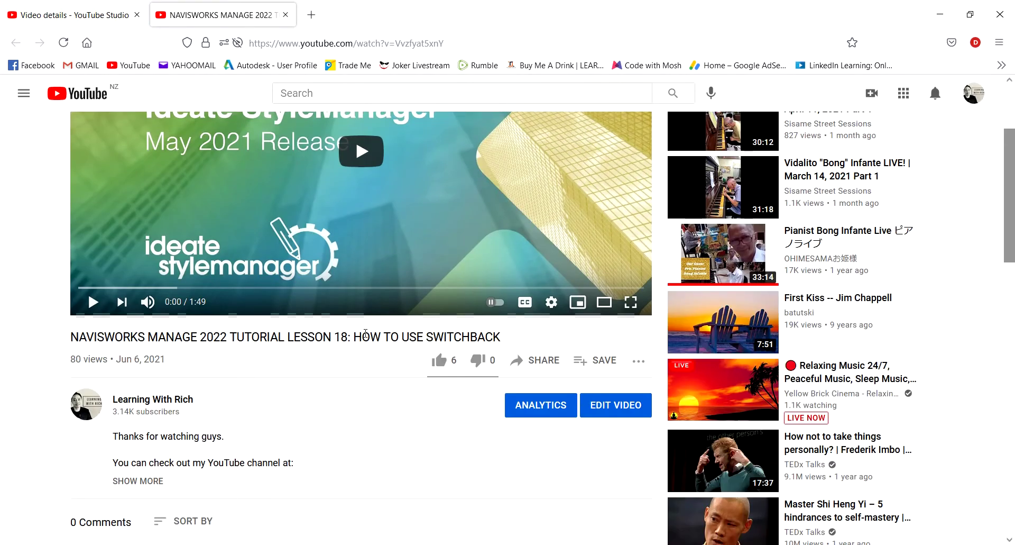
click(286, 15)
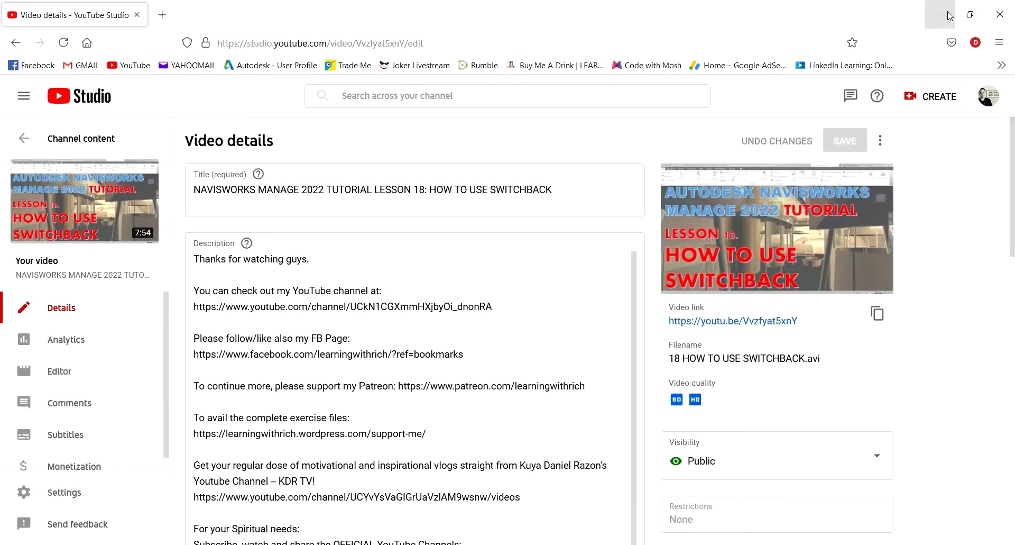
click(1004, 21)
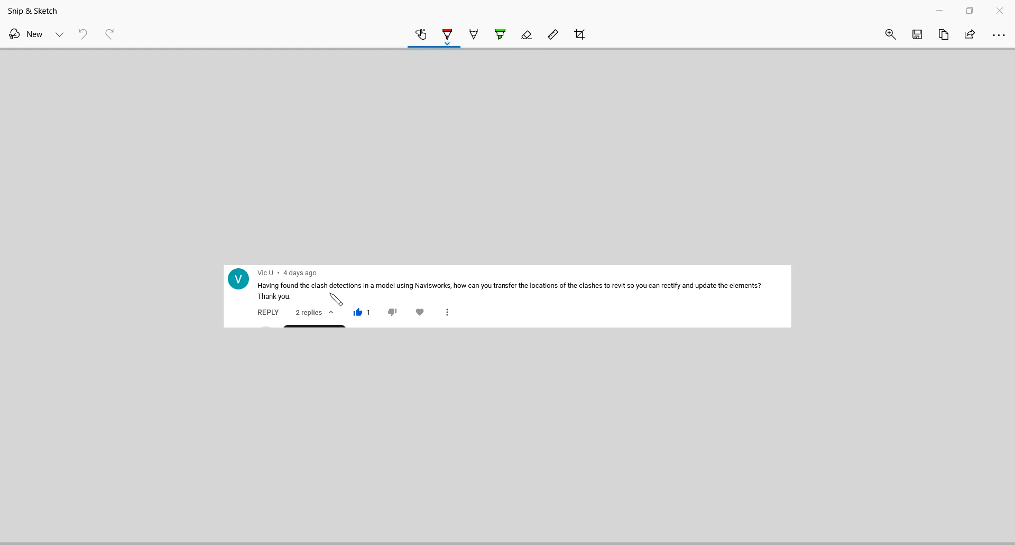
click(944, 13)
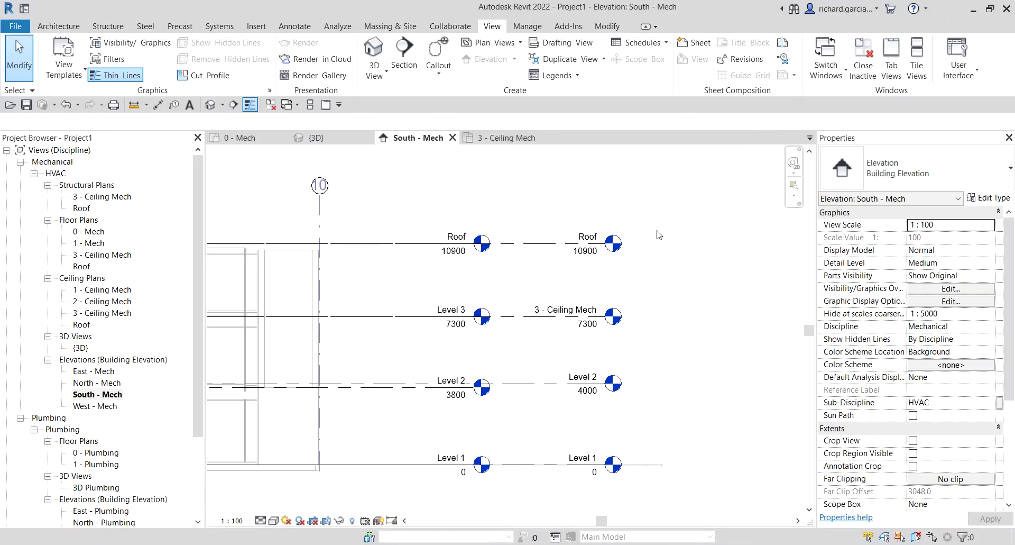
Close the inactive views and switch to the SAMPLE PROJECT's 3D view.
click(269, 89)
click(597, 134)
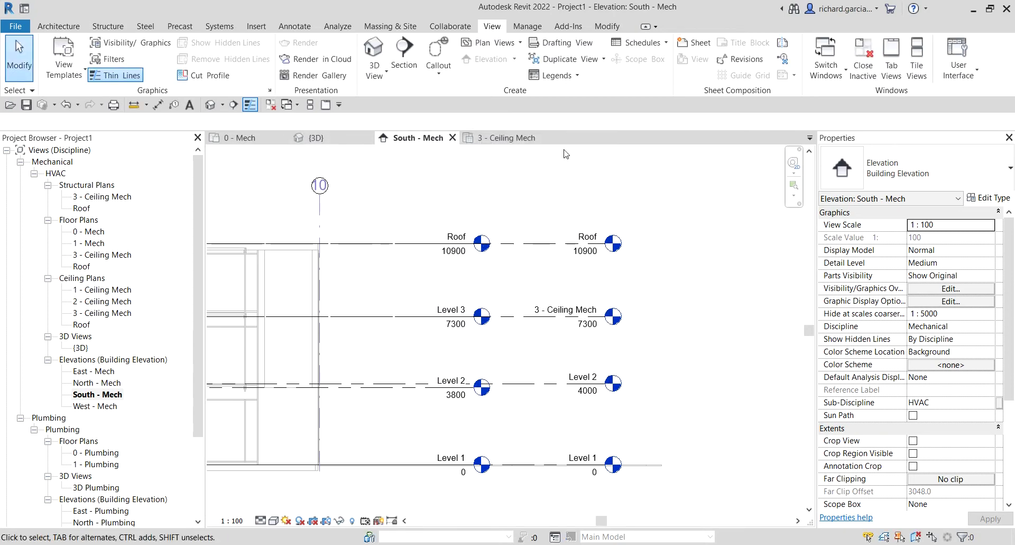
click(271, 105)
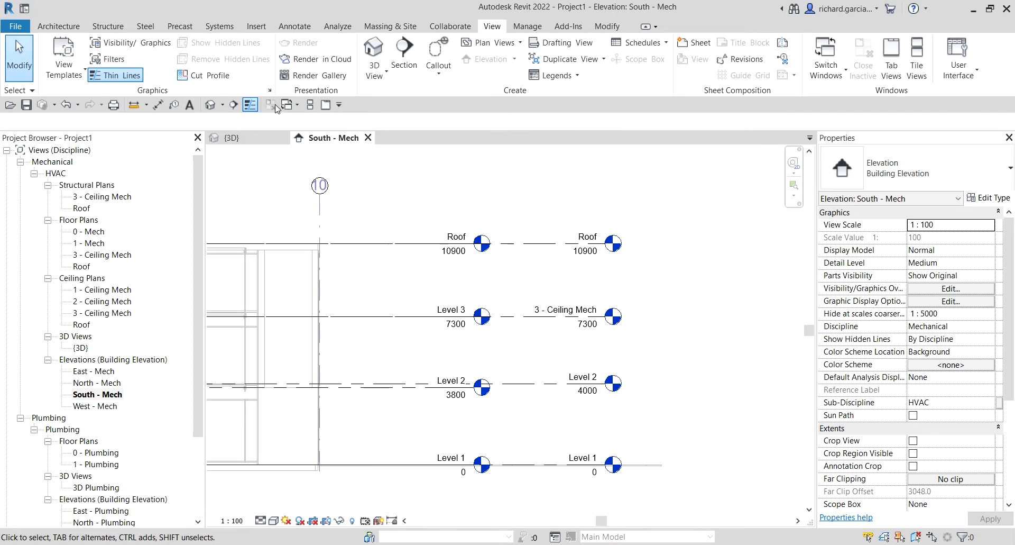
click(258, 144)
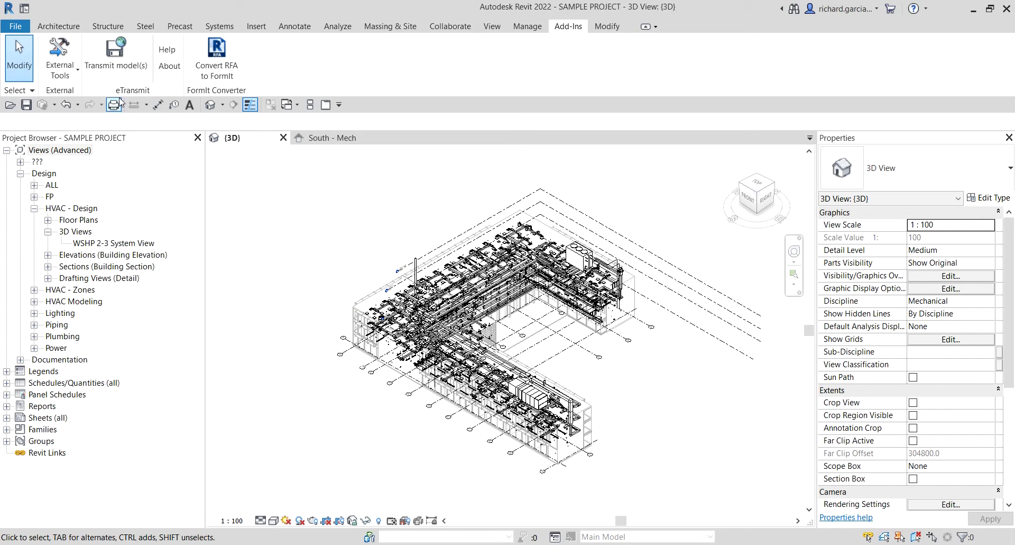
Add the New command to the Quick Access Toolbar and create a new project from the Mechanical Template.
click(339, 105)
click(361, 133)
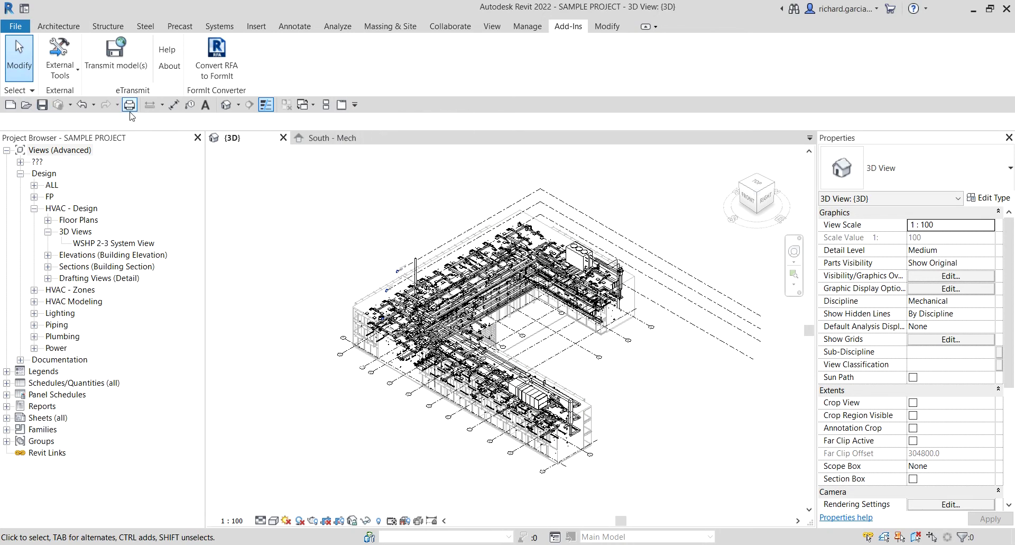
click(10, 104)
click(476, 251)
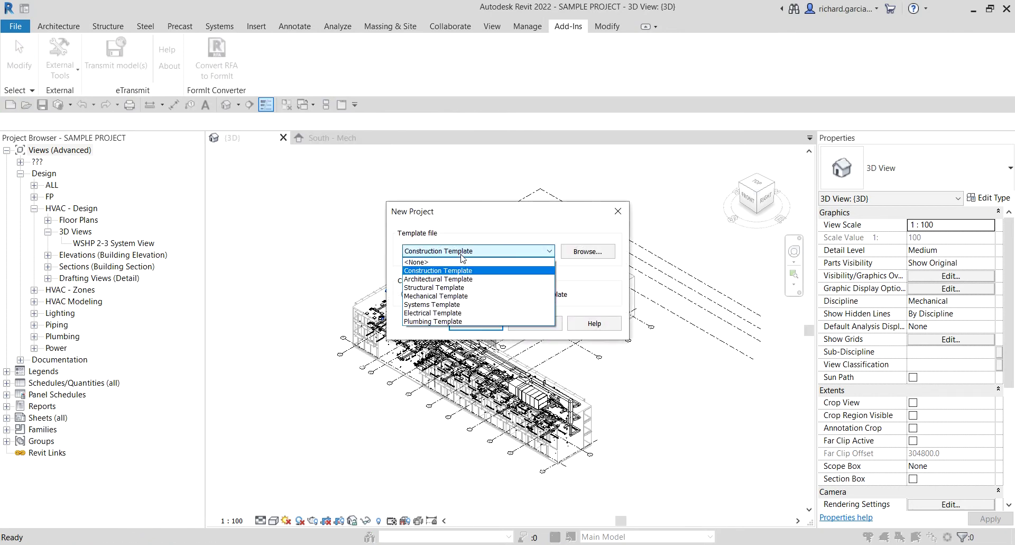
click(445, 296)
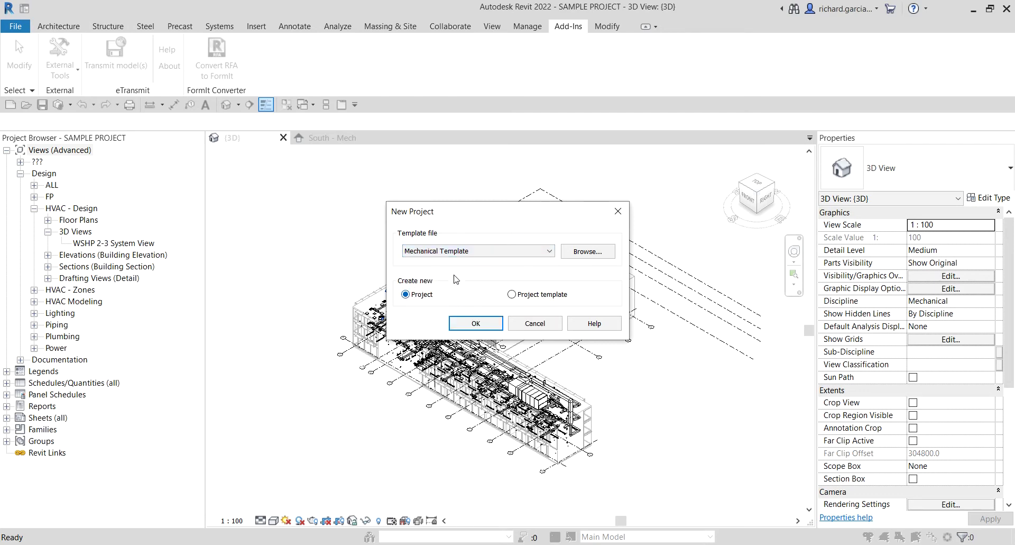
click(474, 322)
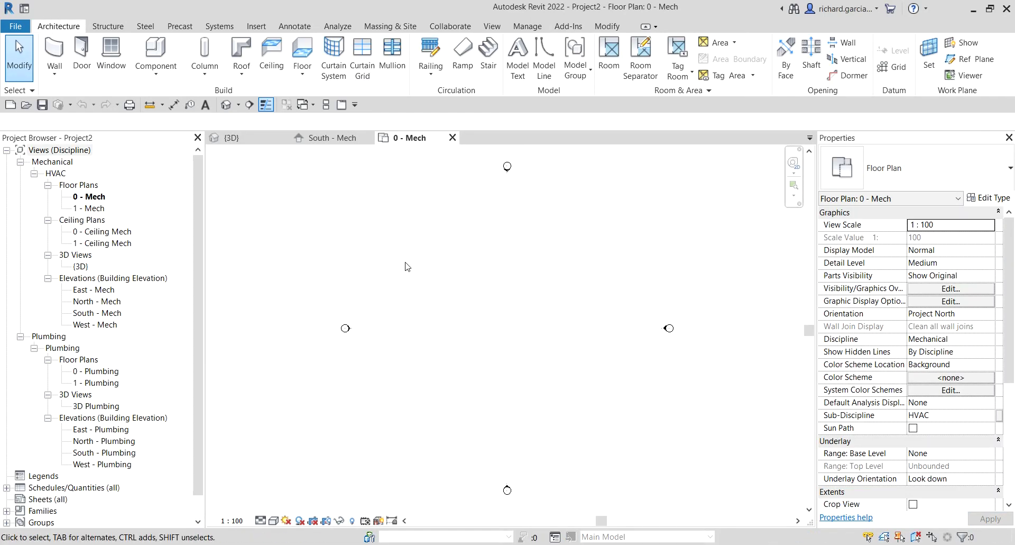
Draw two crossing 300 x 300 rectangular ducts at 2750 mm middle elevation in the 0 - Mech plan, the vertical one about 5600 mm long.
click(115, 27)
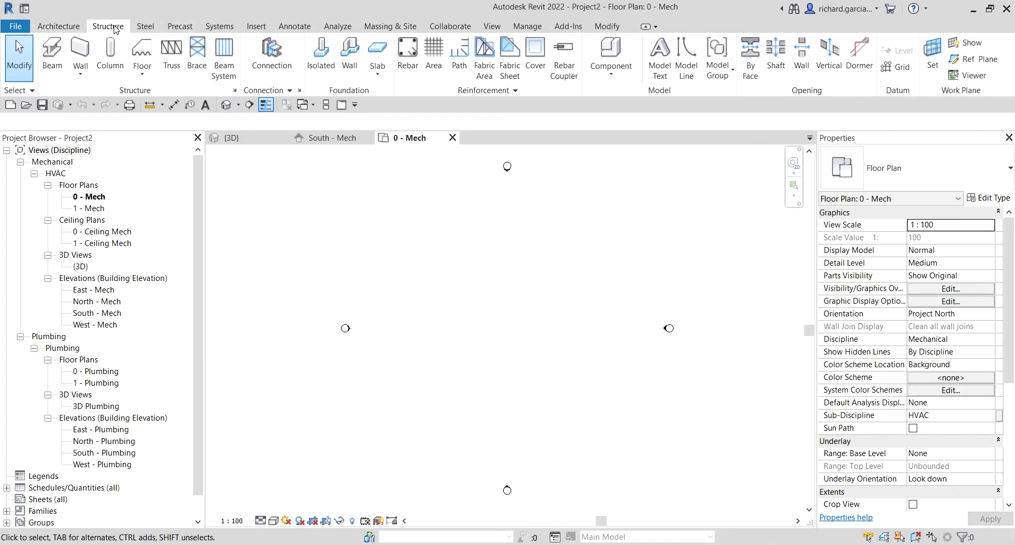
click(217, 27)
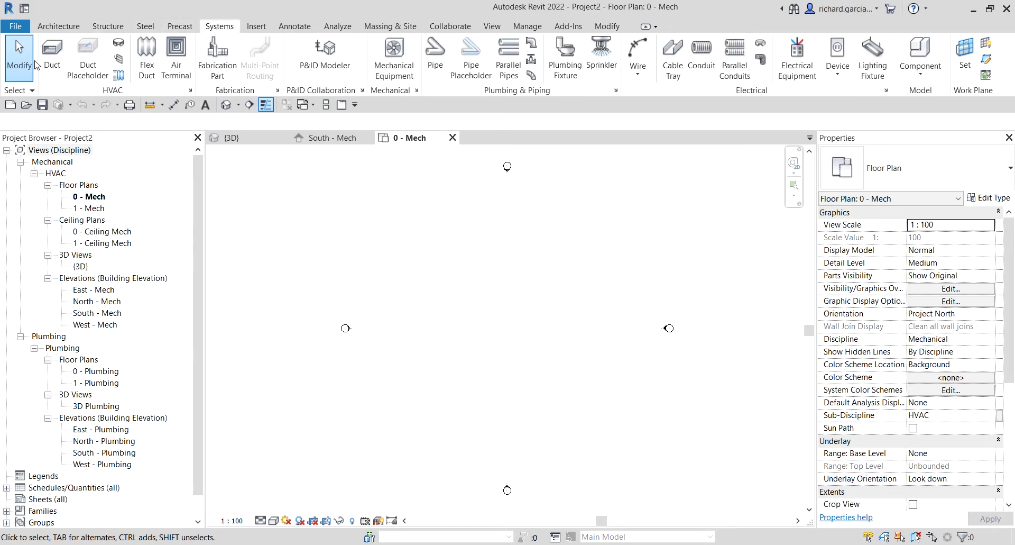
click(52, 53)
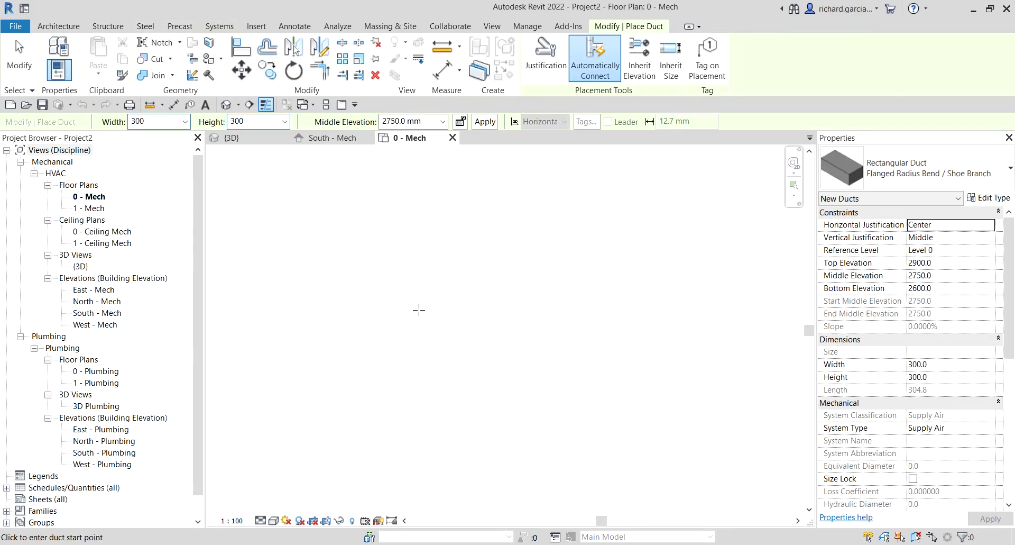
click(419, 310)
click(536, 311)
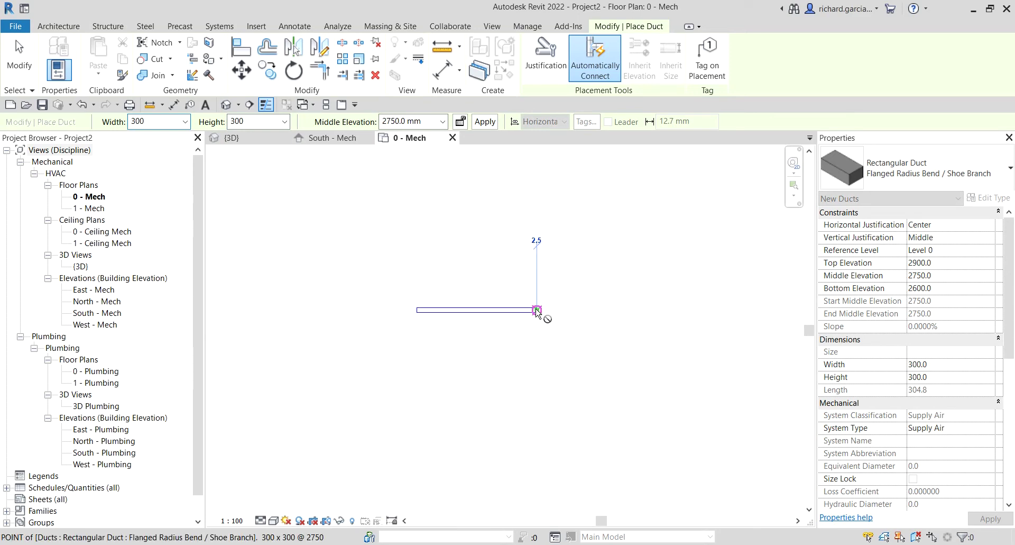
click(467, 260)
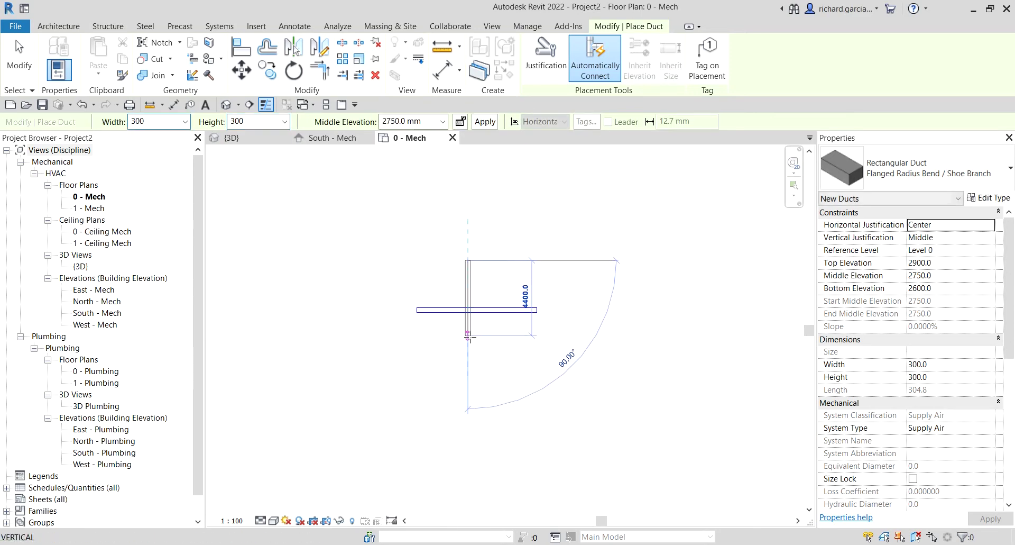
click(468, 357)
key(Escape)
scroll(481, 340, down, 2)
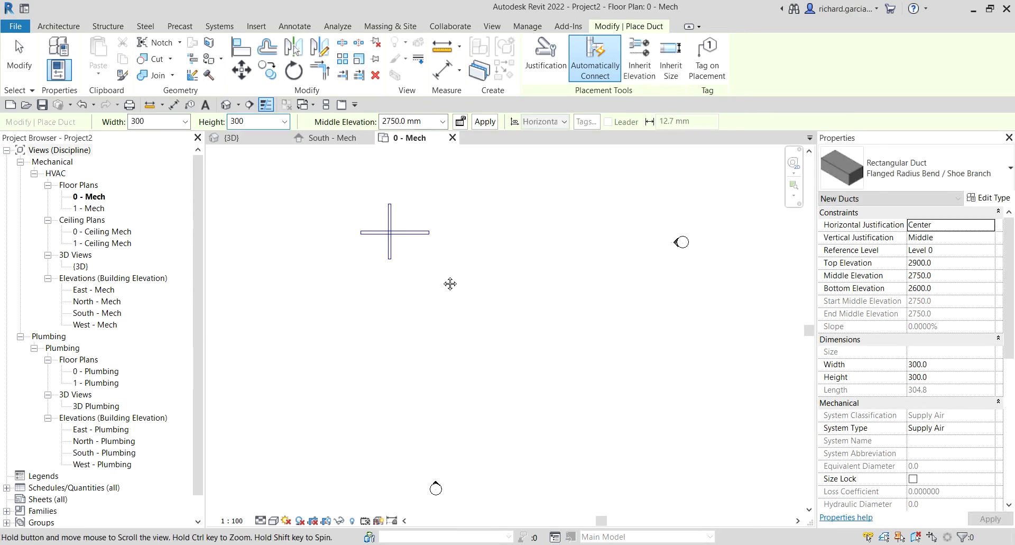
Draw a second pair of crossing 300 x 300 ducts below the first, a long horizontal one and a short vertical one.
click(423, 381)
click(600, 381)
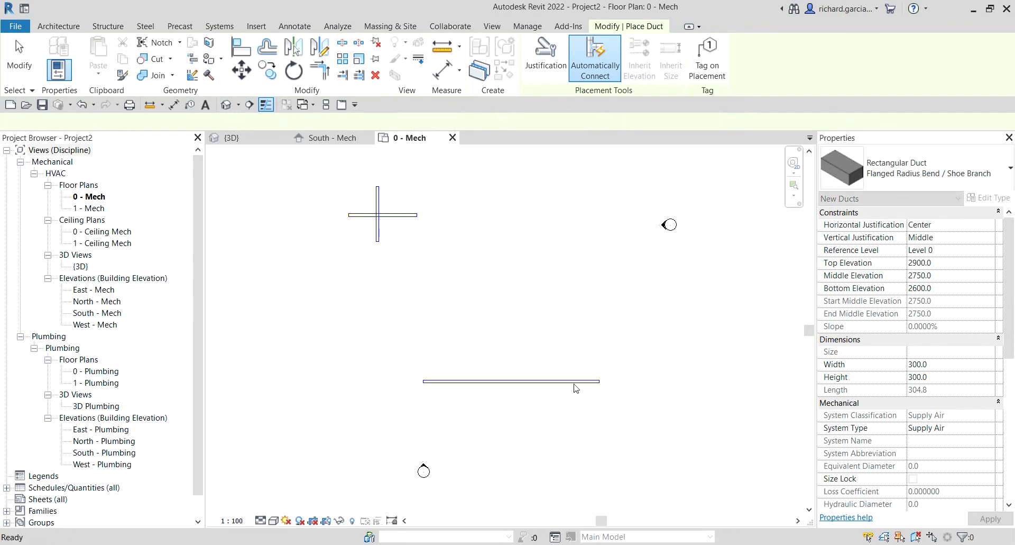
click(472, 362)
click(472, 401)
Examine both pairs of crossing ducts in the default 3D view.
click(226, 104)
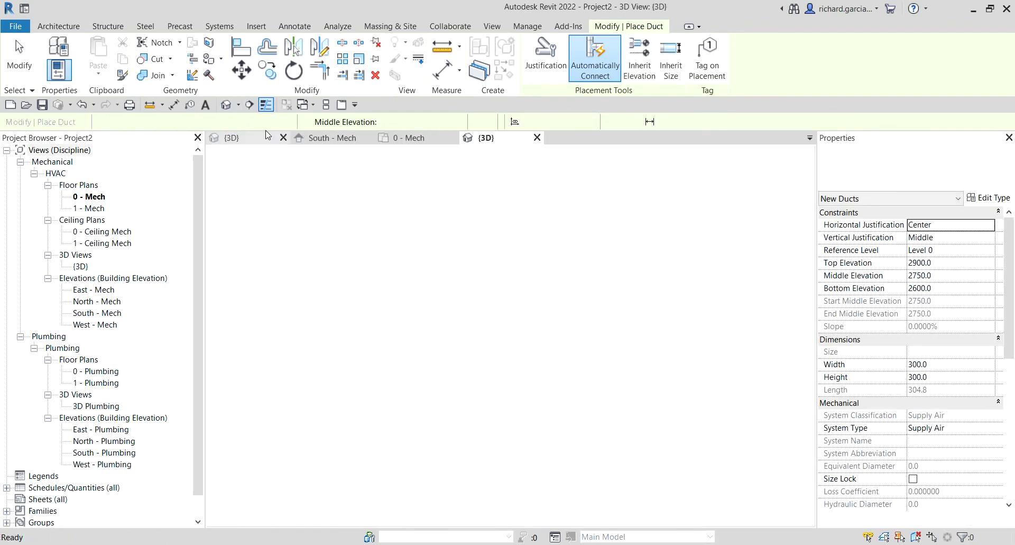
shift+middle_drag(529, 323, 508, 365)
click(19, 59)
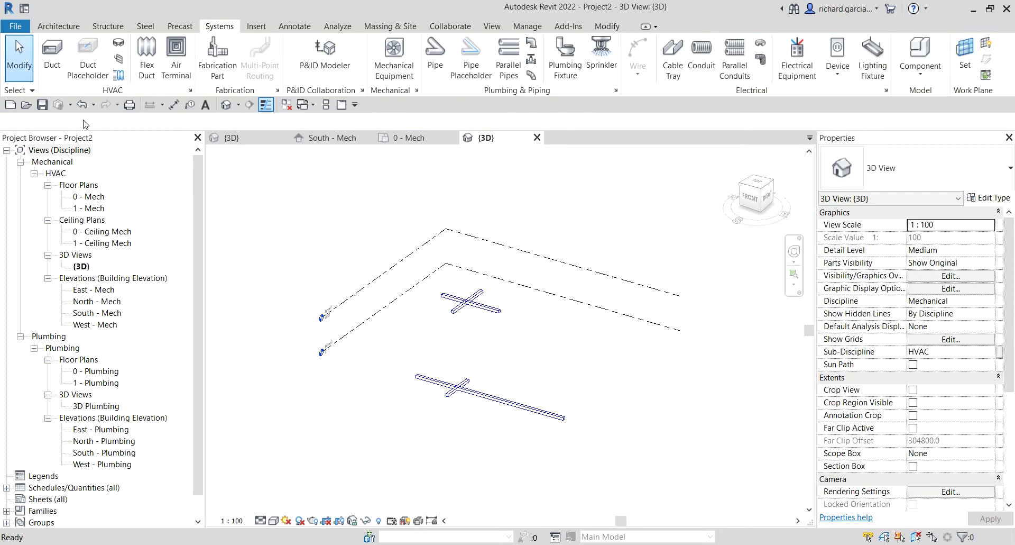
shift+middle_drag(557, 366, 560, 420)
In the 0 - Mech floor plan, move both vertical ducts to the left, clear of the horizontal ducts they cross.
click(415, 138)
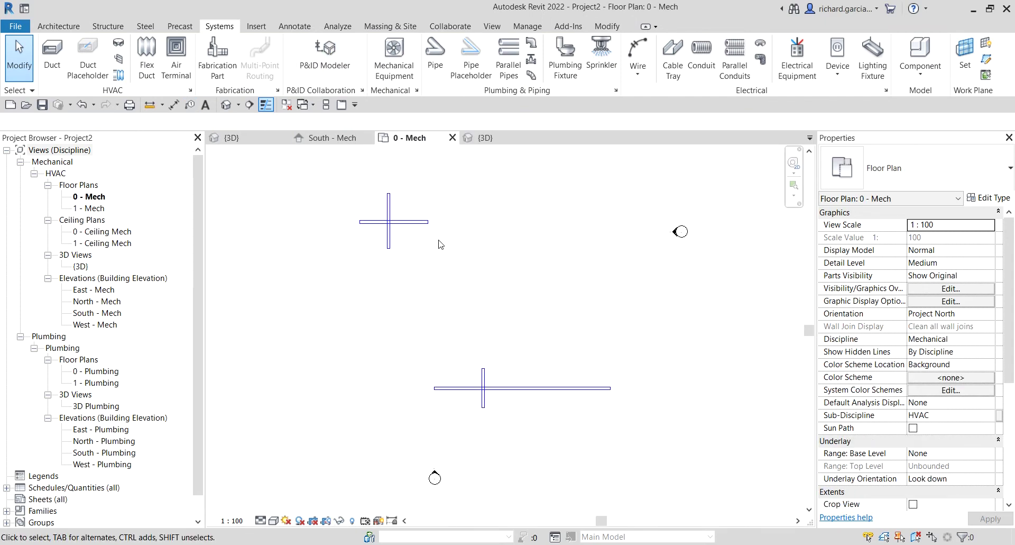
drag(397, 230, 343, 230)
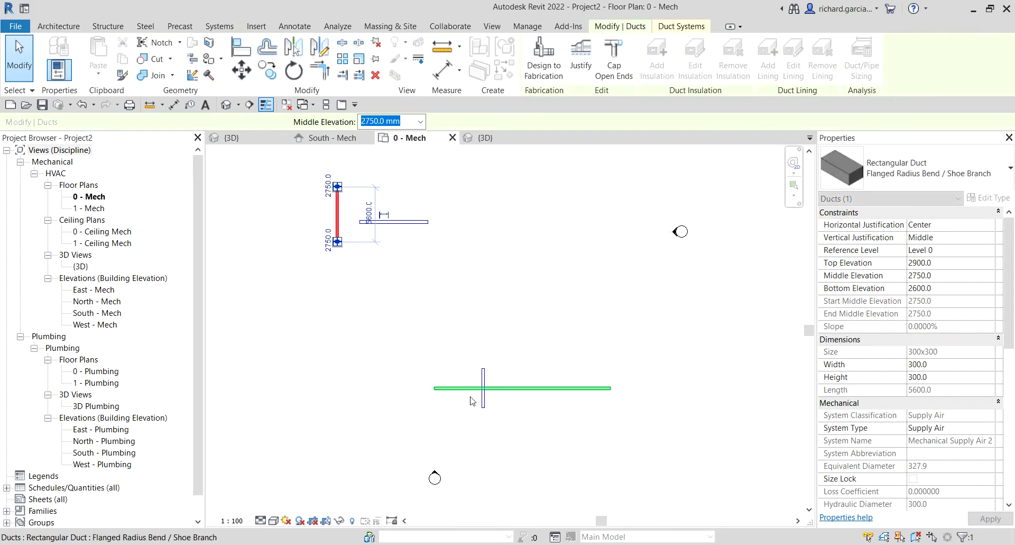
drag(483, 401, 420, 400)
click(512, 341)
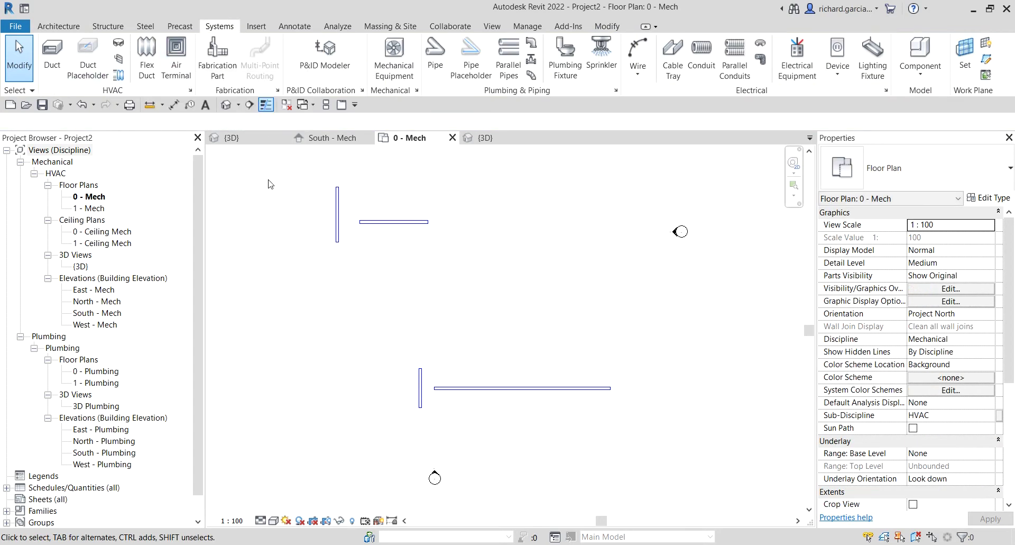
Draw a vertical 159 mm pipe about 4400 mm long at 2750 mm elevation across the lower horizontal duct.
click(435, 55)
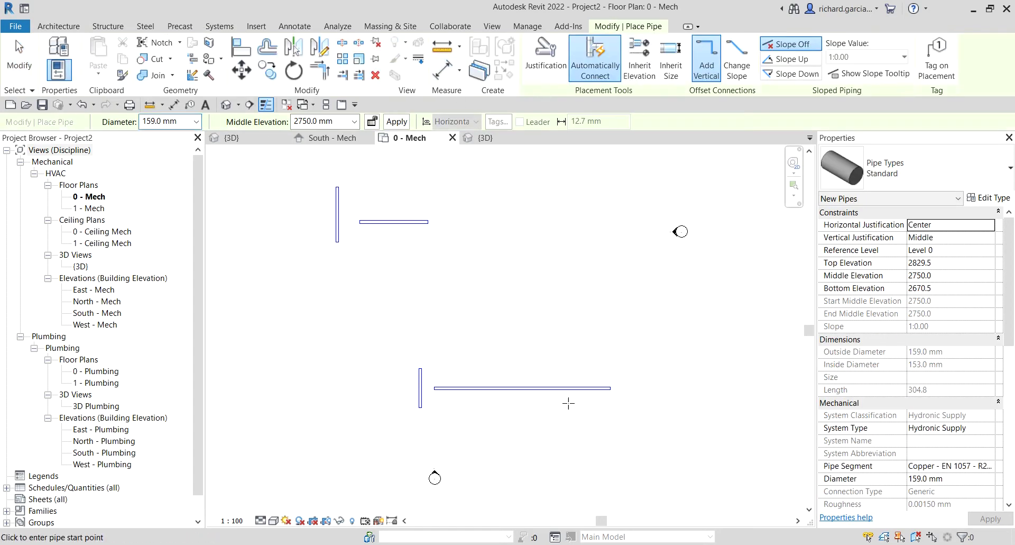
scroll(488, 387, up, 3)
click(512, 348)
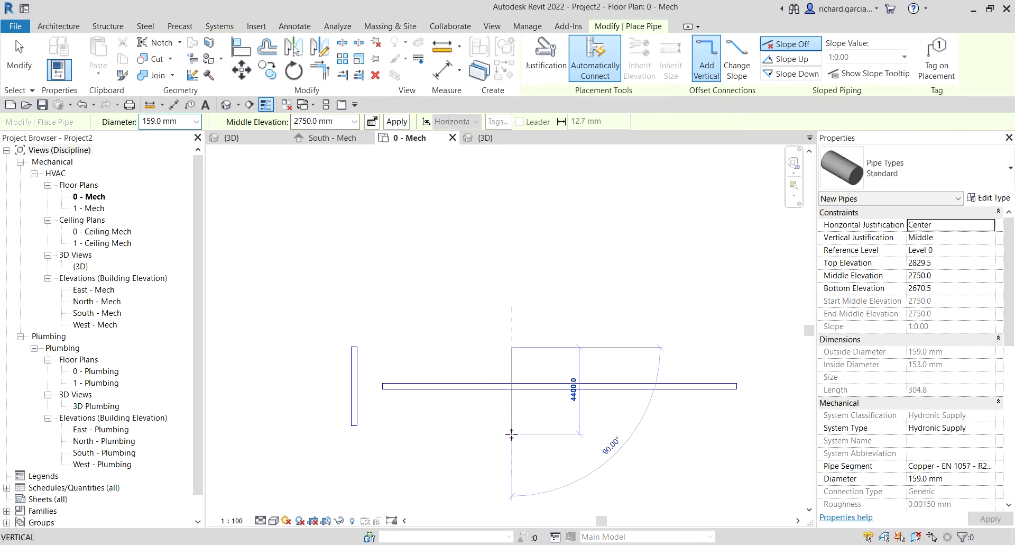
key(Escape)
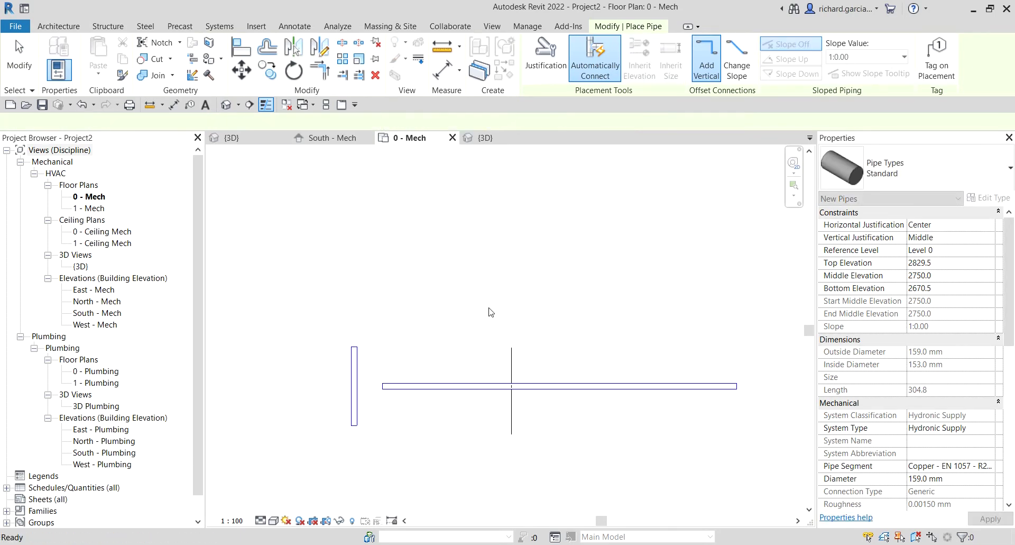
Draw an L-shaped 159 mm pipe run at 2750 mm elevation that crosses the upper vertical duct and the upper horizontal duct.
middle_drag(487, 311, 528, 442)
scroll(420, 258, up, 2)
click(311, 304)
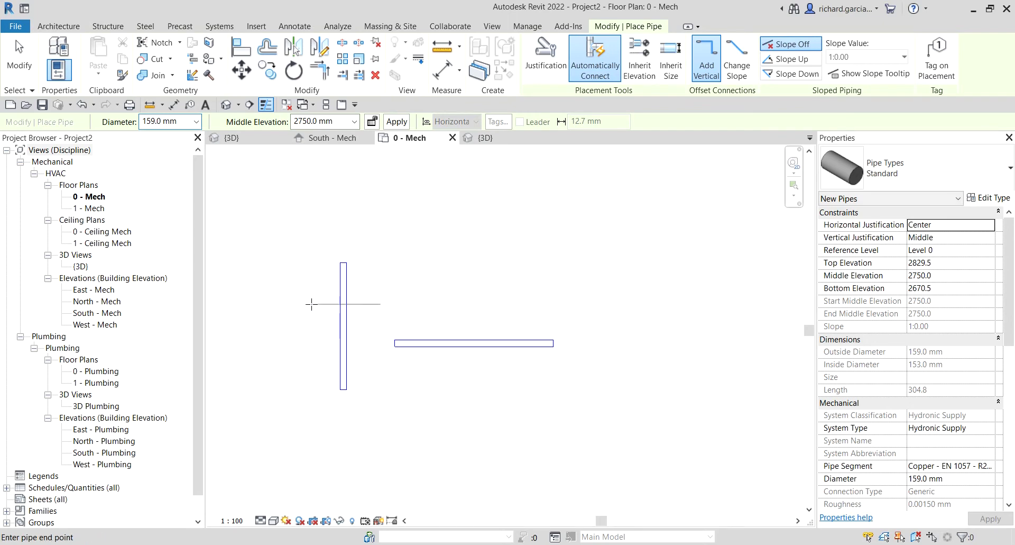
click(436, 305)
click(440, 374)
key(Escape)
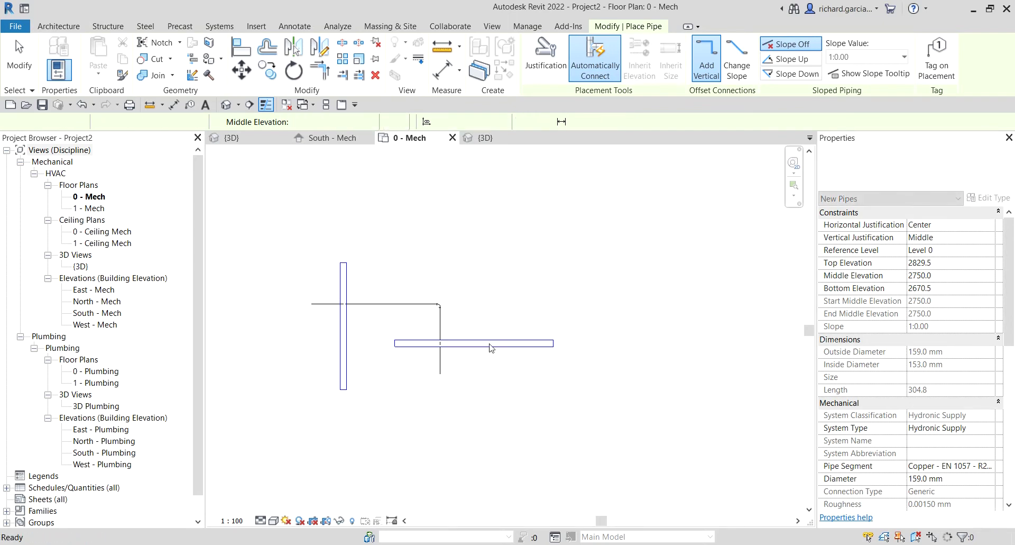
key(Escape)
Examine in 3D where the pipes pass through the ducts, and return to the 0 - Mech floor plan.
click(485, 137)
shift+middle_drag(534, 344, 509, 227)
scroll(494, 340, up, 5)
shift+middle_drag(508, 349, 597, 361)
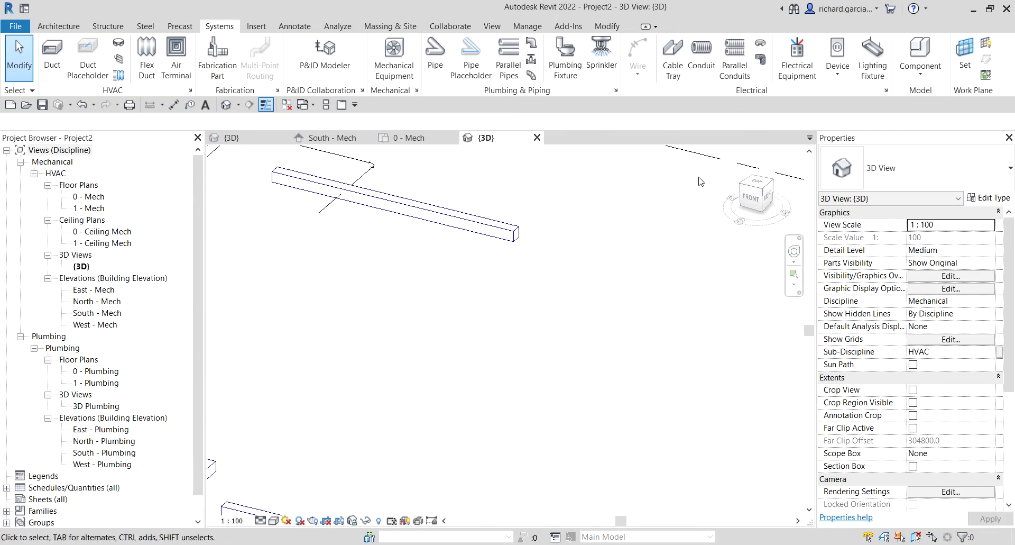
click(409, 137)
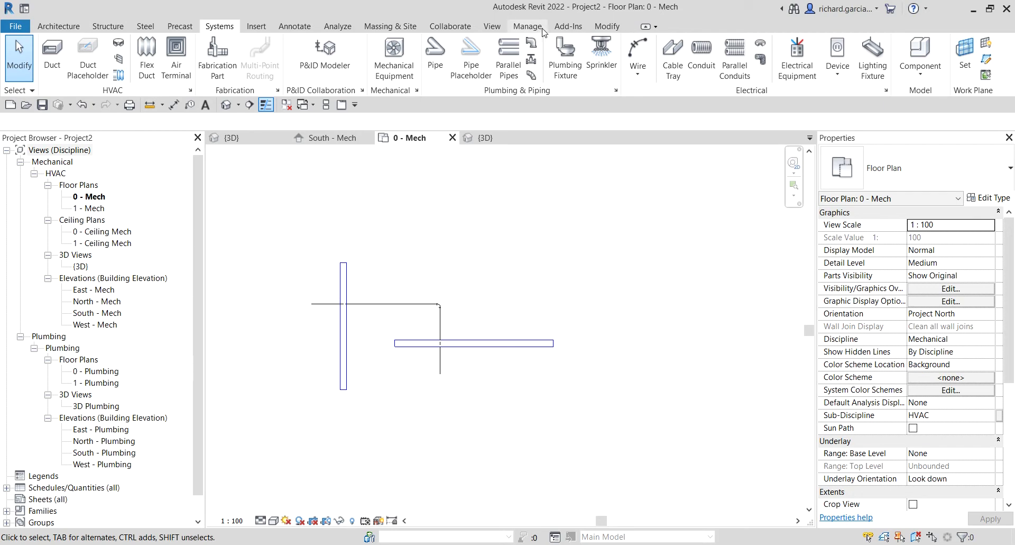
Export the 3D view as a Navisworks cache file named Sample to the Clash Report folder in Documents.
click(565, 33)
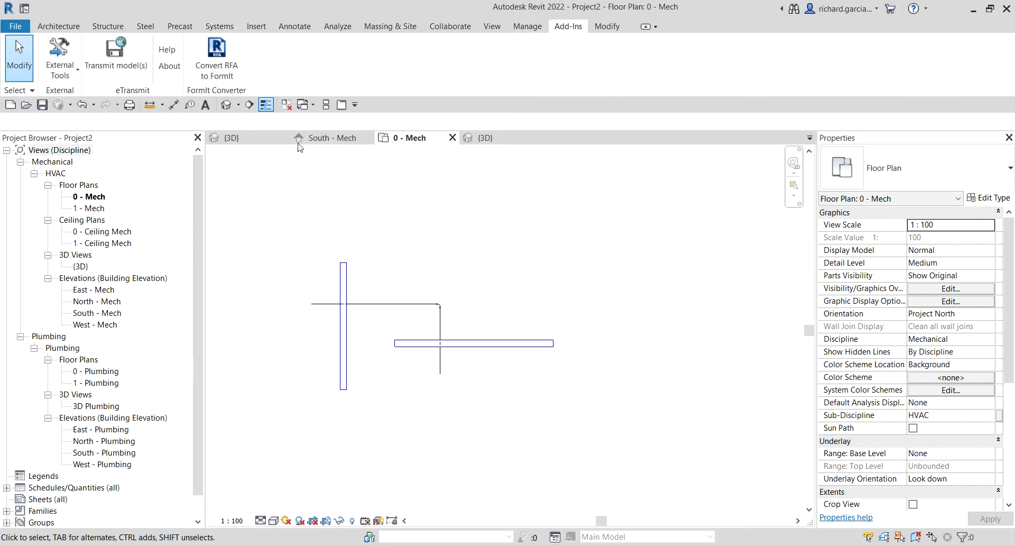
click(227, 104)
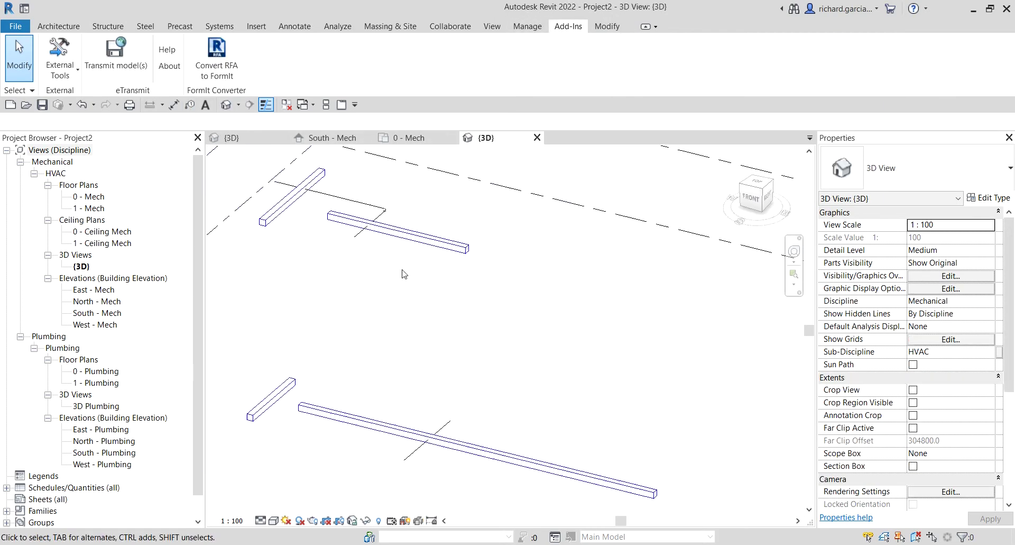
scroll(404, 274, down, 2)
scroll(423, 320, down, 2)
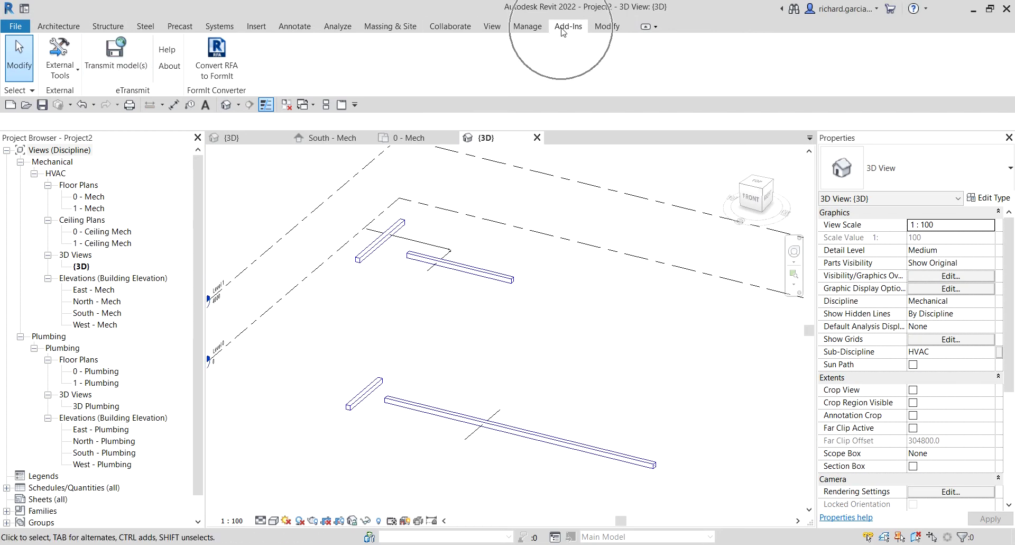
click(67, 76)
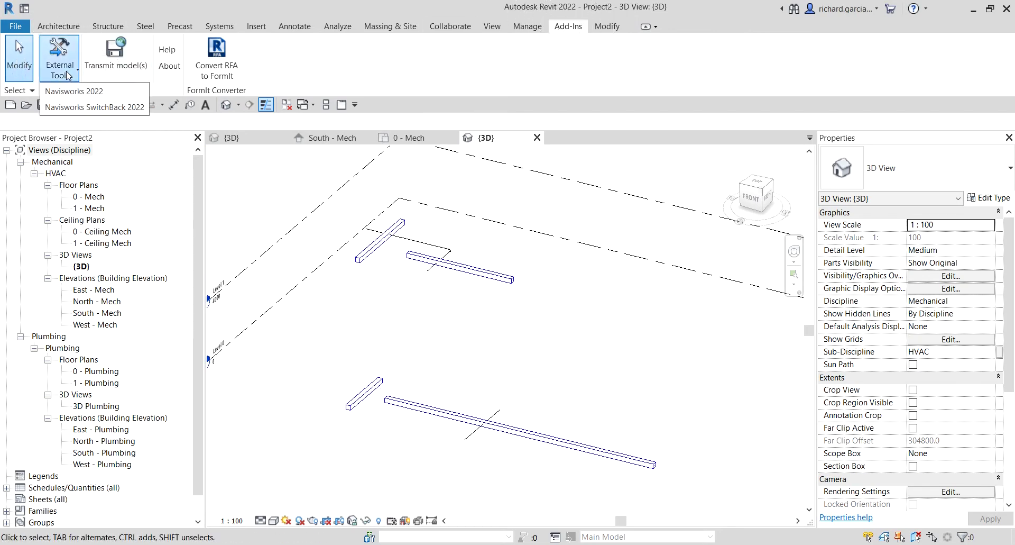
click(90, 93)
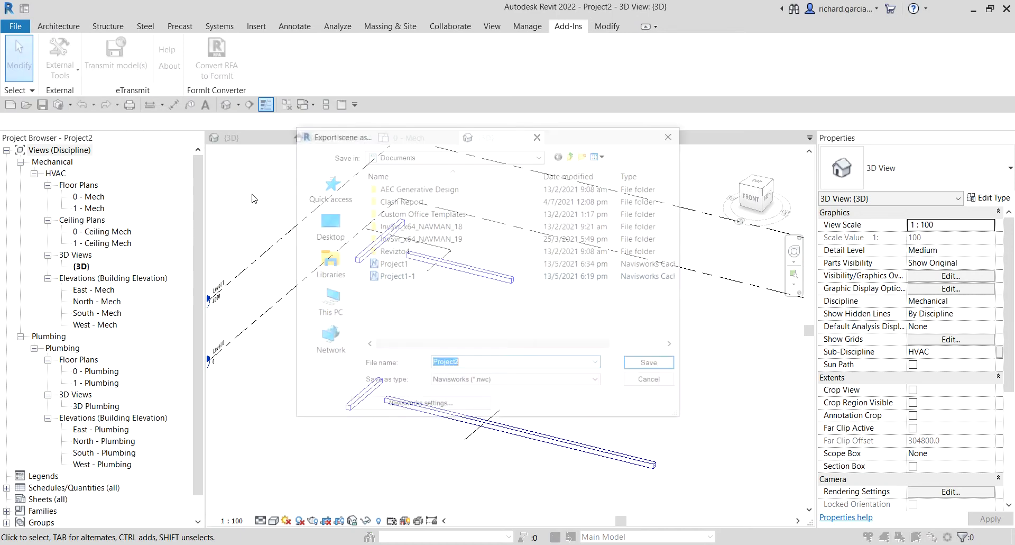
double_click(416, 198)
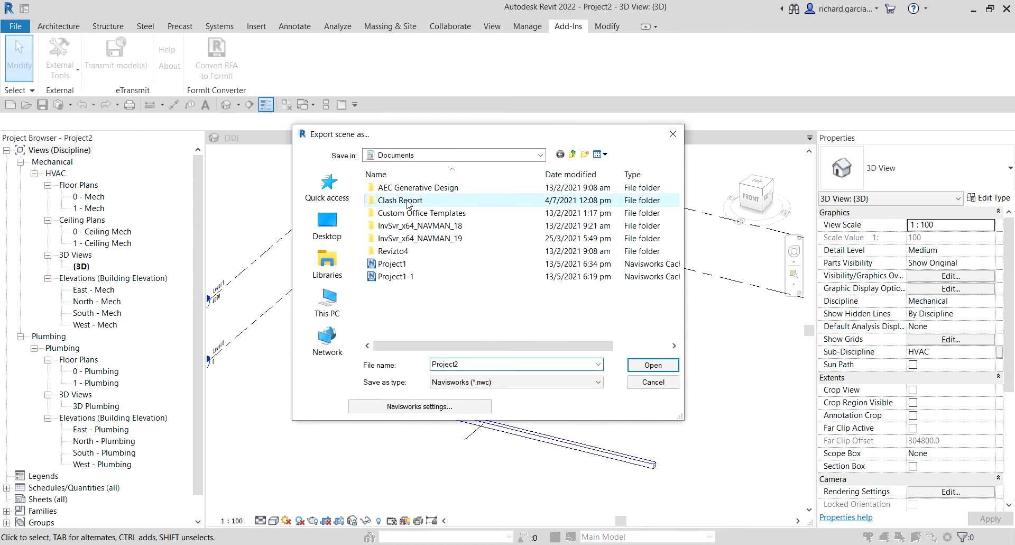
double_click(473, 364)
text(Sample)
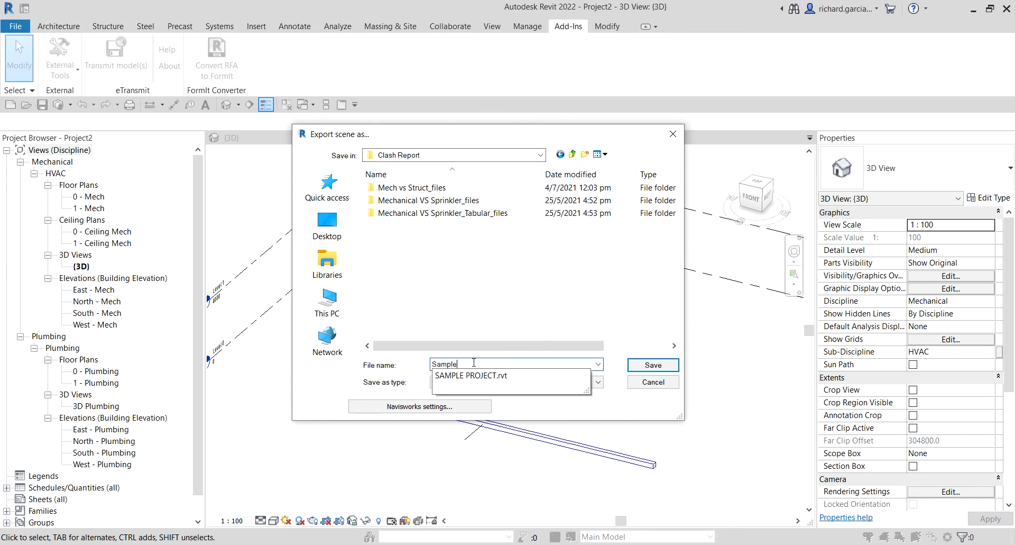
click(653, 366)
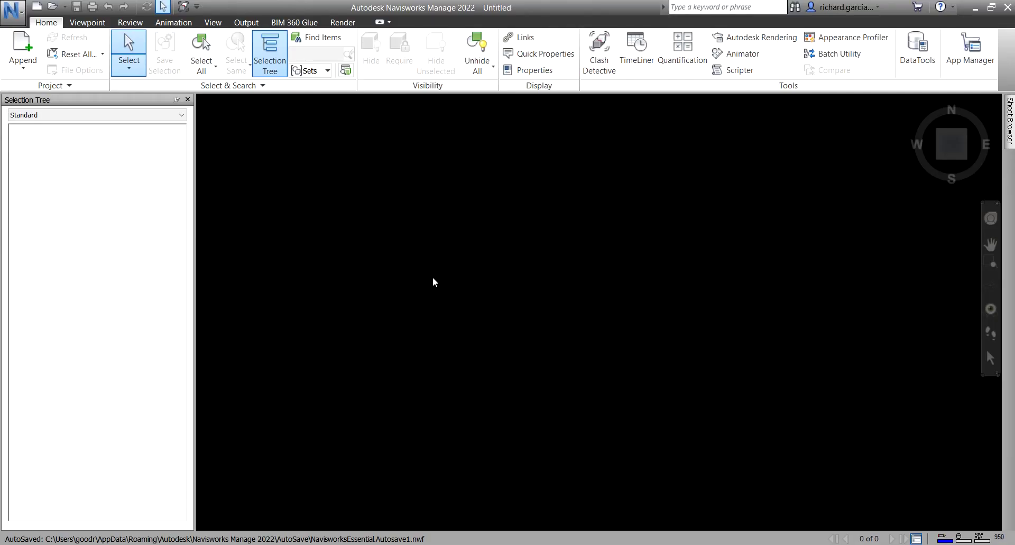
Switch to Navisworks Manage and append the Sample cache file from the Clash Report folder, viewing the ducts and pipes at an angle.
click(26, 51)
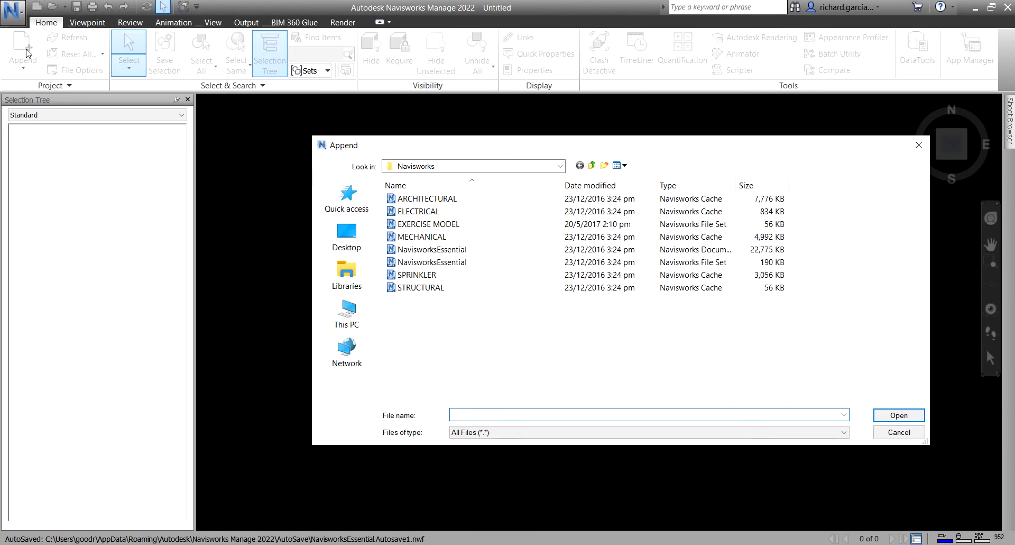
click(559, 166)
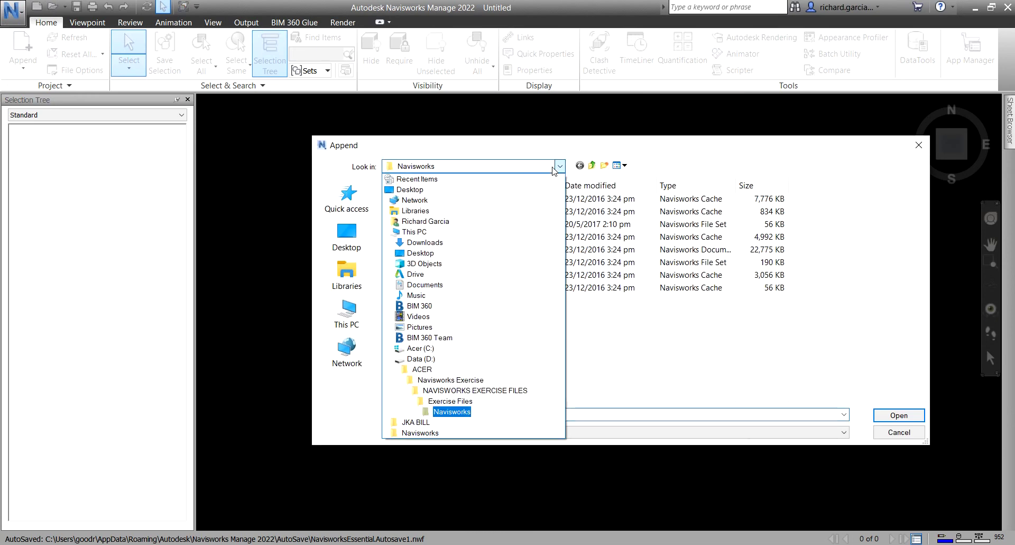
click(437, 285)
double_click(431, 211)
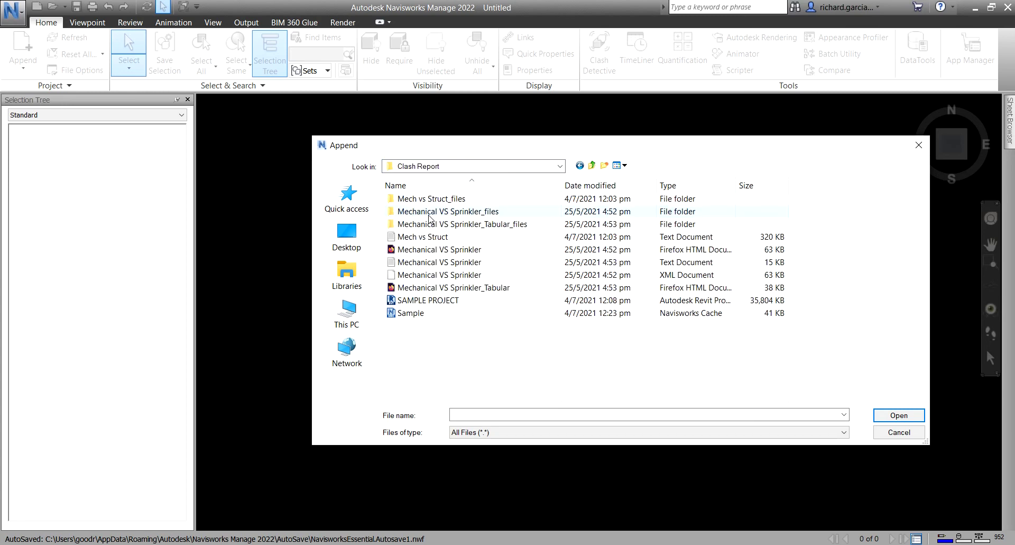
click(418, 314)
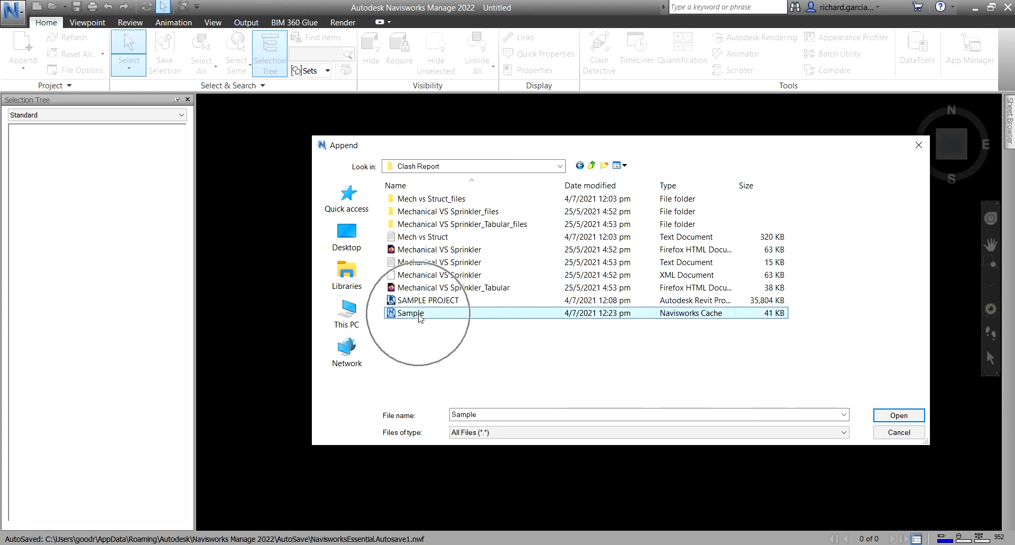
click(899, 415)
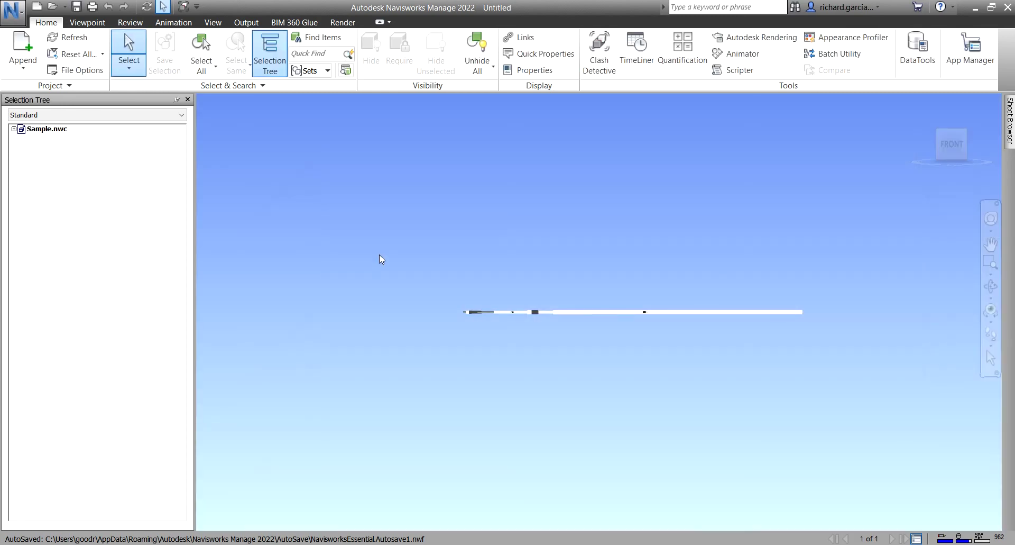
shift+middle_drag(529, 229, 520, 291)
scroll(521, 340, up, 2)
scroll(521, 340, down, 2)
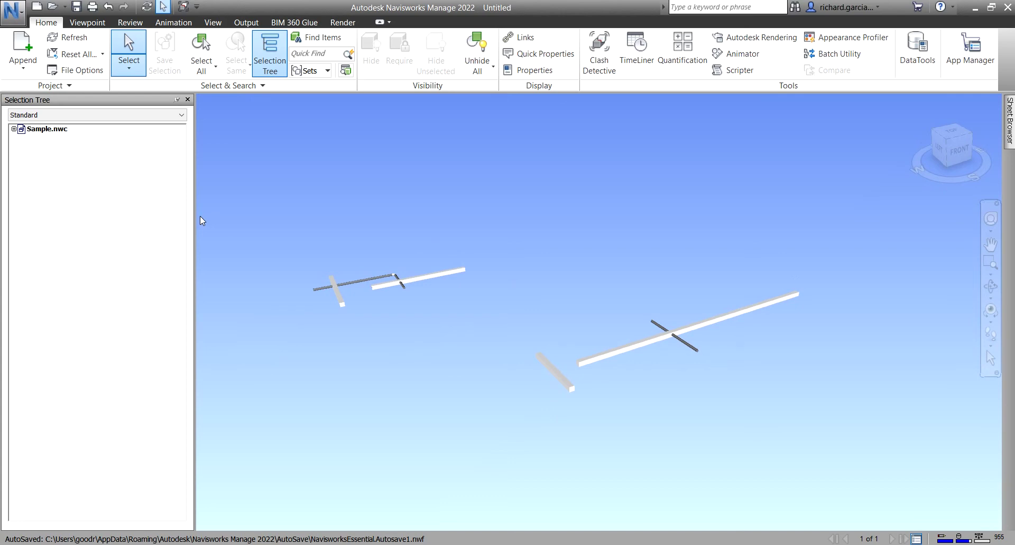
Add a clash test in Clash Detective and name it Pipe VS Duct.
click(592, 47)
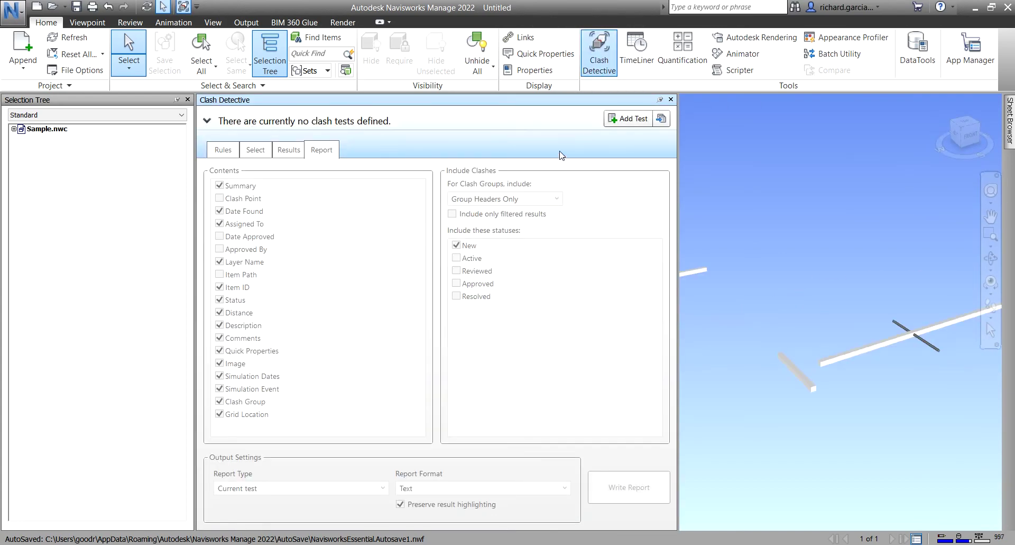
click(636, 119)
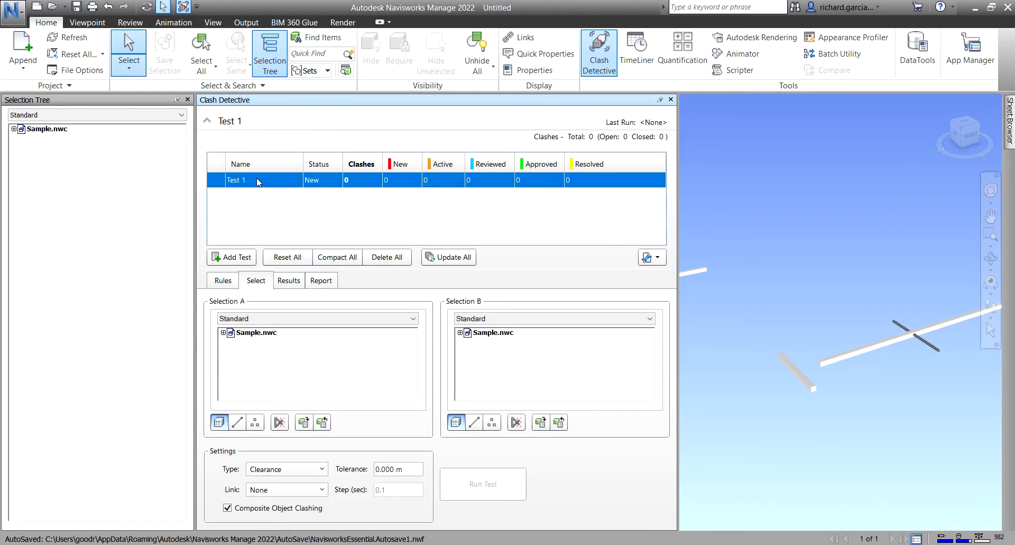
right_click(249, 180)
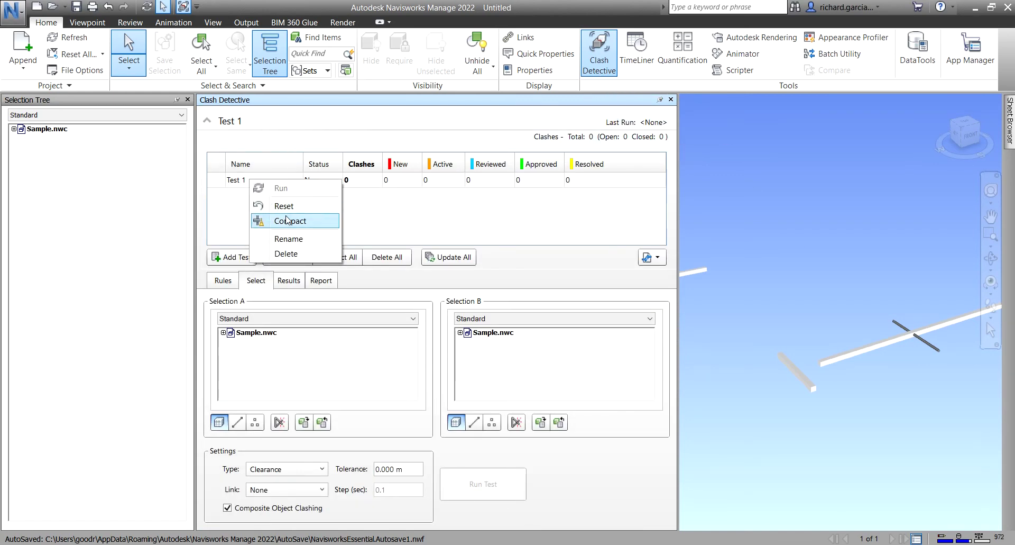
key(Escape)
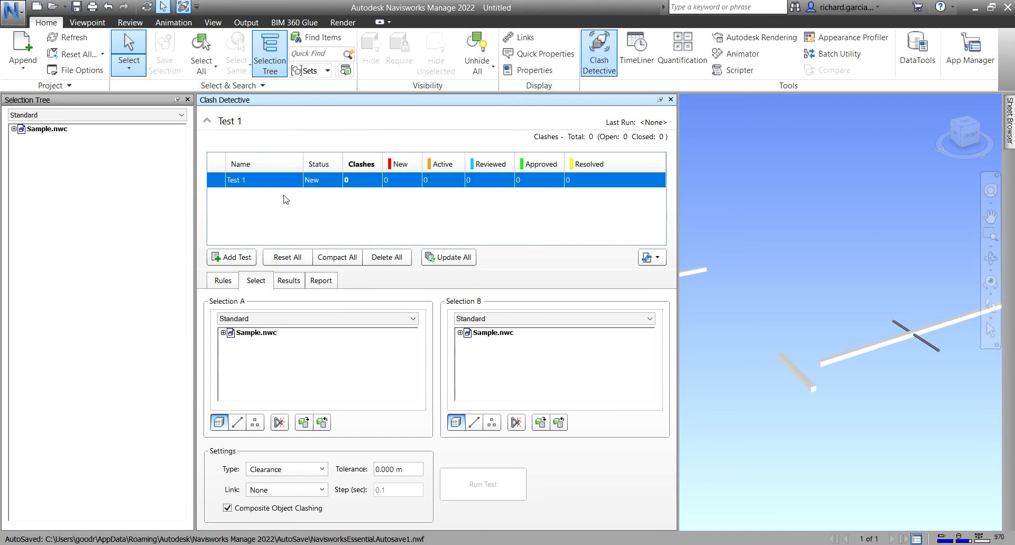
text(Pipe)
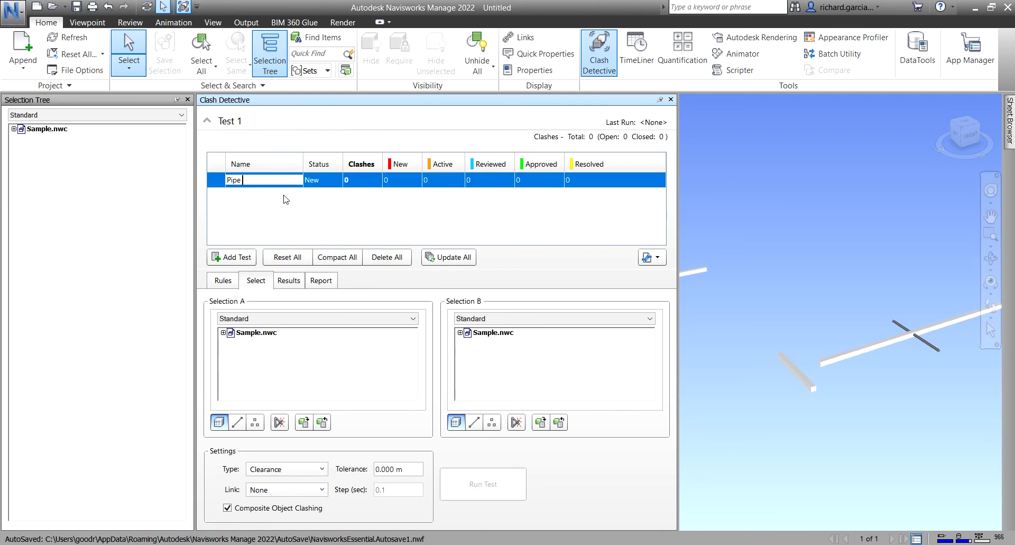
text( VS Duct)
key(Return)
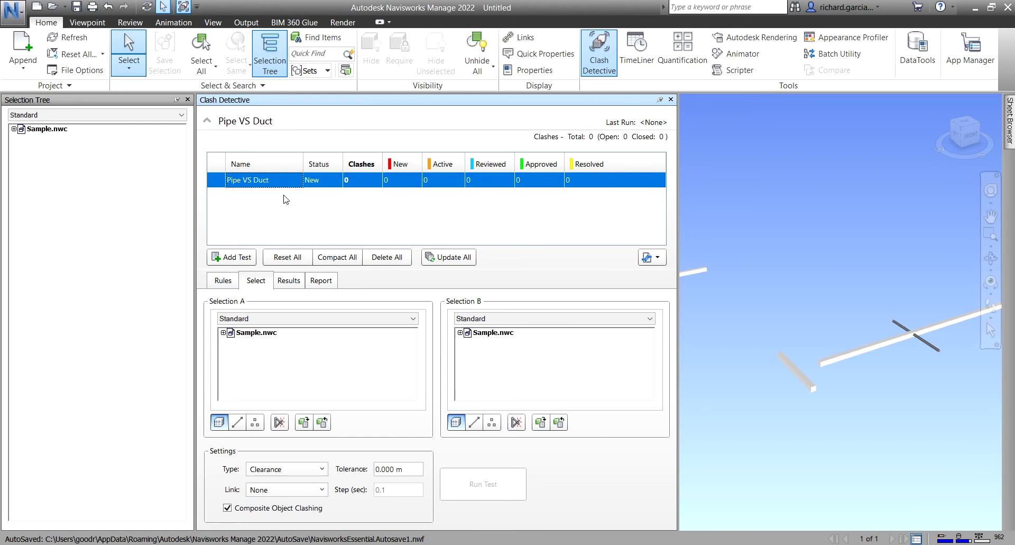
Set Level 0 Ducts as Selection A and Level 0 Pipes as Selection B, and run the clash test.
click(223, 332)
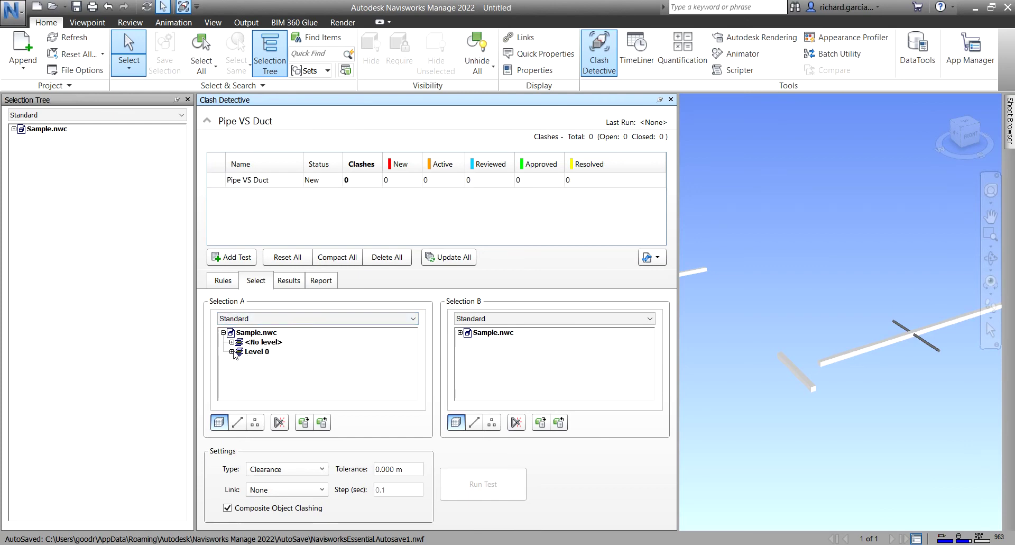
click(232, 352)
click(263, 370)
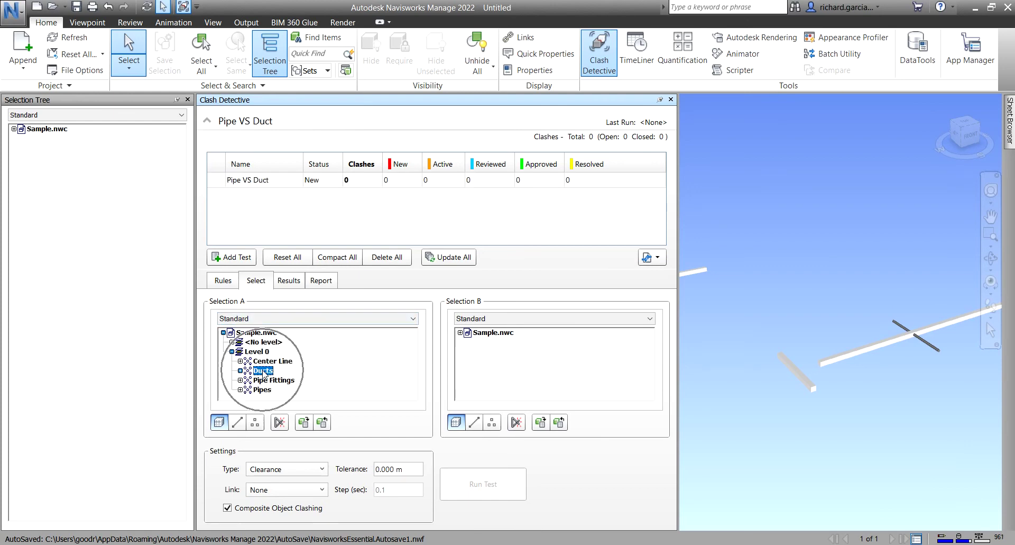
click(459, 332)
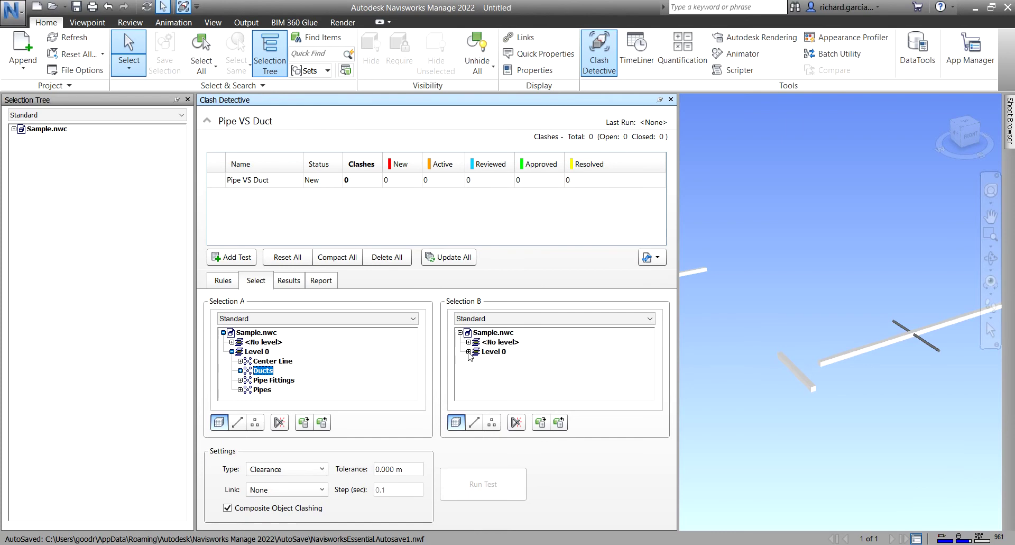
click(469, 352)
click(500, 389)
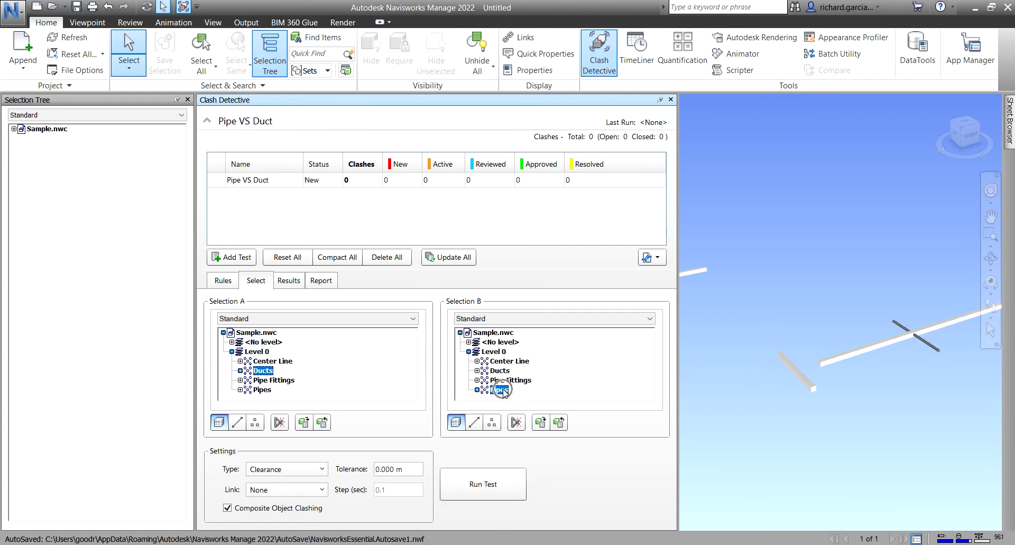
click(481, 484)
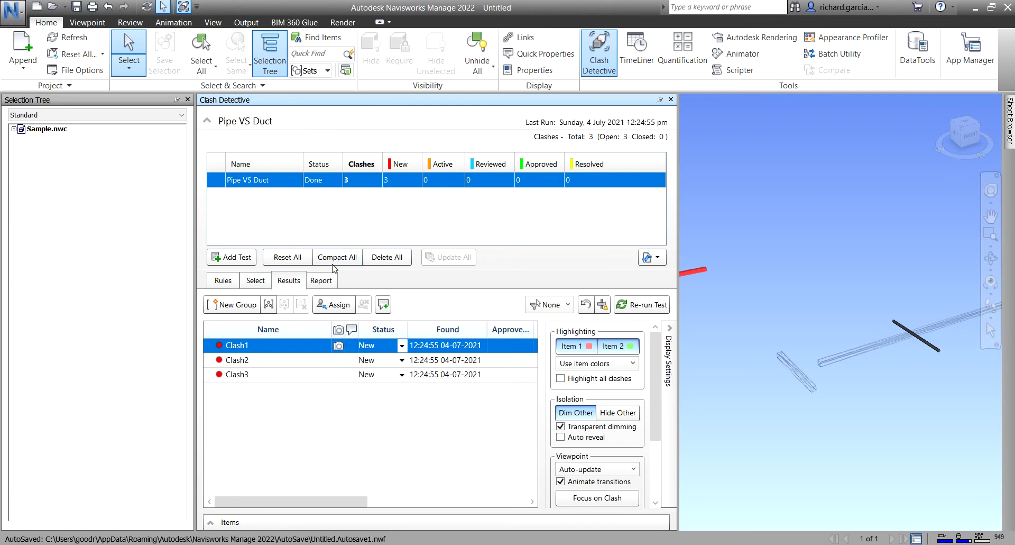
Write the current test's clash report in Text format and save it as Pipe VS Duct in the Clash Report folder.
click(321, 281)
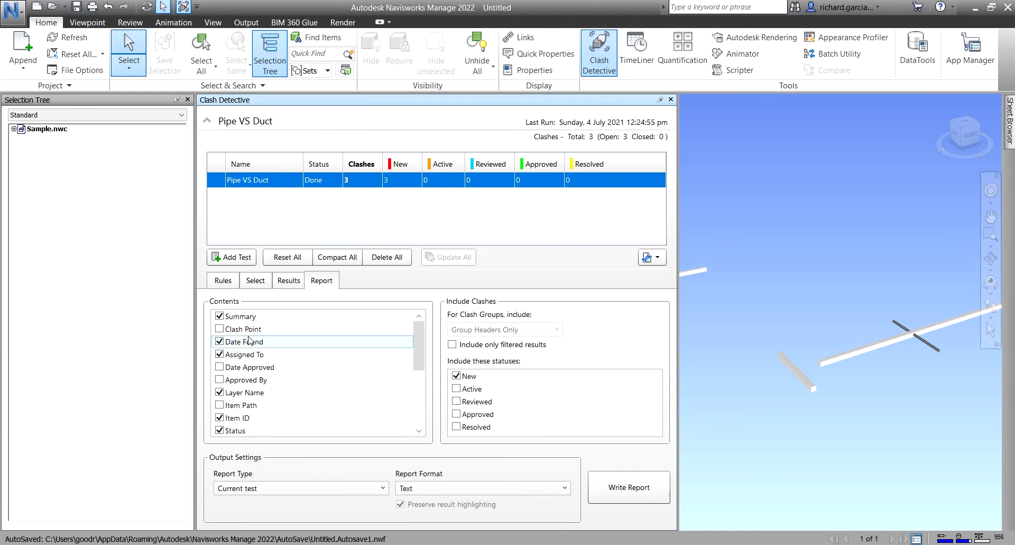
scroll(242, 346, down, 2)
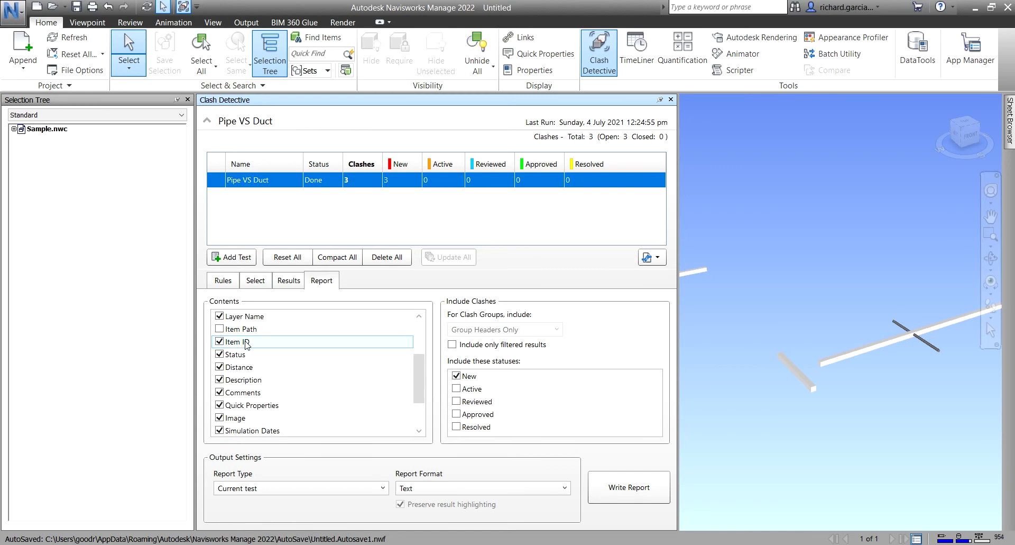
scroll(246, 344, up, 2)
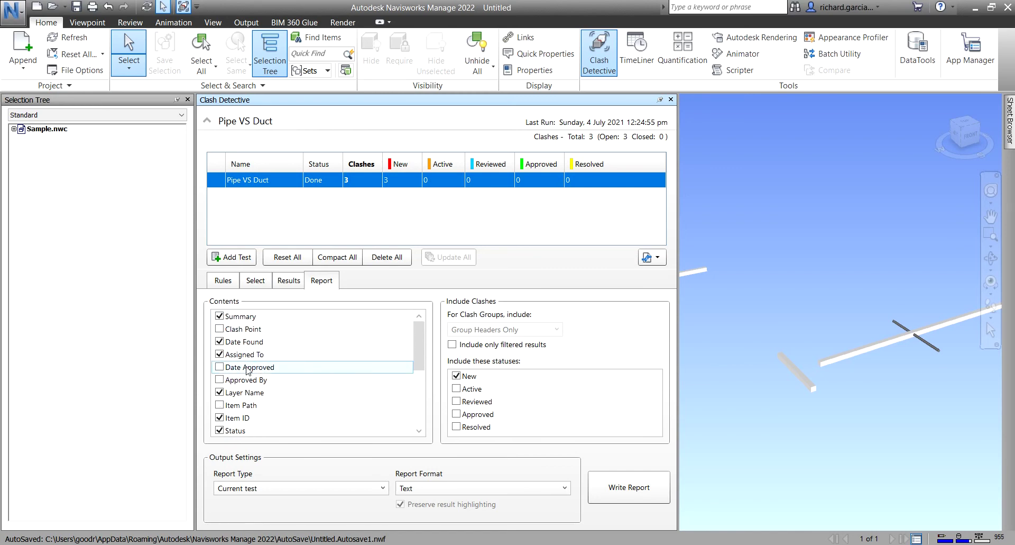
scroll(244, 375, down, 3)
scroll(244, 376, up, 3)
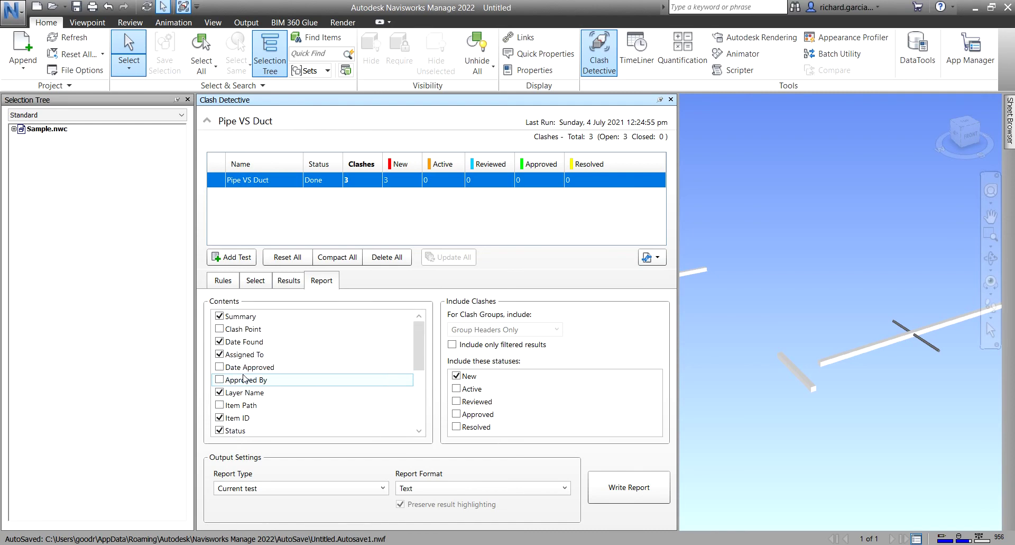
click(468, 375)
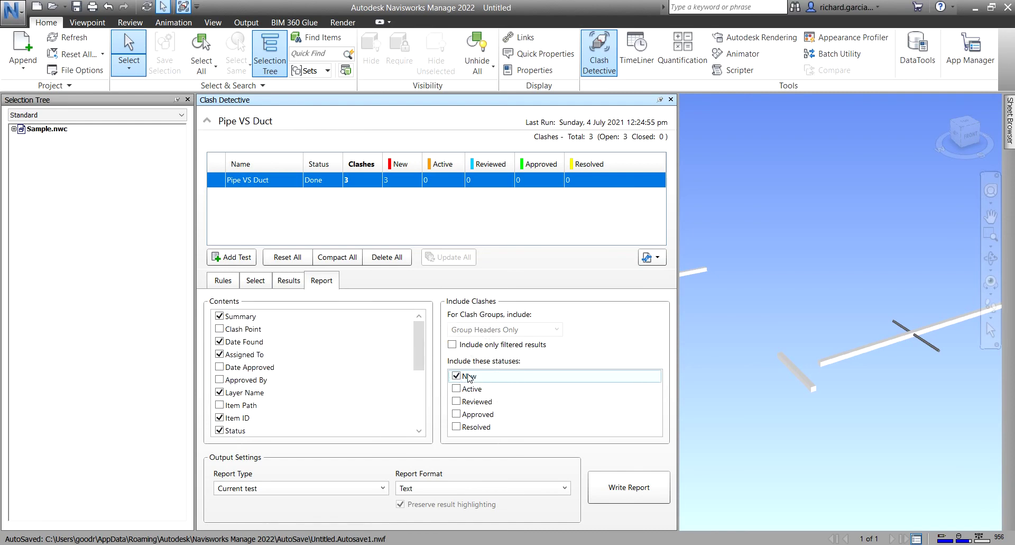
click(422, 491)
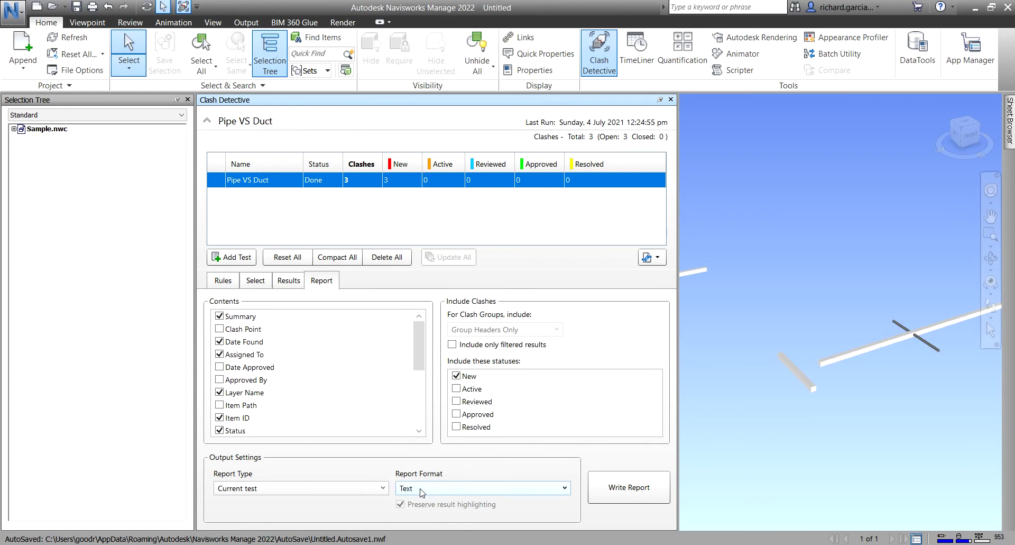
click(423, 491)
click(423, 490)
click(423, 491)
click(422, 491)
click(248, 421)
click(629, 489)
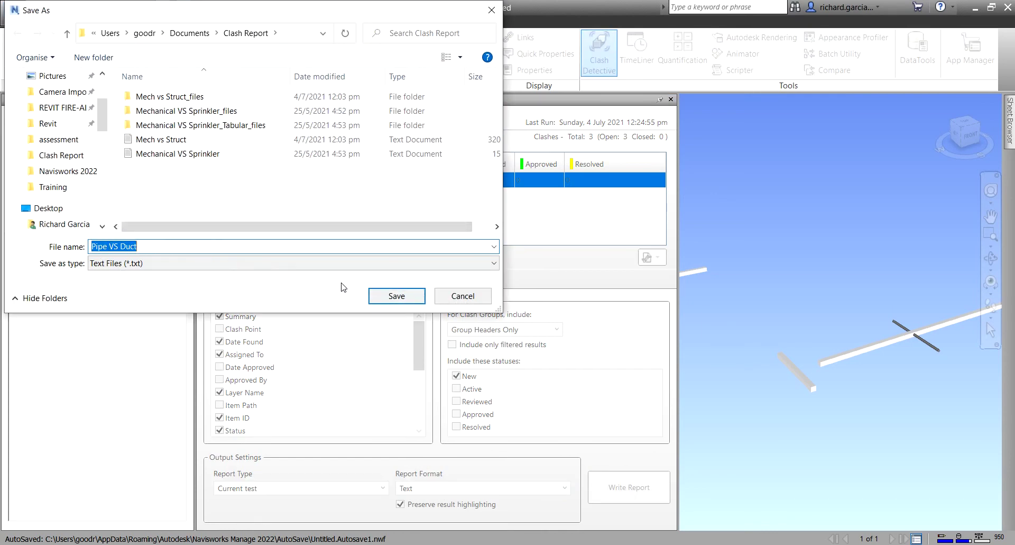
click(406, 296)
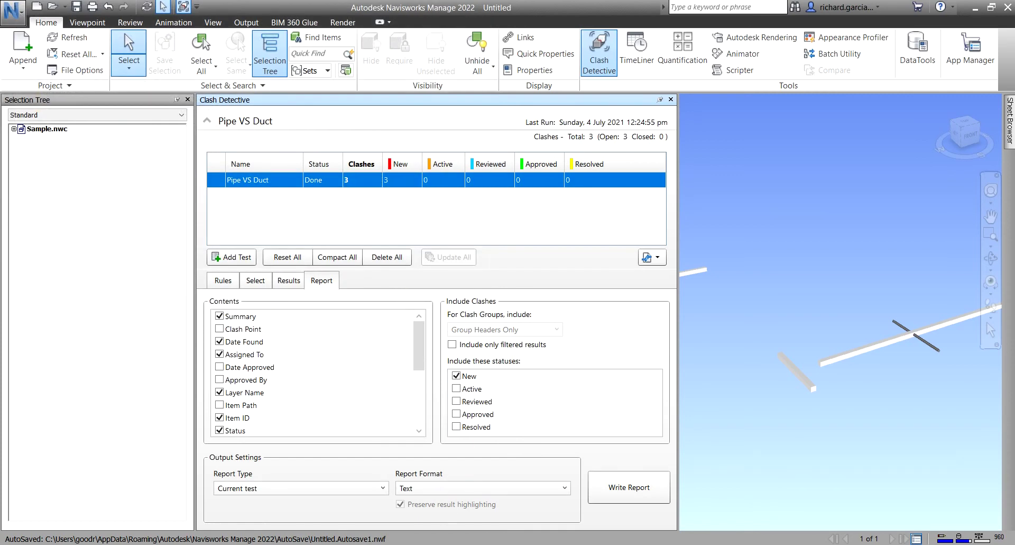
Switch to the Clash Report folder and open the Pipe VS Duct text report in a maximized Notepad window.
key(alt+Tab)
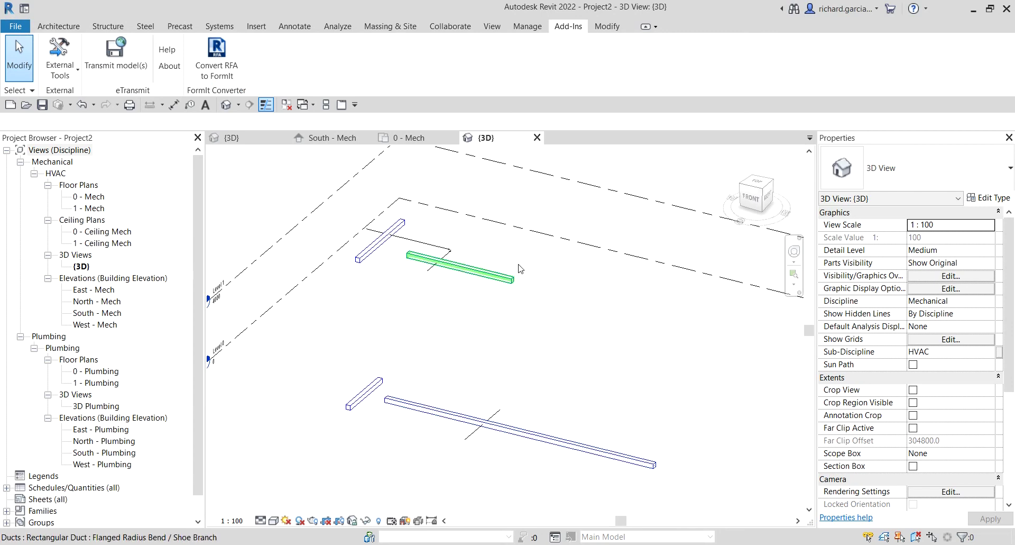
key(alt+Tab)
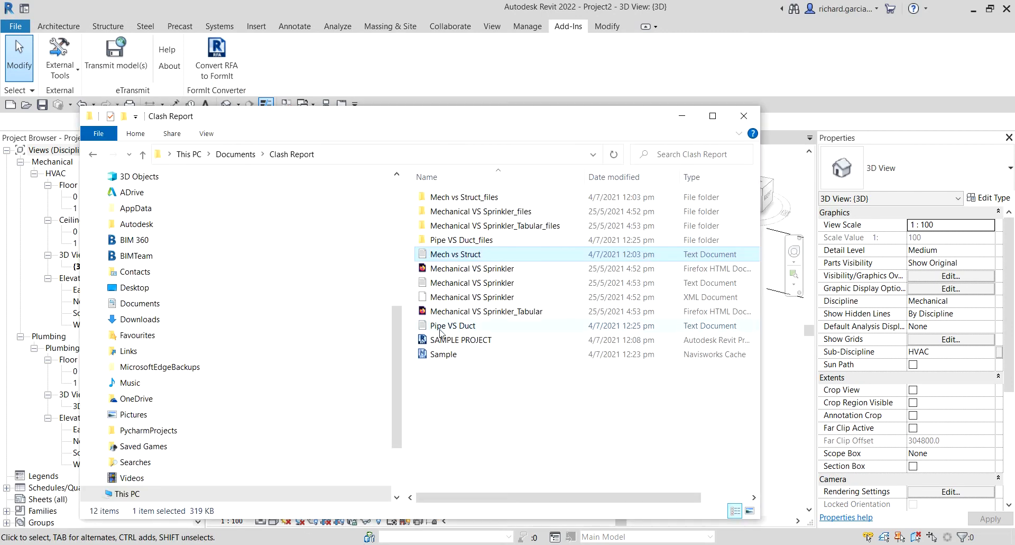
click(455, 326)
double_click(462, 326)
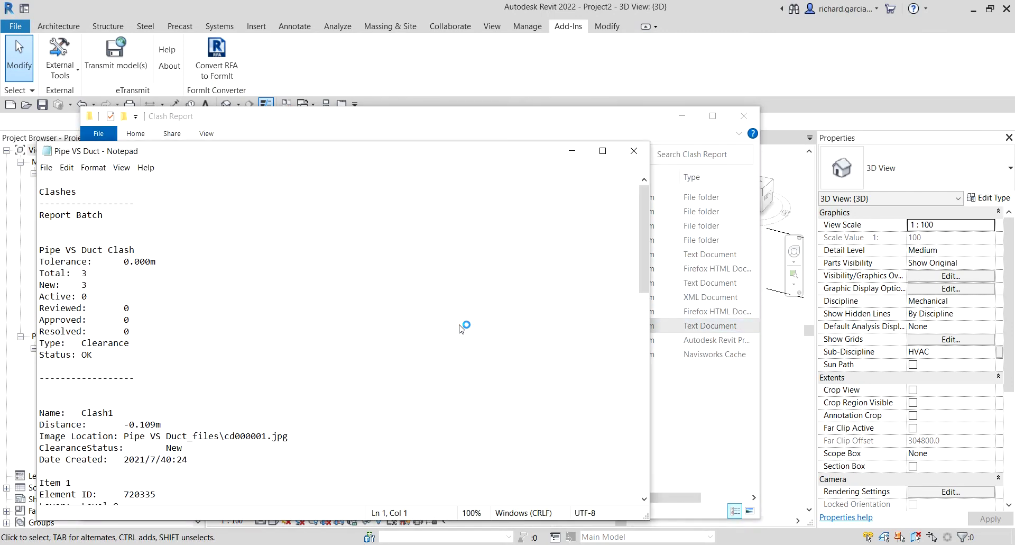
double_click(418, 152)
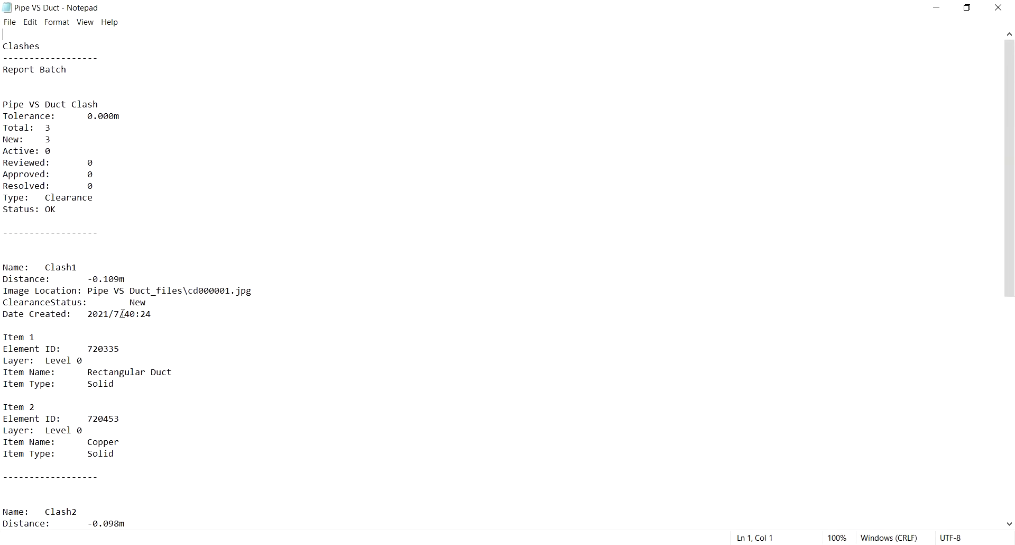
Examine the element IDs of the duct and pipe items listed under Clash1 and Clash2 in the report.
drag(85, 351, 111, 349)
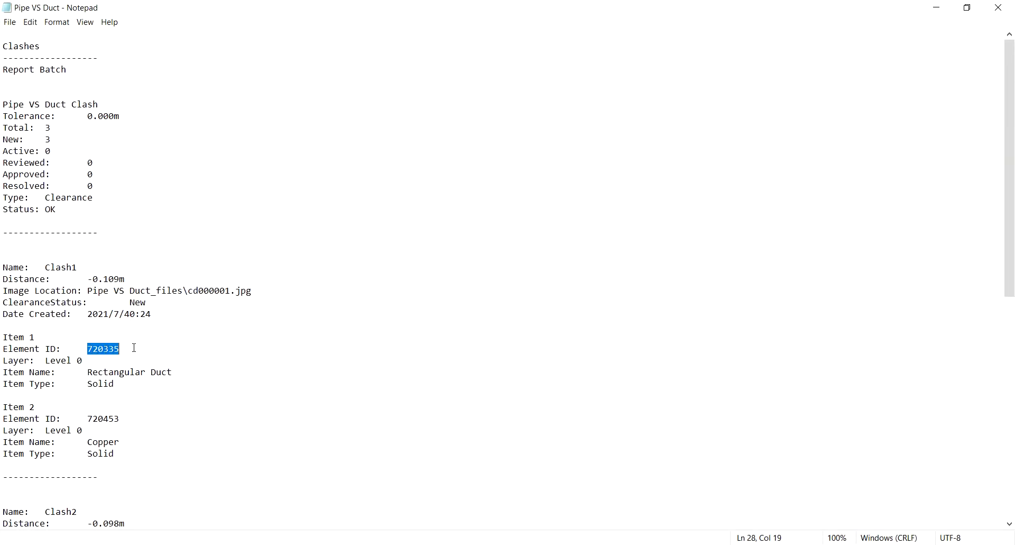
drag(90, 417, 132, 417)
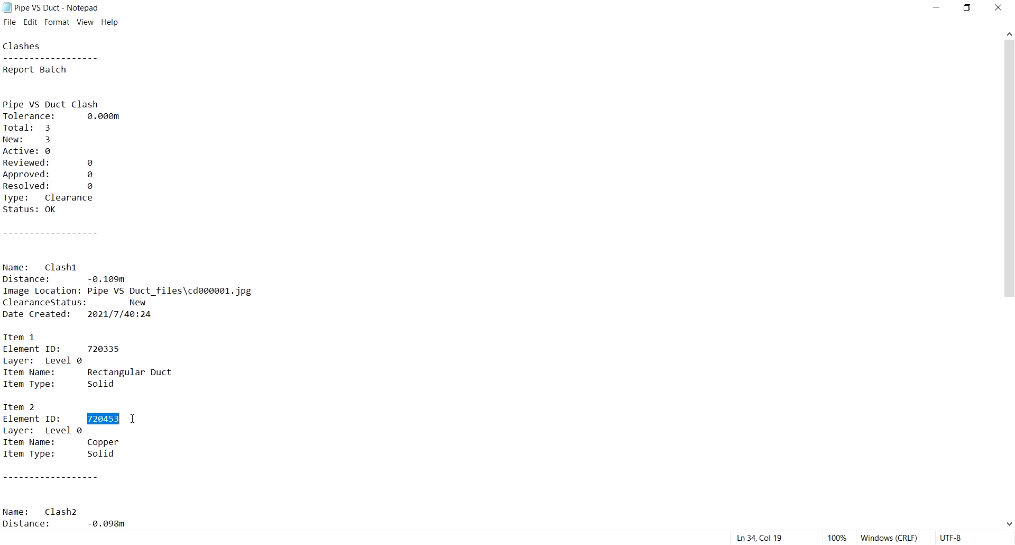
scroll(121, 423, down, 6)
drag(88, 384, 125, 383)
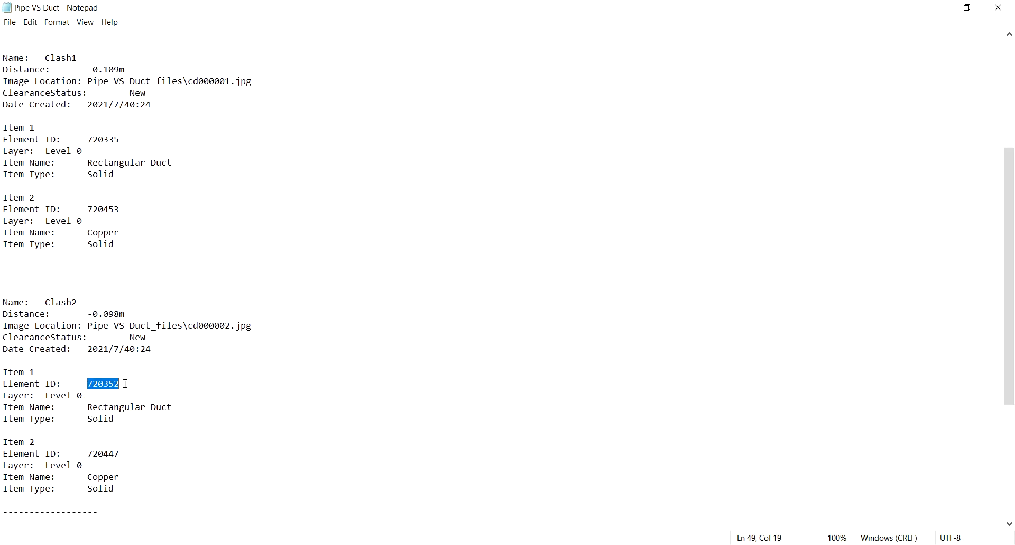
drag(88, 453, 124, 453)
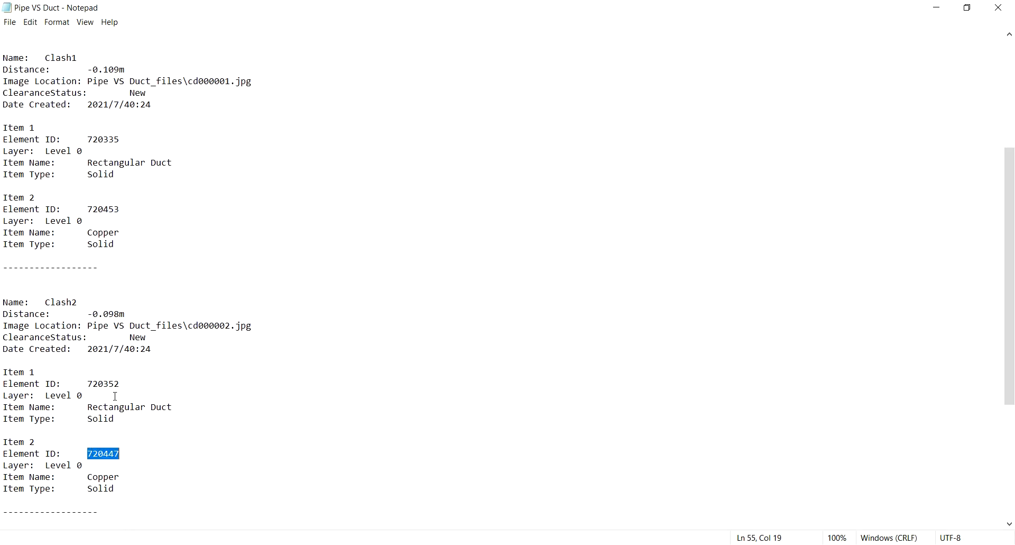
drag(88, 384, 124, 384)
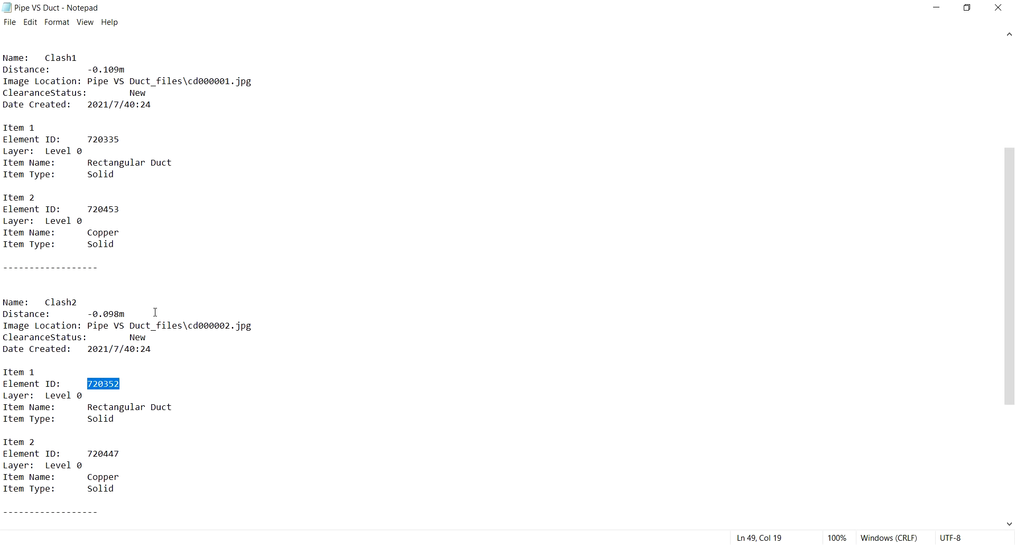
Copy the Clash1 rectangular duct's element ID 720335 from the report and return to the Revit 3D view.
drag(88, 139, 133, 139)
key(ctrl+c)
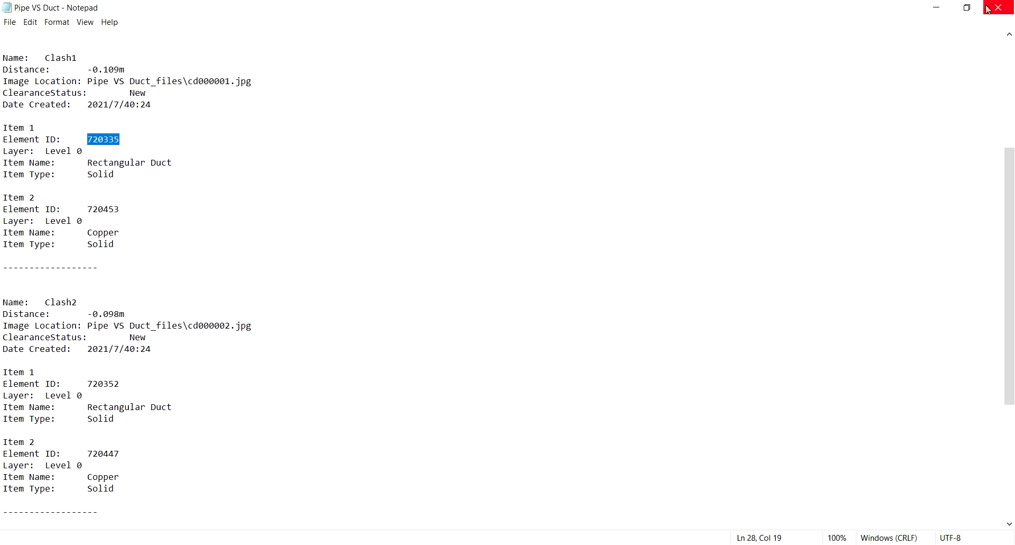
click(937, 7)
click(674, 85)
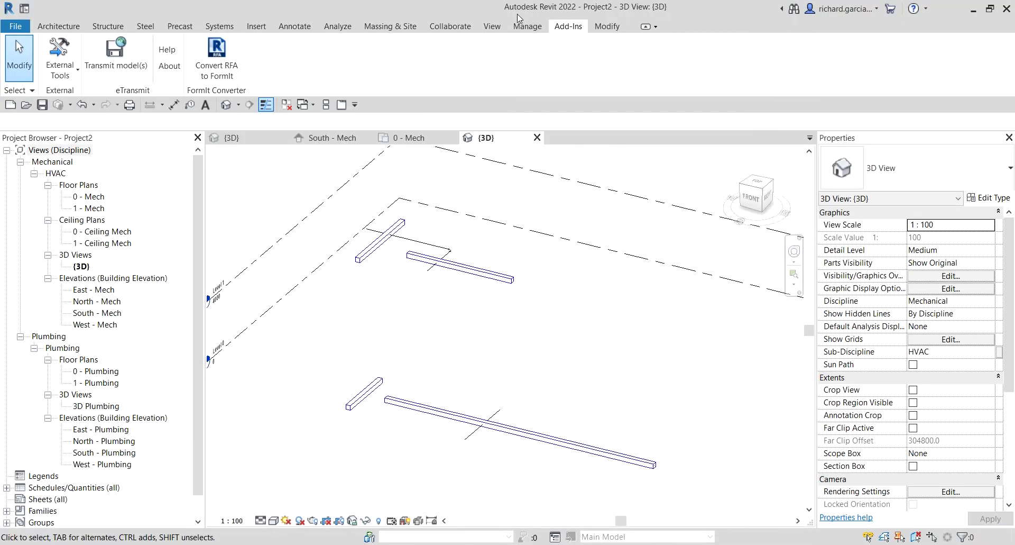
Add the Select by ID command to the Quick Access Toolbar.
click(528, 26)
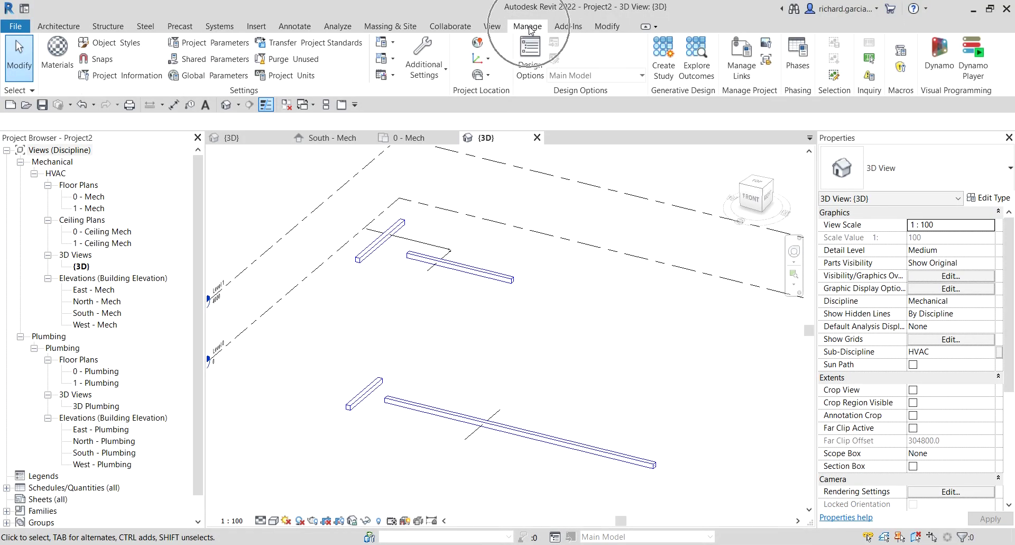
click(870, 60)
right_click(872, 62)
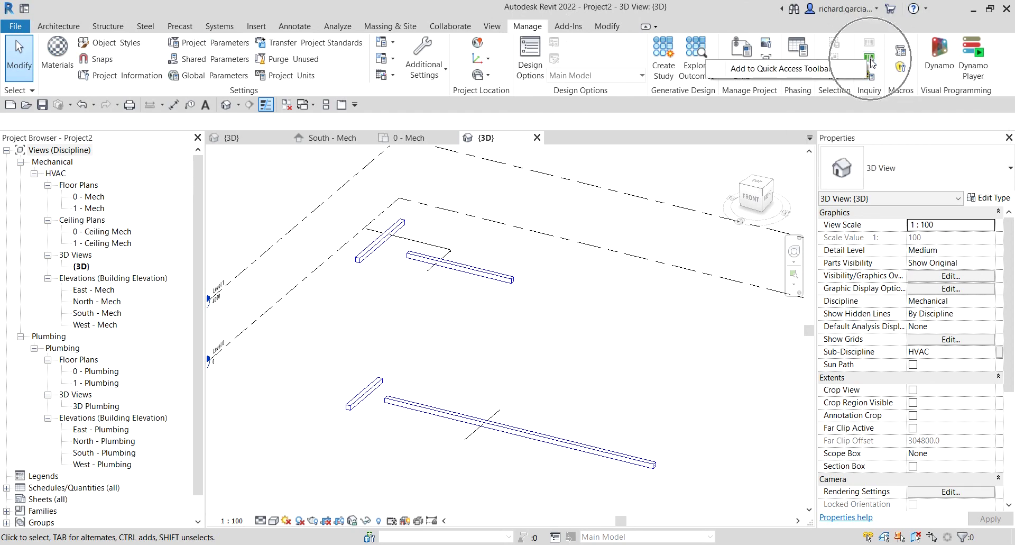
click(762, 68)
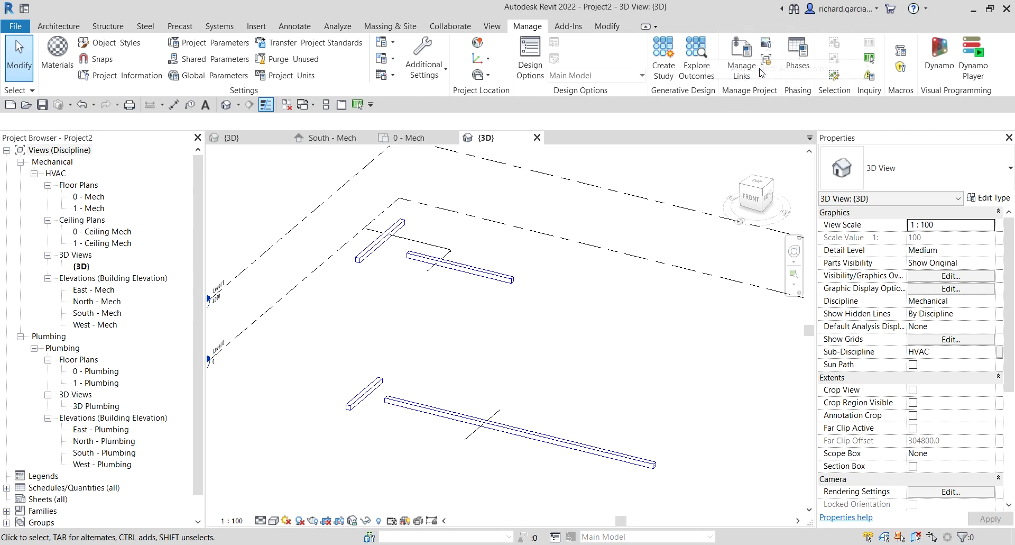
Use Select by ID with ID 720335 to show and select the clashing duct in the 3D view.
click(358, 105)
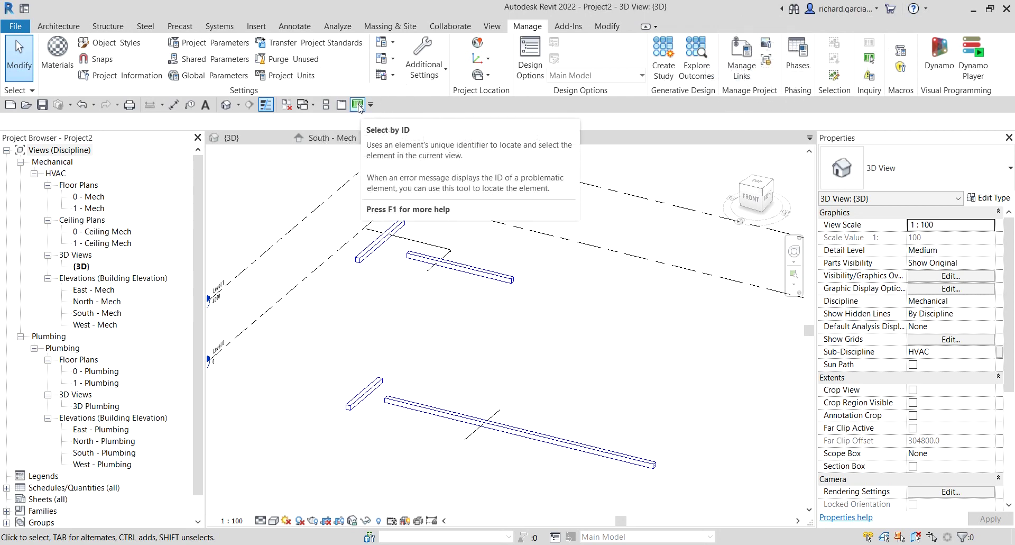
click(358, 105)
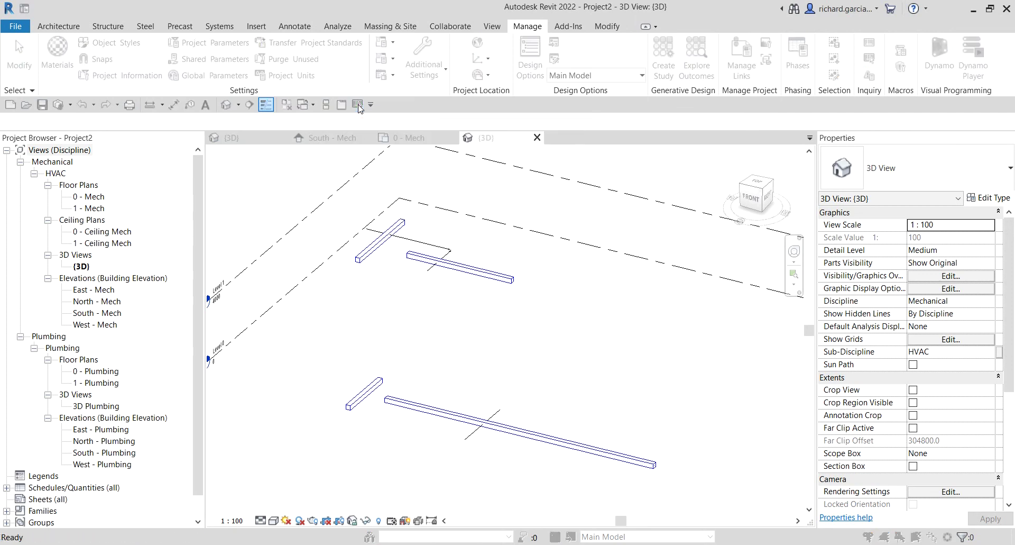
click(464, 275)
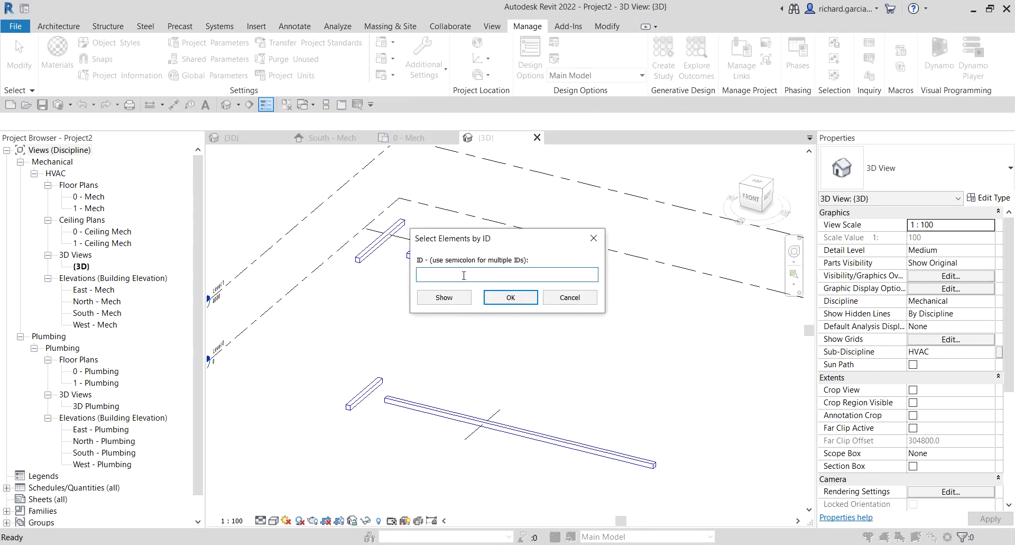
key(ctrl+v)
click(459, 298)
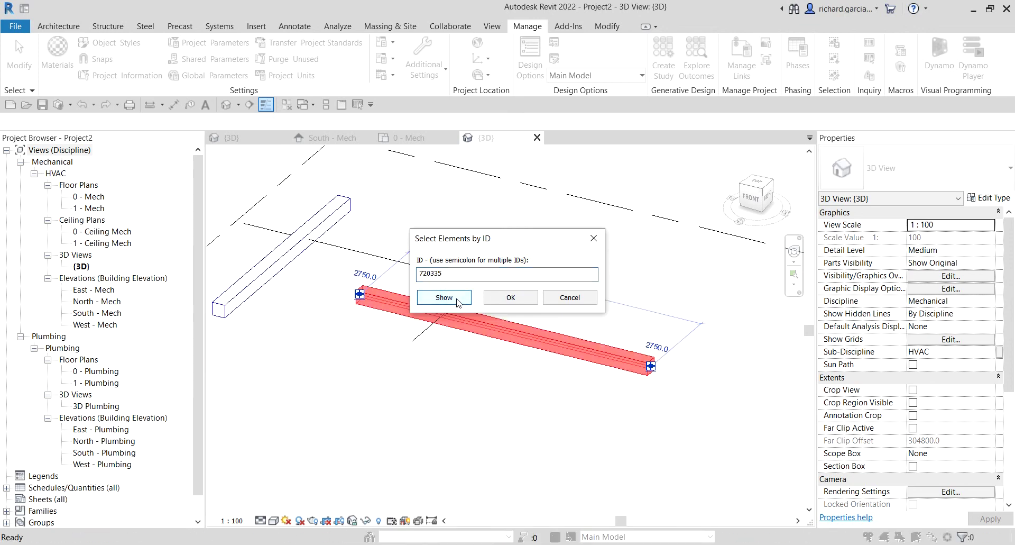
drag(506, 238, 602, 156)
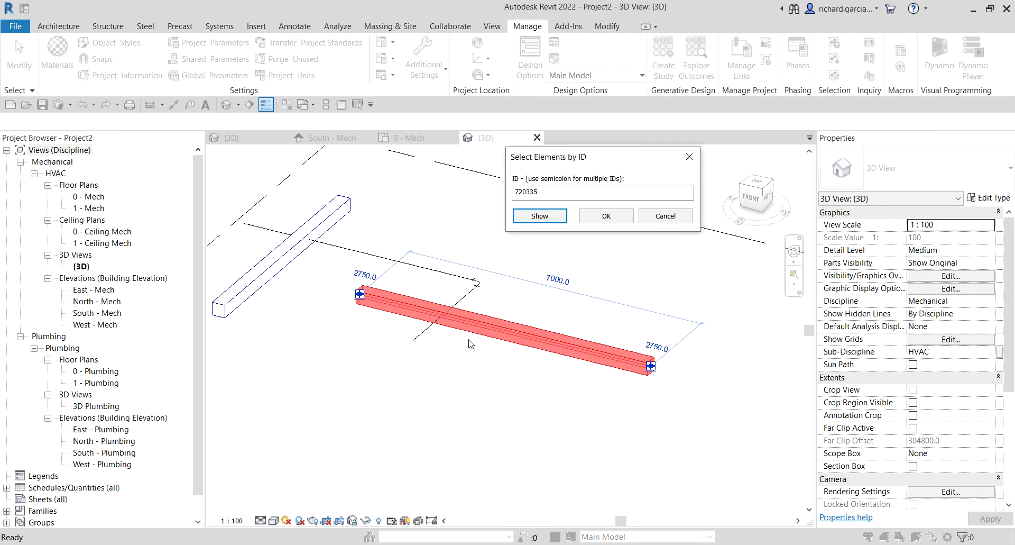
click(607, 216)
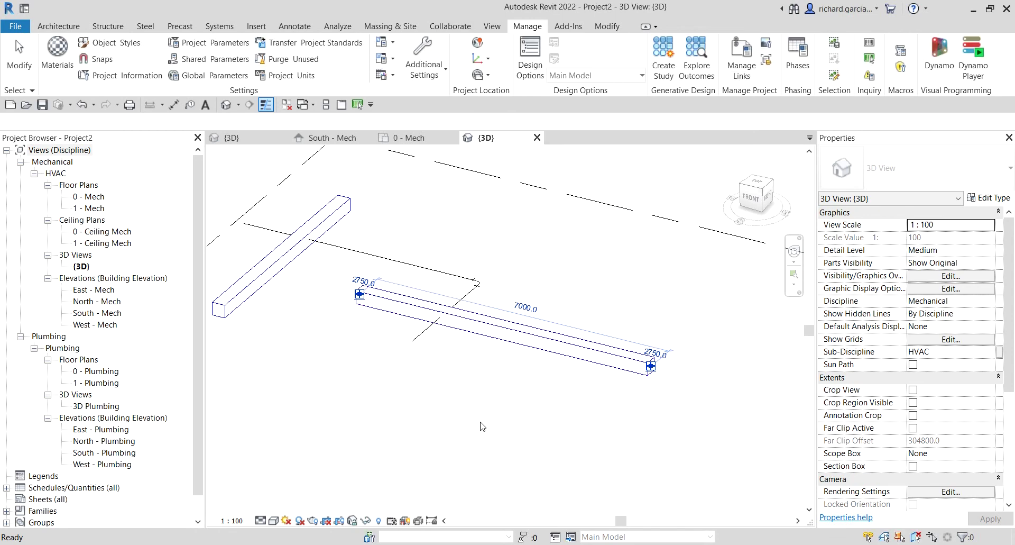
Move the located Clash1 duct away from the pipe crossing it in the 3D view.
click(492, 370)
shift+middle_drag(465, 370, 572, 369)
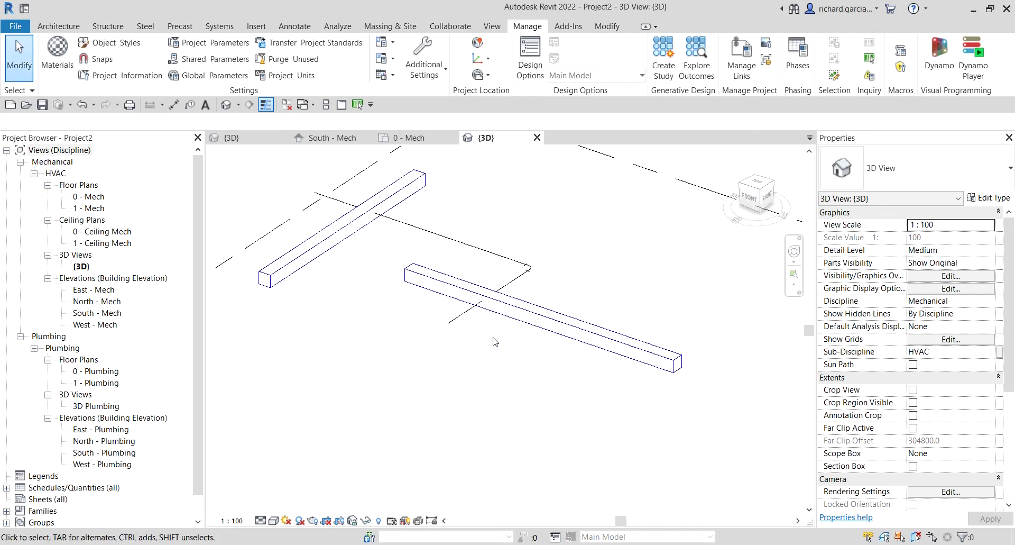
drag(541, 341, 491, 365)
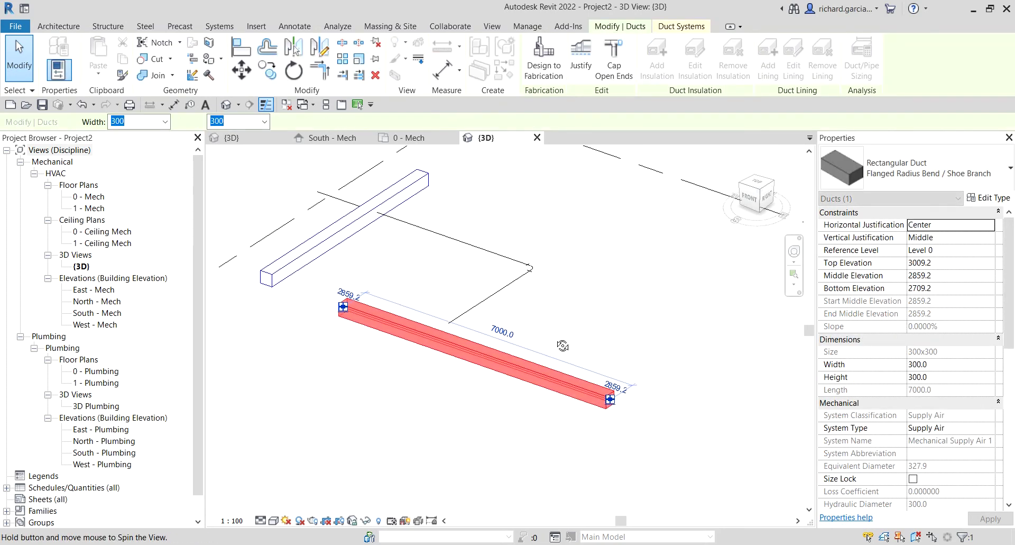
shift+middle_drag(491, 365, 513, 333)
key(Escape)
shift+middle_drag(549, 356, 475, 329)
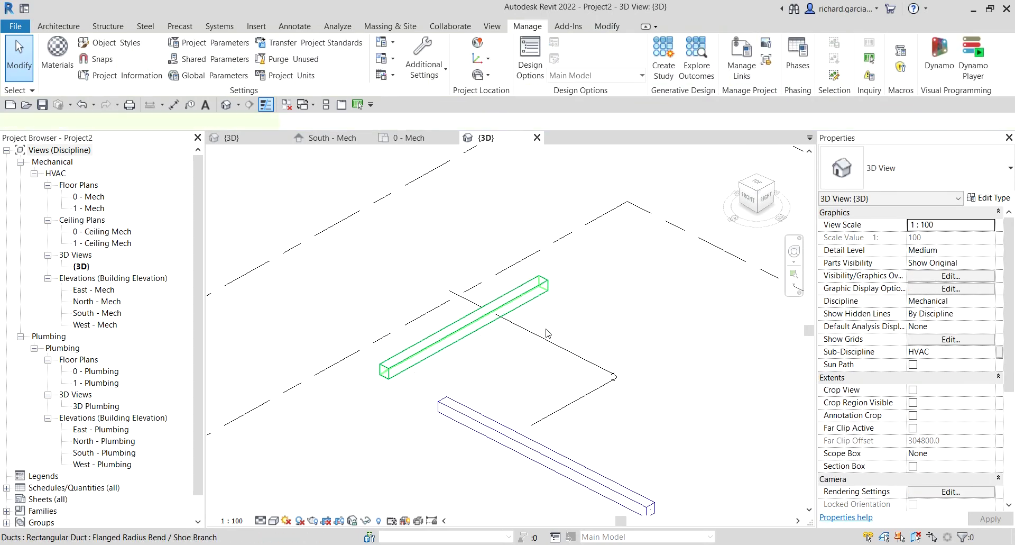
Move the other upper duct past the pipe's bend so it clears the pipe run, and close the inactive views.
drag(474, 329, 683, 404)
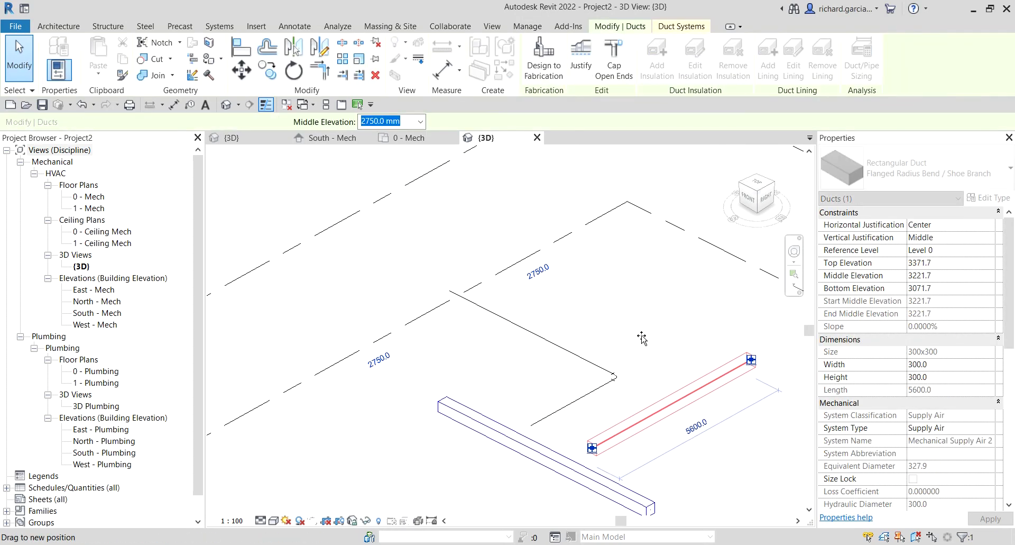
key(Escape)
scroll(449, 323, down, 4)
middle_drag(492, 372, 454, 301)
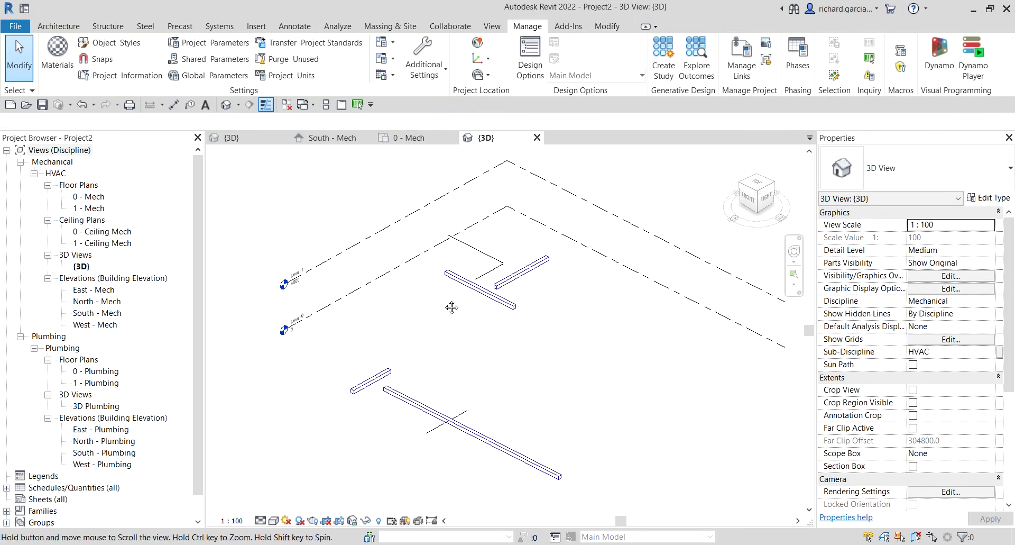
click(285, 105)
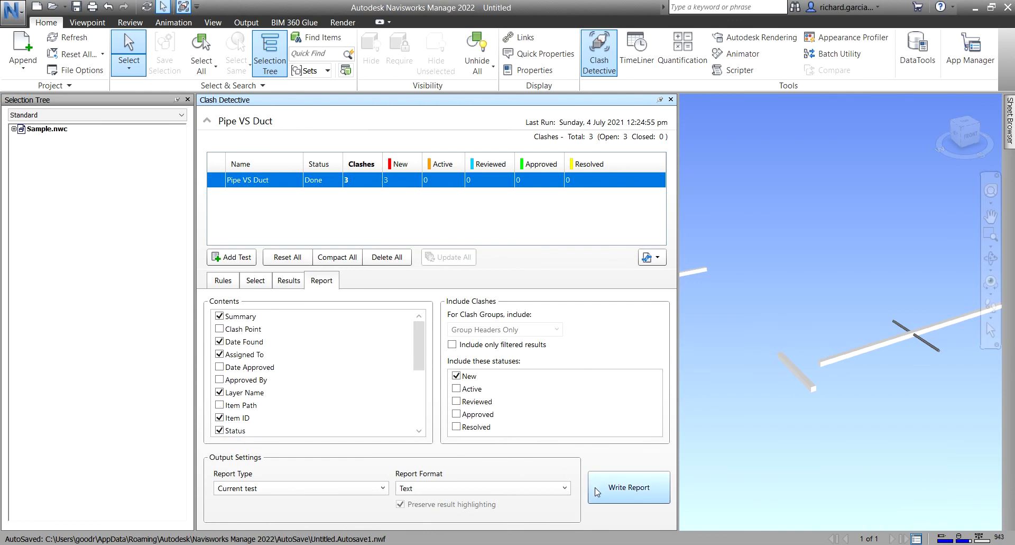
Return to the Pipe VS Duct report, copy the Clash1 duct's element ID 720335, and go back to Revit.
key(alt+Tab)
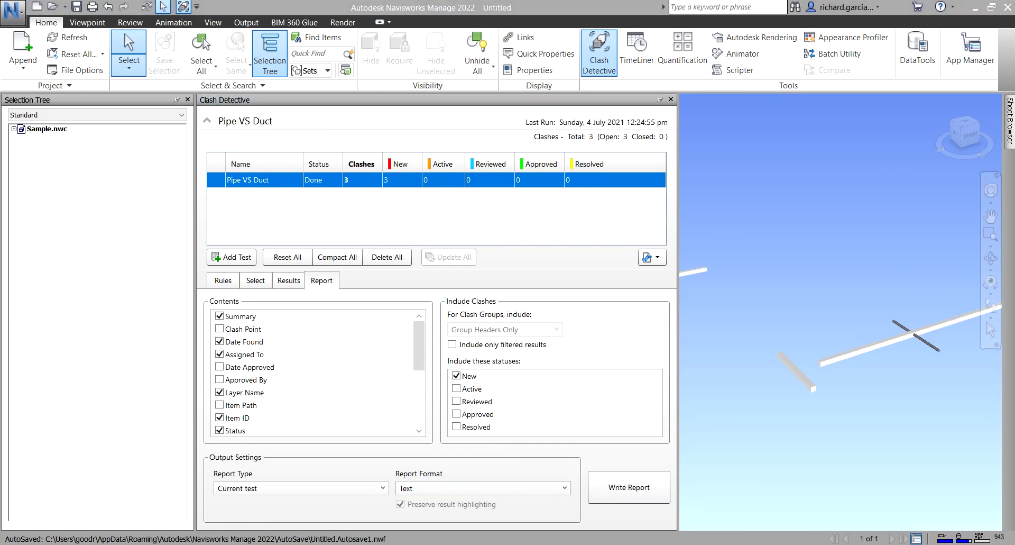
mouse_move(341, 544)
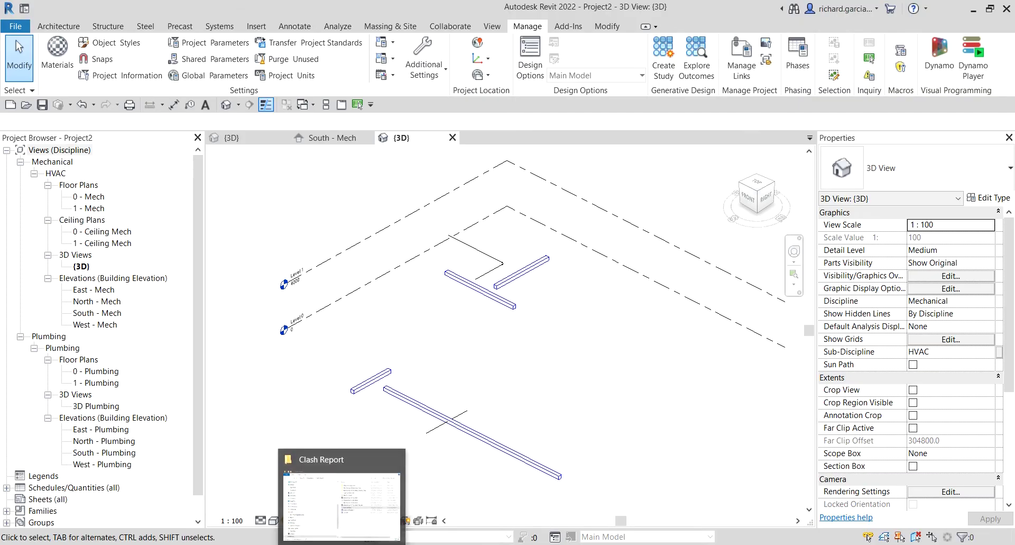
mouse_move(573, 544)
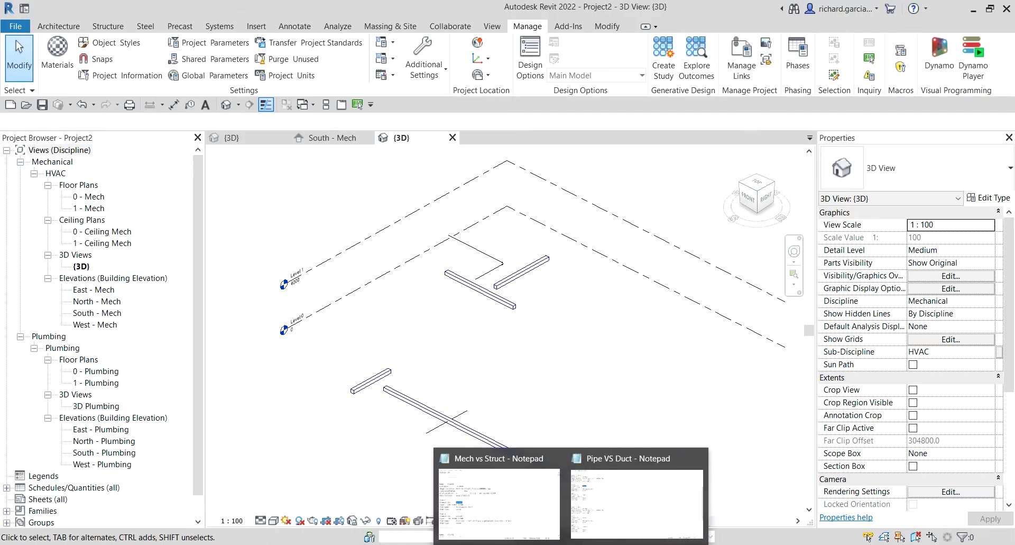
click(623, 502)
click(358, 251)
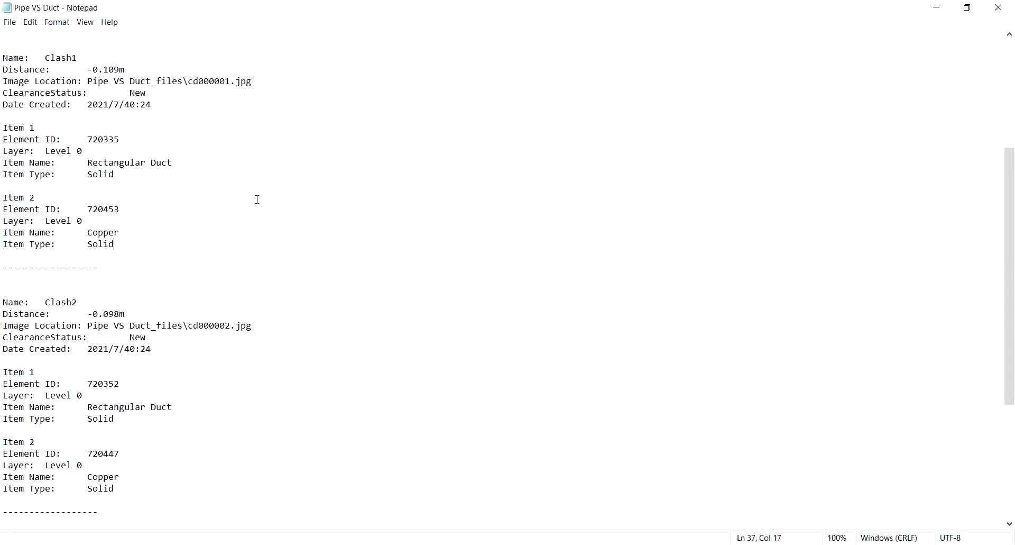
double_click(103, 139)
key(ctrl+c)
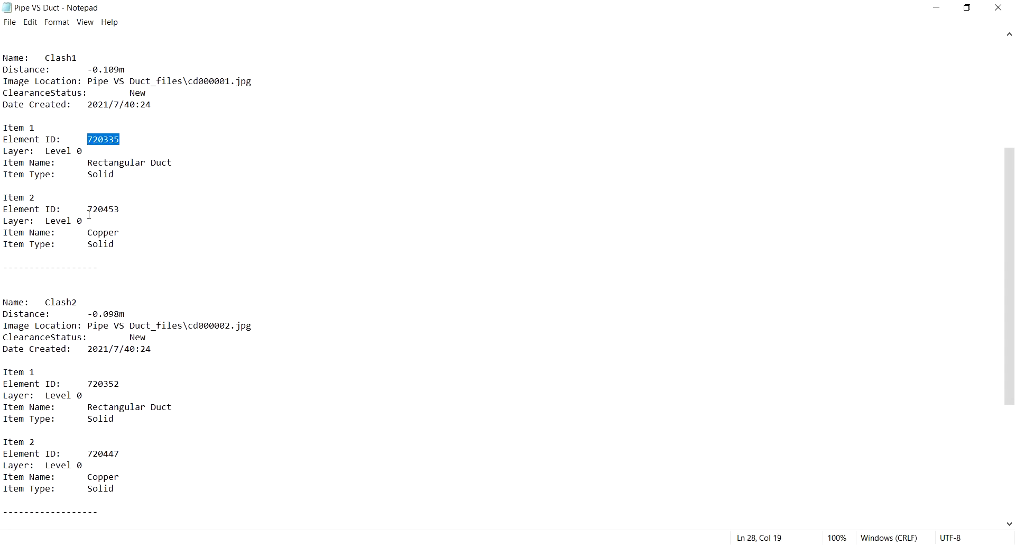
drag(89, 210, 141, 211)
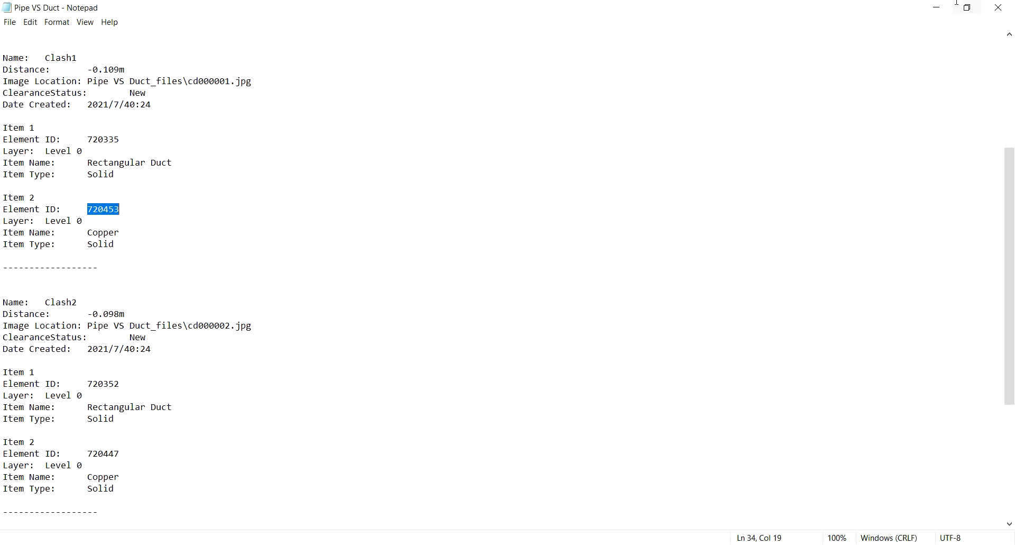
click(940, 8)
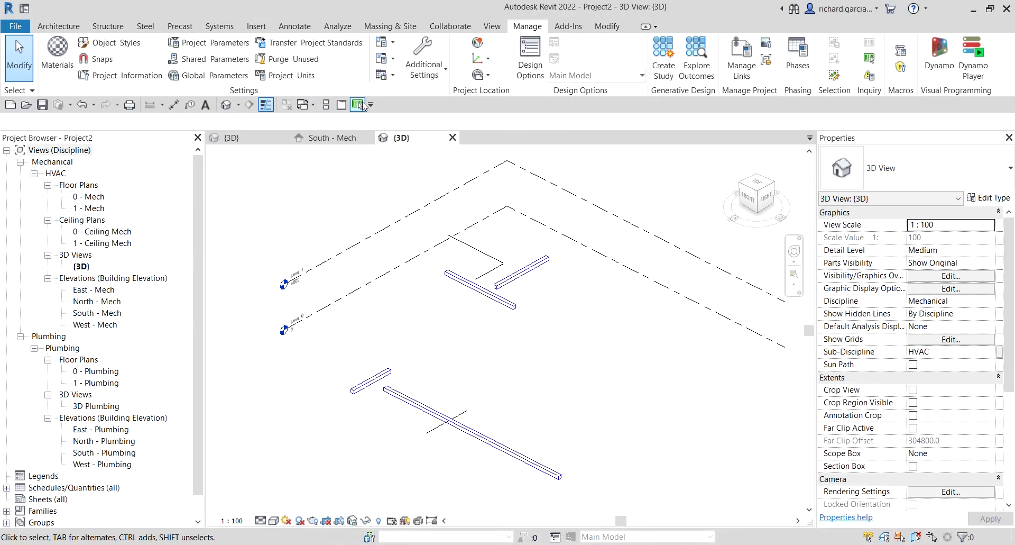
click(359, 105)
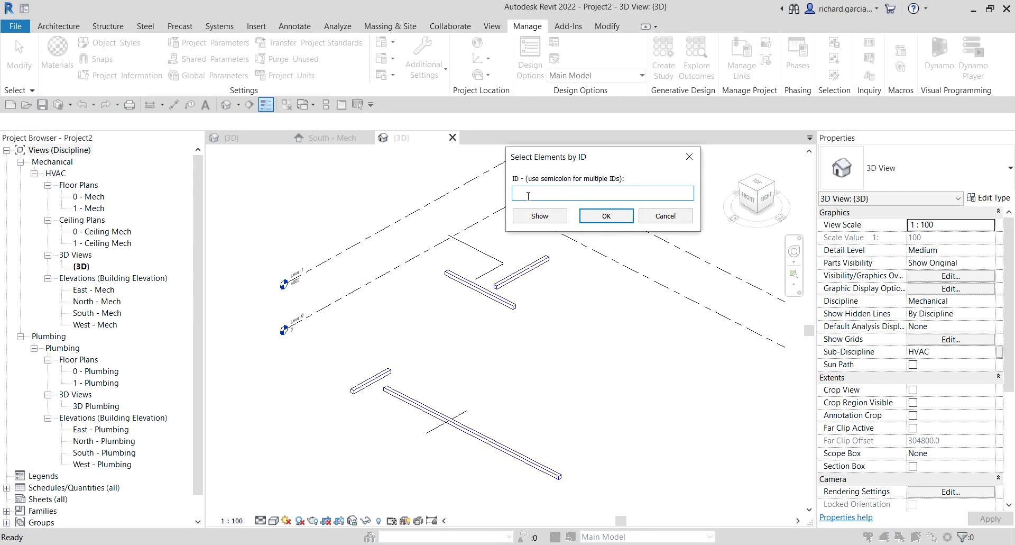
key(ctrl+v)
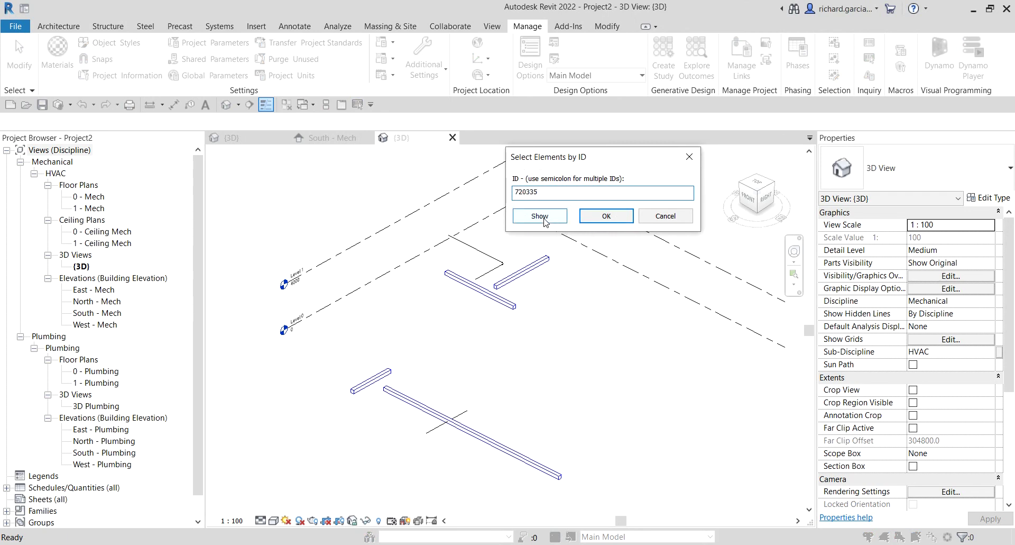
click(690, 157)
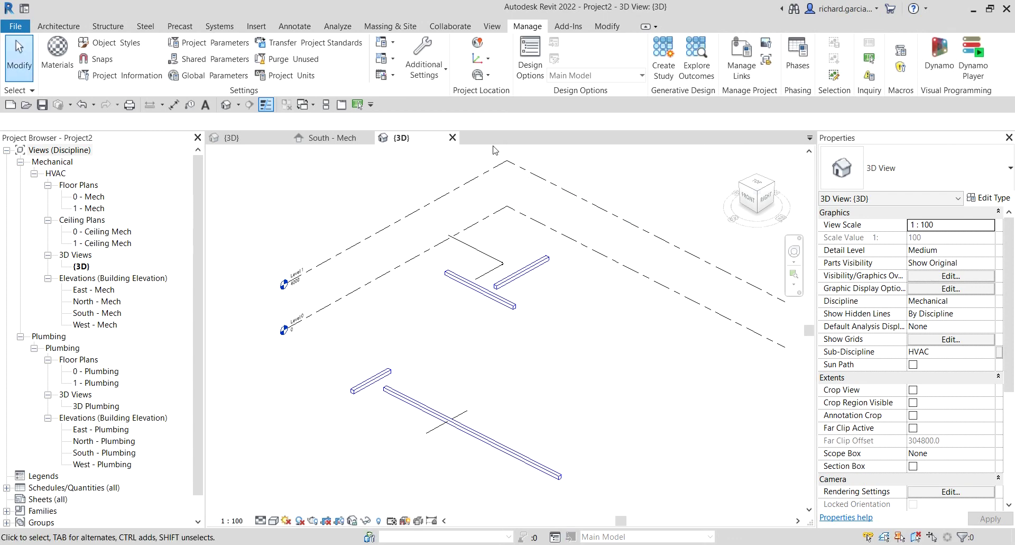